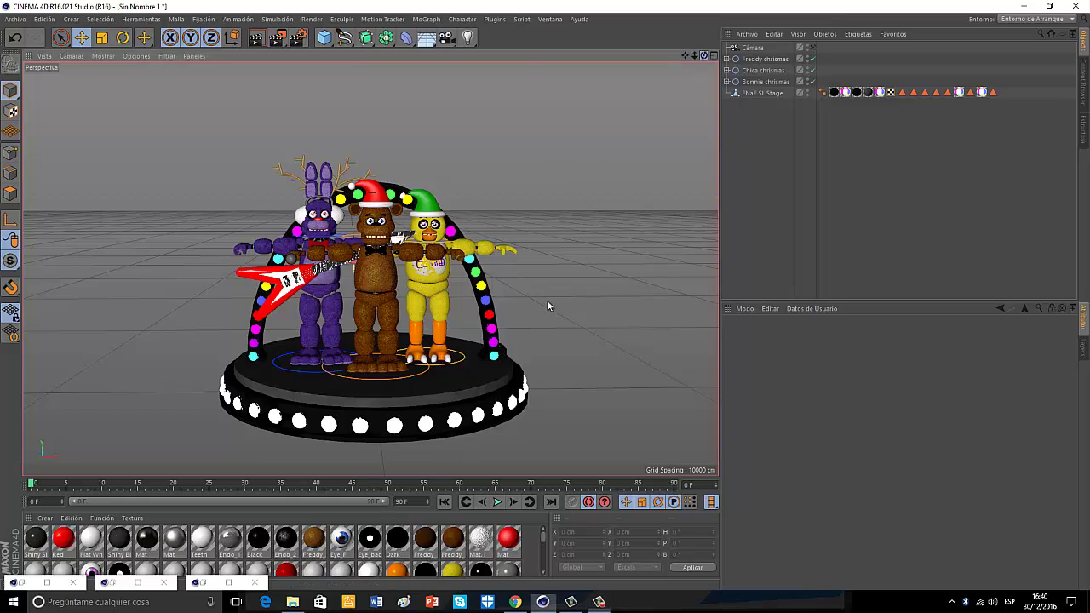
Step: Rotate Bonnie's strumming-side upper arm and forearm so the hand reaches over the body of the red guitar
left_click(233, 271)
key("r")
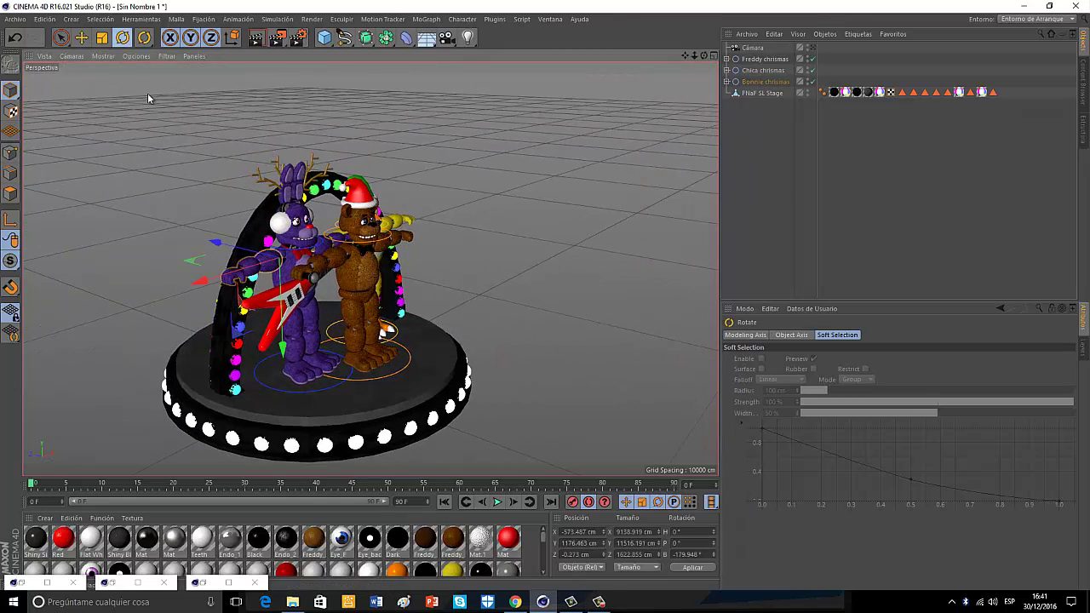
left_click_drag(694, 56, 546, 294)
left_click(359, 275)
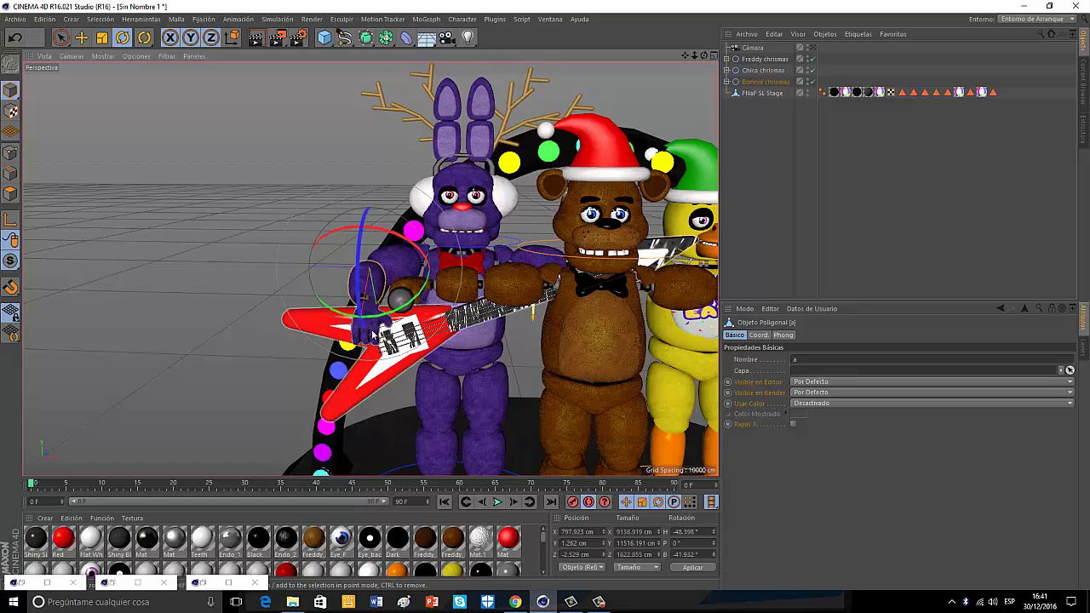
Step: Rotate Bonnie's strumming hand to a bank of about 130° so it rests over the guitar's strings
left_click(352, 328)
scroll(352, 325, "up", 5)
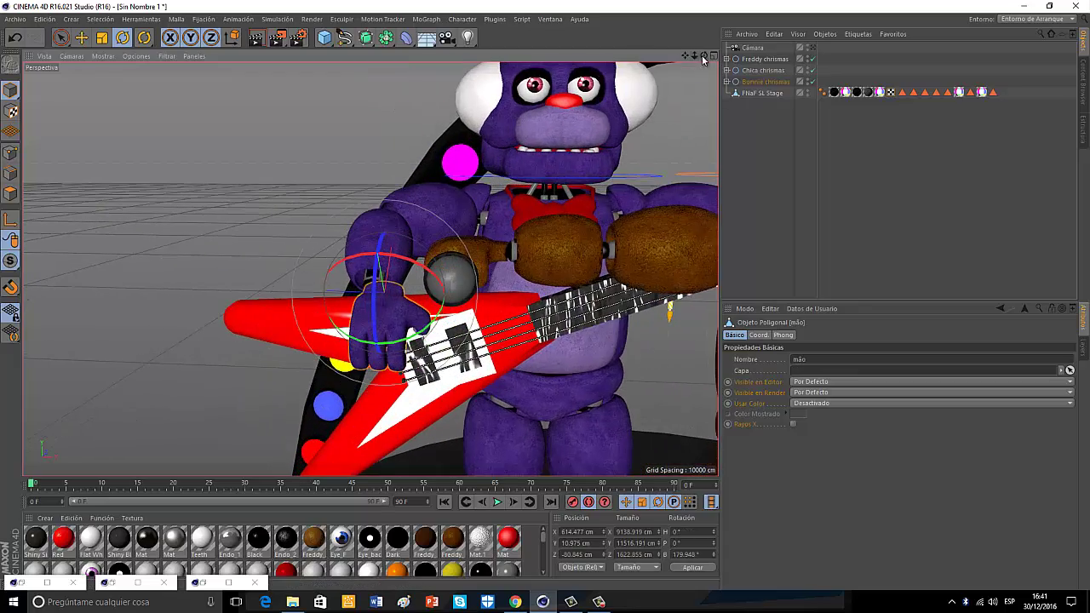
left_click_drag(701, 56, 647, 54)
key("e")
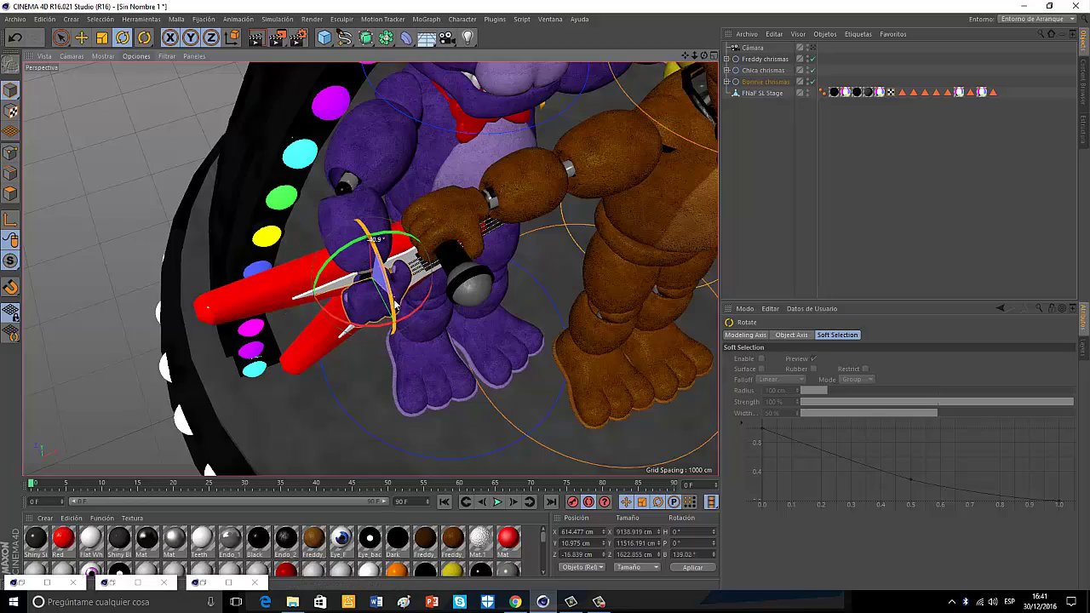
left_click_drag(685, 55, 707, 56)
Step: Hide Chica and Freddy, and lower Bonnie's other upper arm toward the guitar neck
left_click(806, 69)
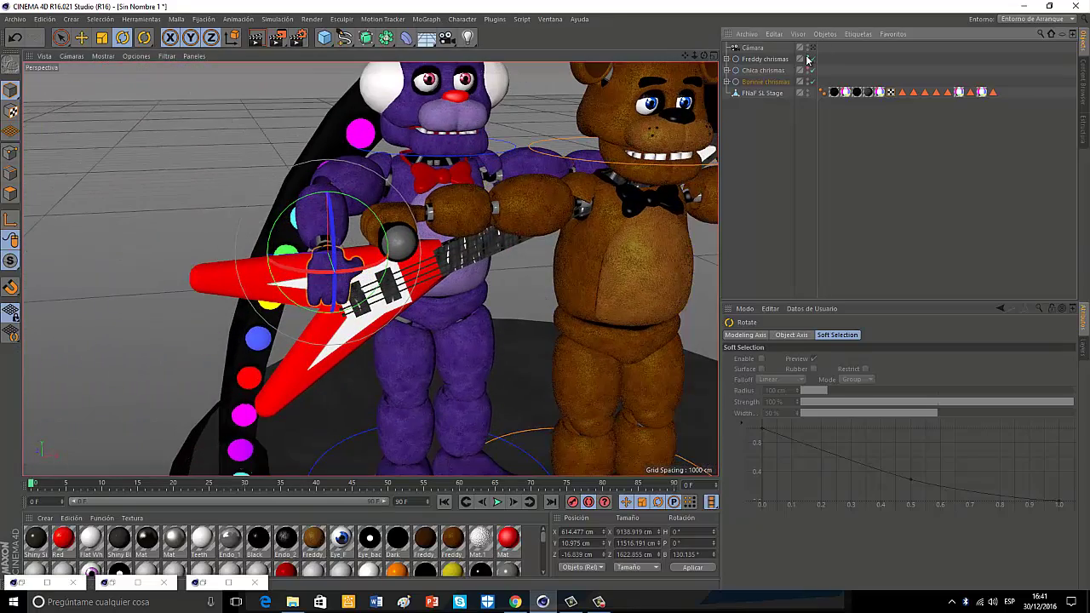
left_click(805, 58)
left_click(538, 169)
left_click_drag(535, 142, 545, 295)
Step: Rotate Bonnie's fretting forearm and hand so the fingers wrap around the guitar neck
left_click(596, 218)
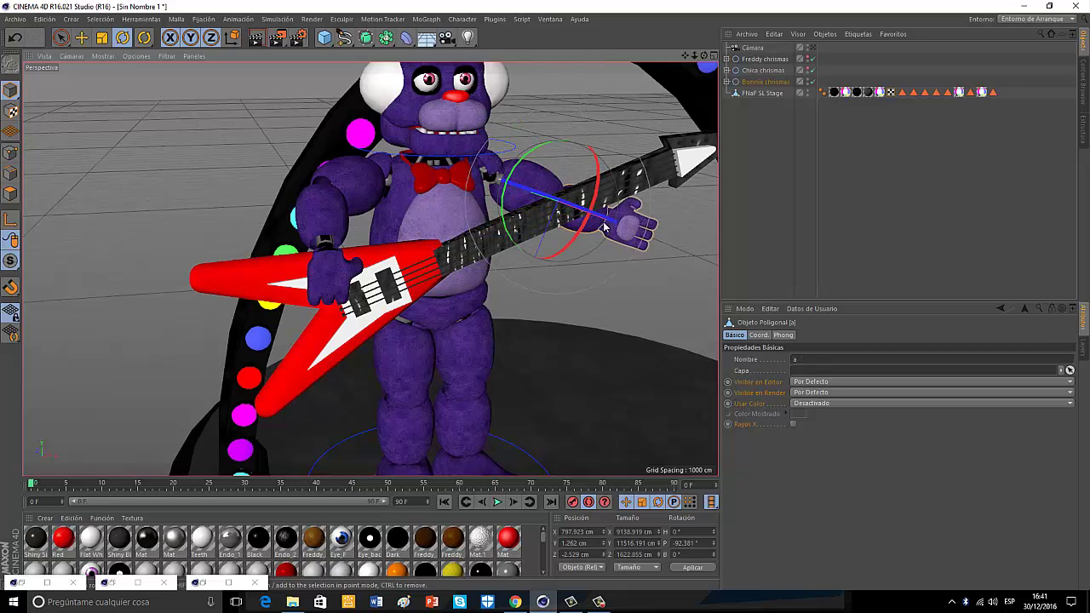
left_click_drag(579, 208, 525, 167)
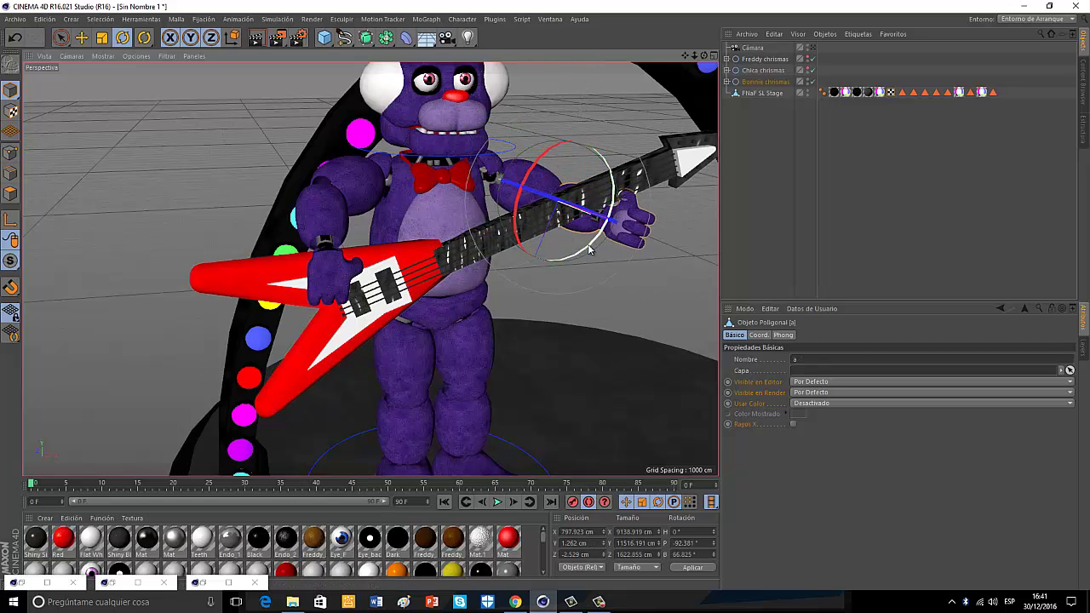
left_click_drag(570, 198, 608, 222)
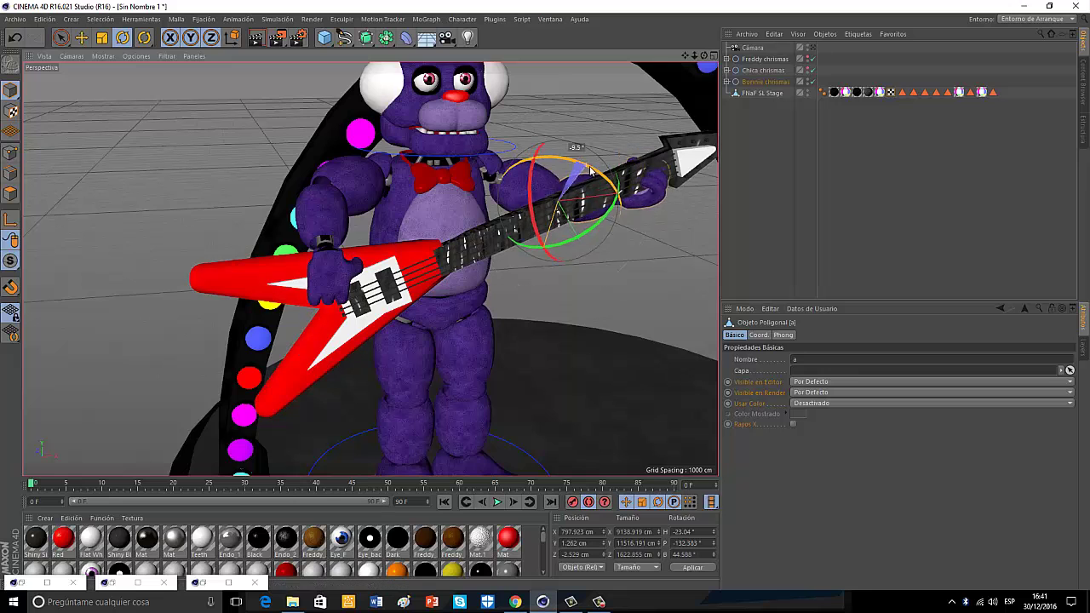
left_click(656, 196)
left_click_drag(657, 196, 605, 228)
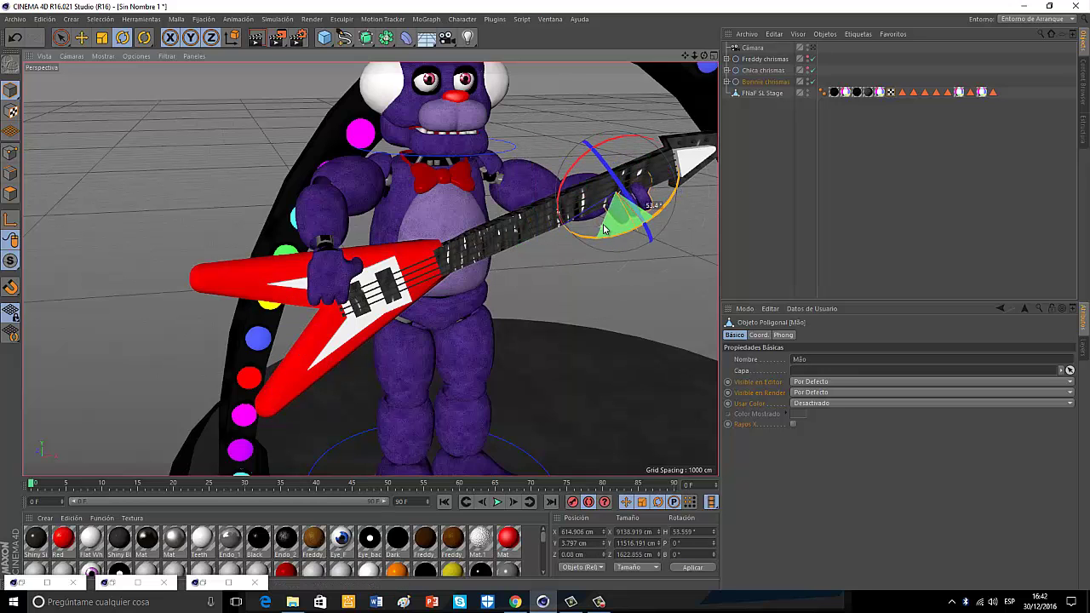
Step: Rotate Bonnie's lower jaw down to a pitch of about 111° to open the mouth
scroll(447, 128, "up", 3)
left_click(452, 134)
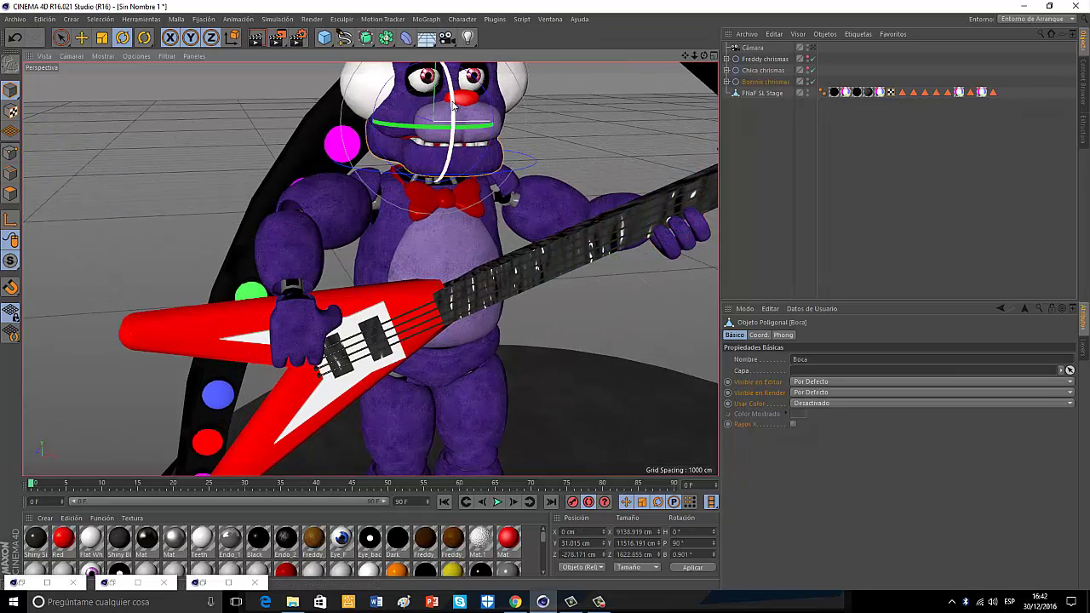
left_click_drag(686, 55, 706, 136)
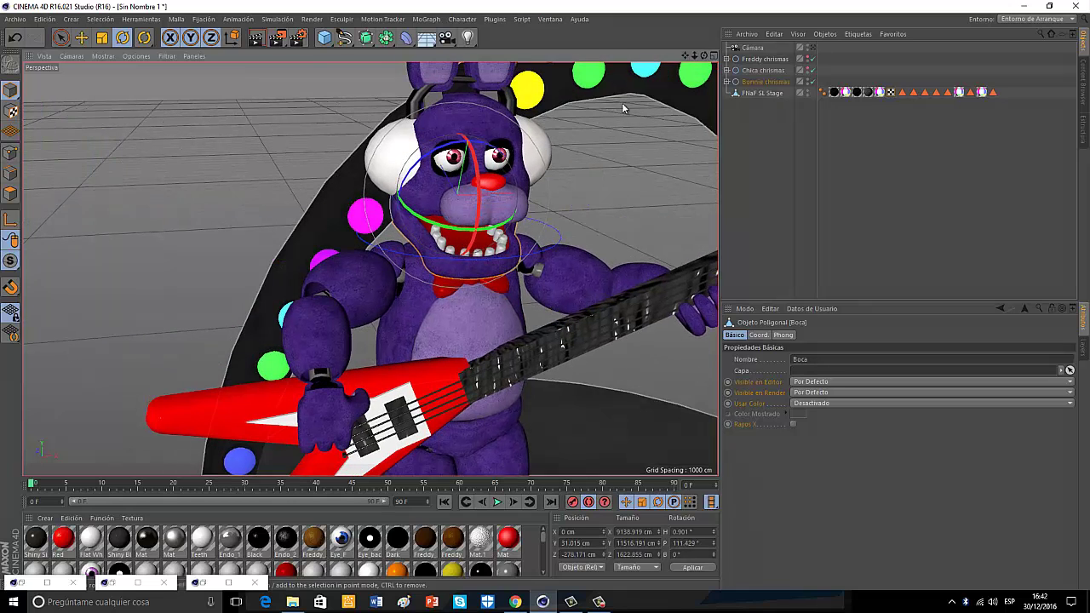
Step: Rotate both of Bonnie's eyelids back to open the eyes wider
left_click(586, 165)
left_click(523, 154)
left_click_drag(523, 155, 538, 297)
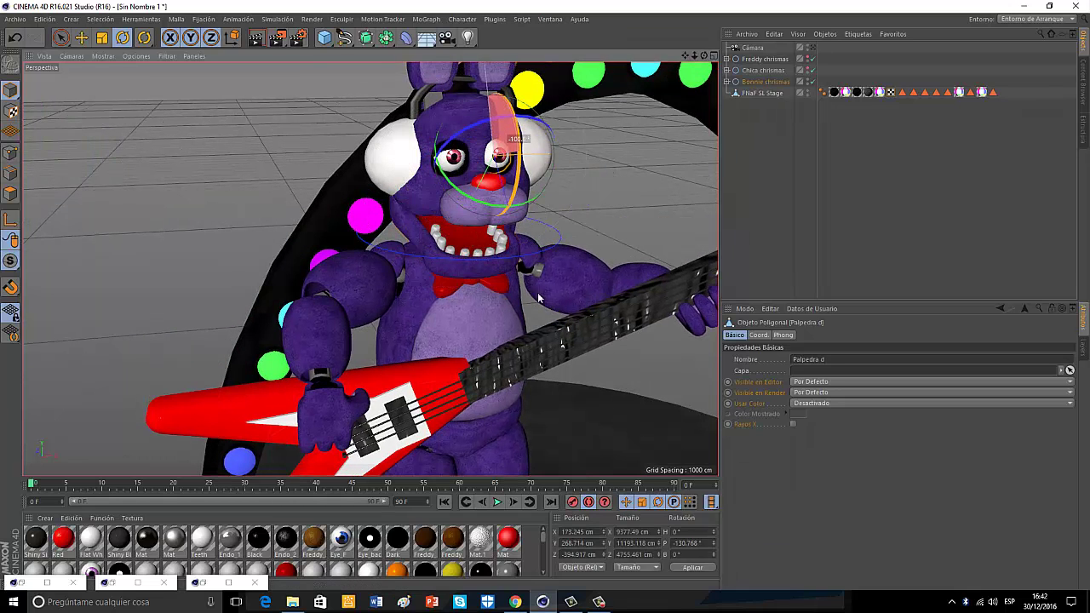
left_click(447, 152)
left_click_drag(468, 164, 547, 298)
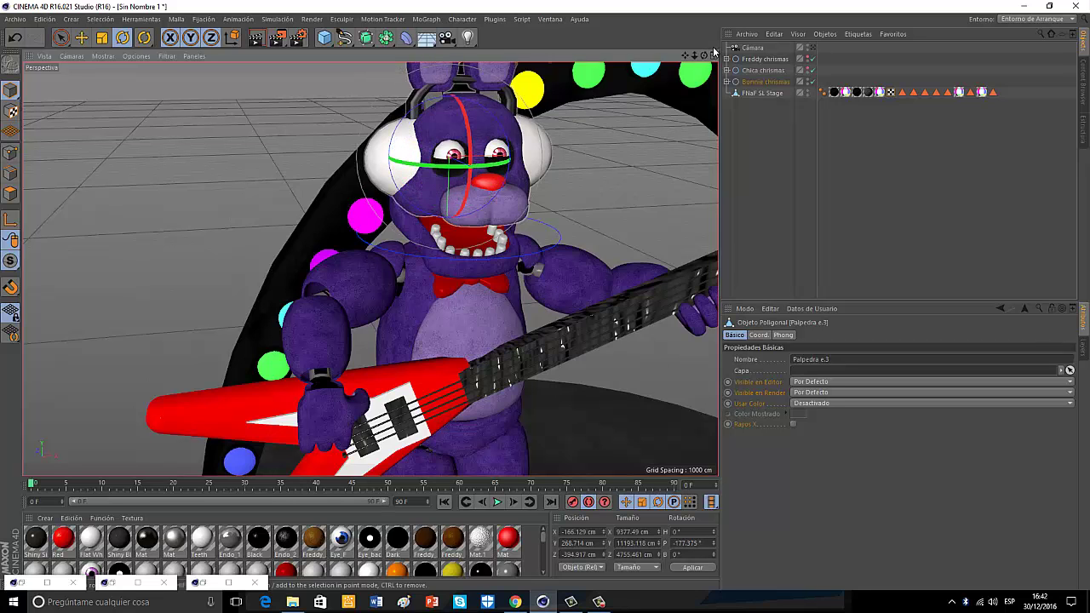
Step: Hide Bonnie and make Chica and Freddy visible in the viewport again
scroll(547, 298, "down", 6)
left_click(807, 80)
left_click(808, 80)
left_click(808, 68)
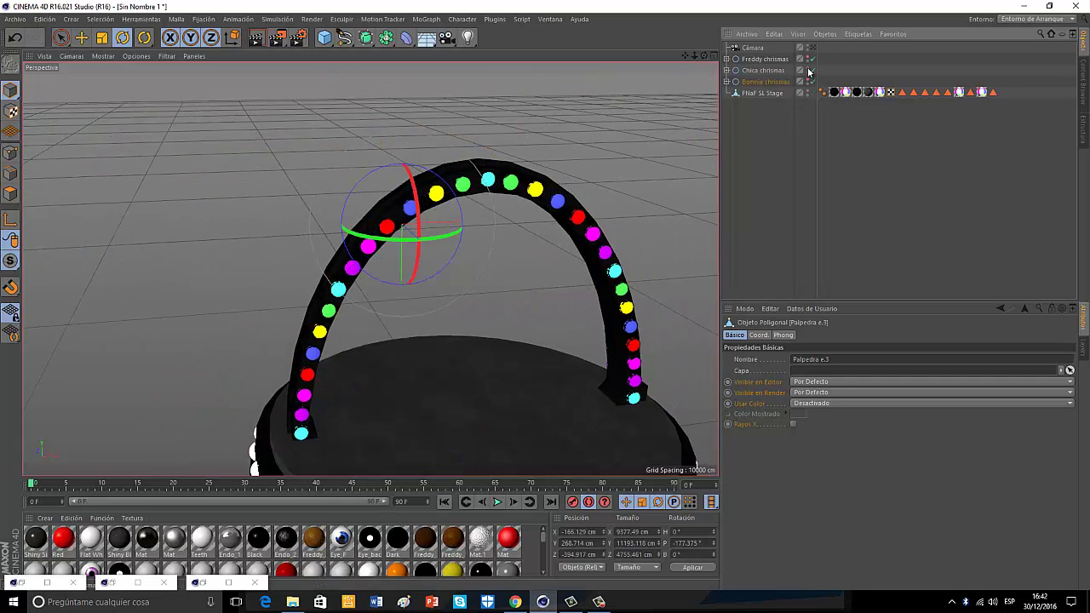
left_click(809, 59)
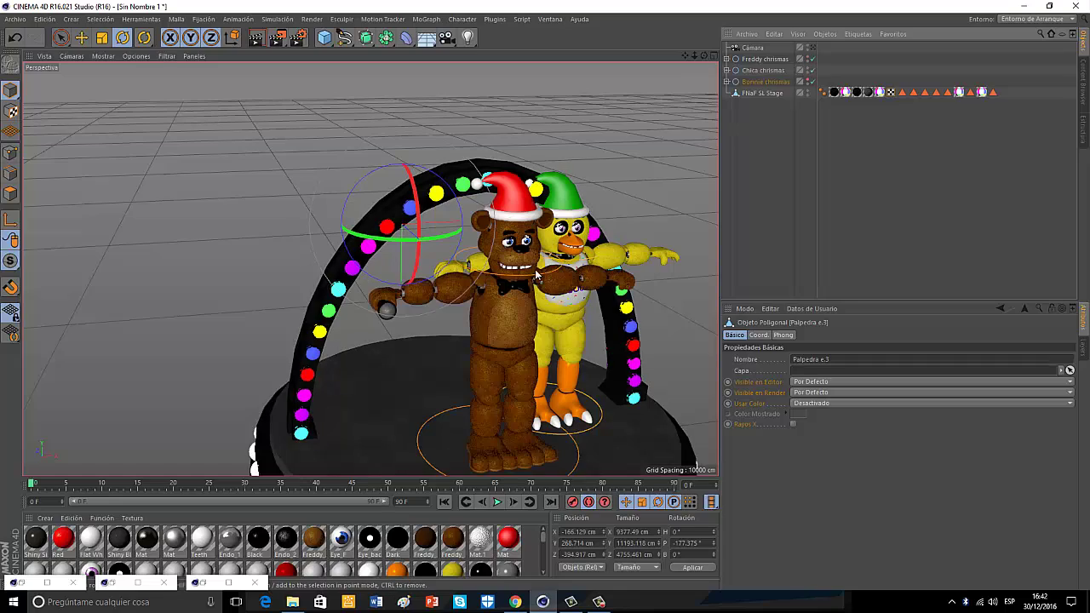
Step: Lower Chica's cupcake-side upper arm so it slopes down from the shoulder
scroll(553, 260, "up", 6)
left_click_drag(543, 297, 559, 317, "alt")
left_click(289, 281)
scroll(314, 234, "up", 4)
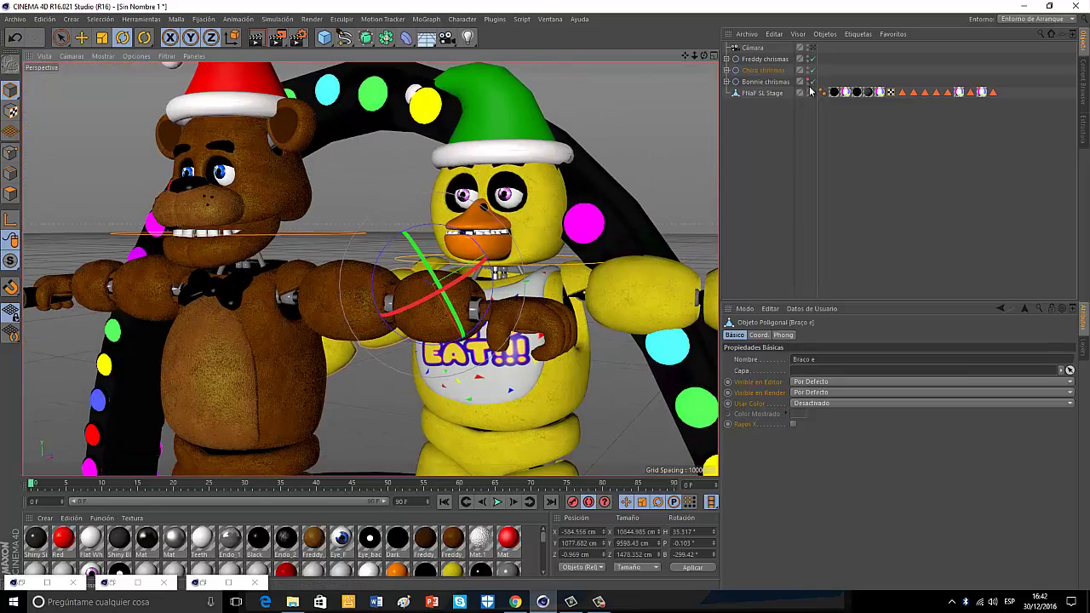
Step: Hide Freddy and rotate Chica's cupcake-side forearm so the hand holds the cupcake upright in front of her
left_click(807, 57)
left_click(807, 57)
left_click(344, 345)
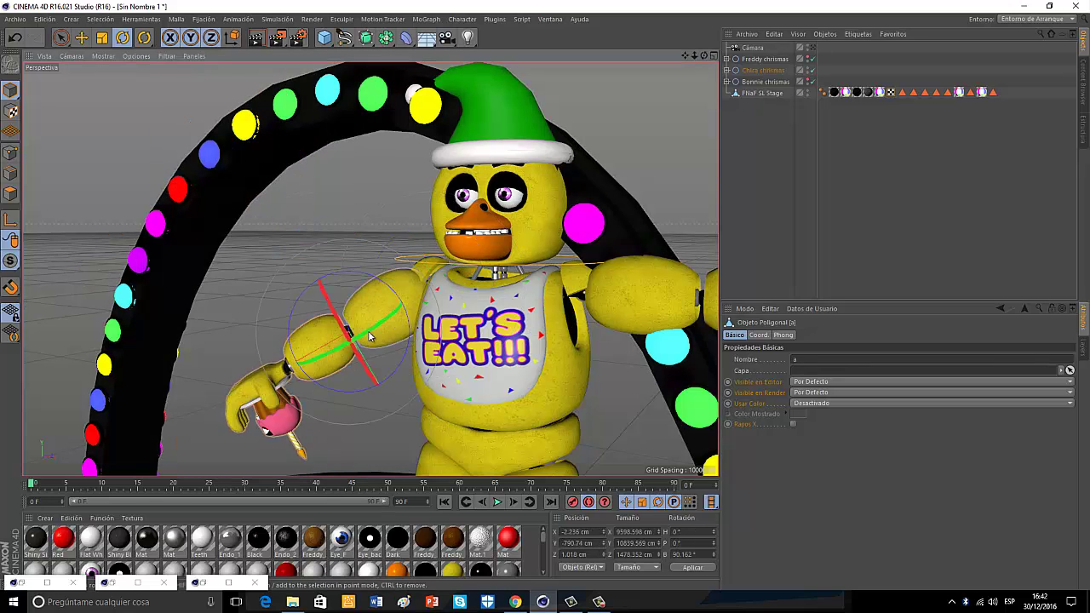
left_click_drag(366, 333, 477, 292)
left_click_drag(357, 272, 293, 433)
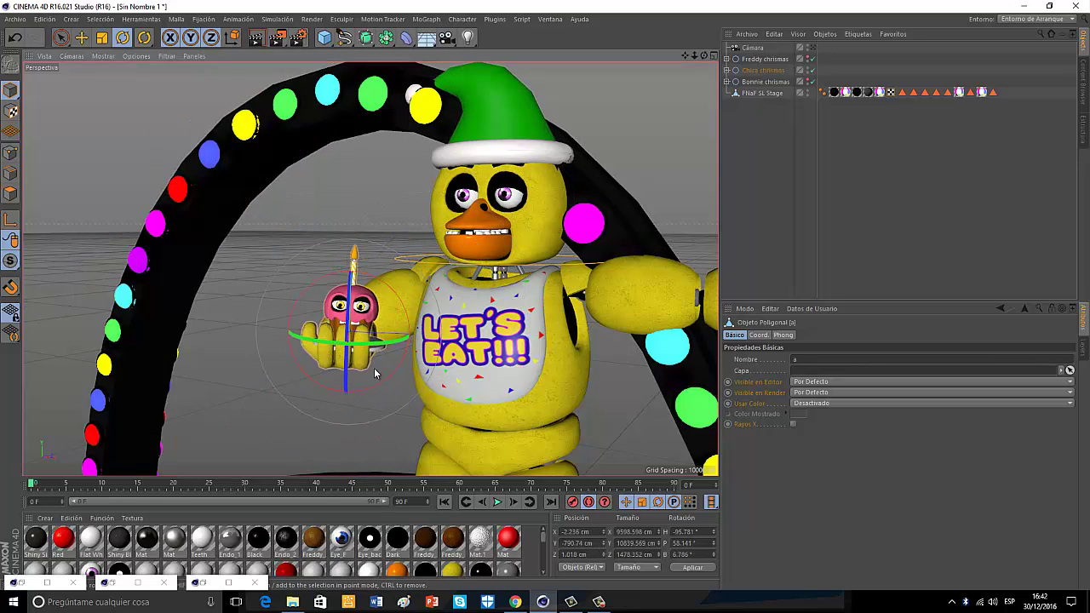
left_click_drag(391, 344, 391, 347)
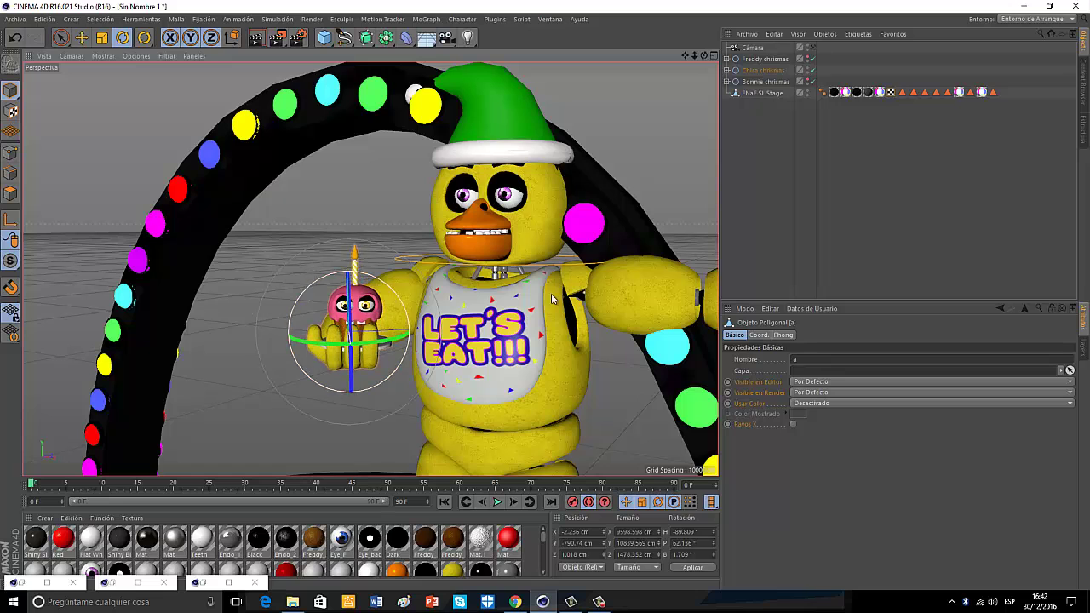
Step: Lower Chica's free arm to her side and bend its forearm to a bank of about 39°
left_click(630, 294)
left_click_drag(684, 56, 490, 0)
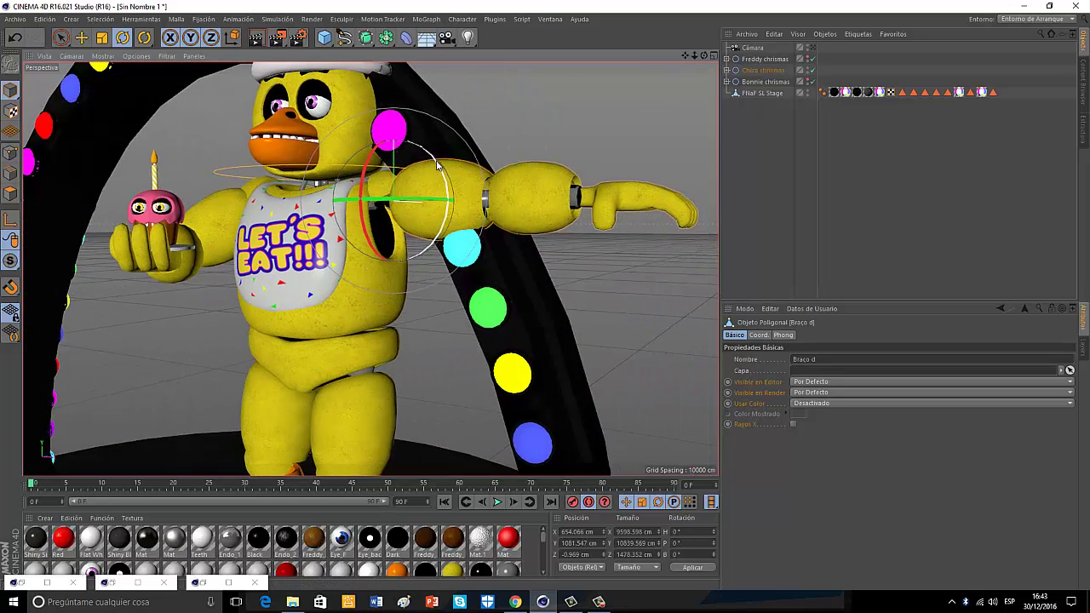
left_click_drag(439, 168, 451, 236)
left_click(473, 300)
left_click_drag(507, 281, 704, 161)
Step: Make Bonnie and Freddy visible again alongside Chica on the stage
scroll(545, 308, "down", 5)
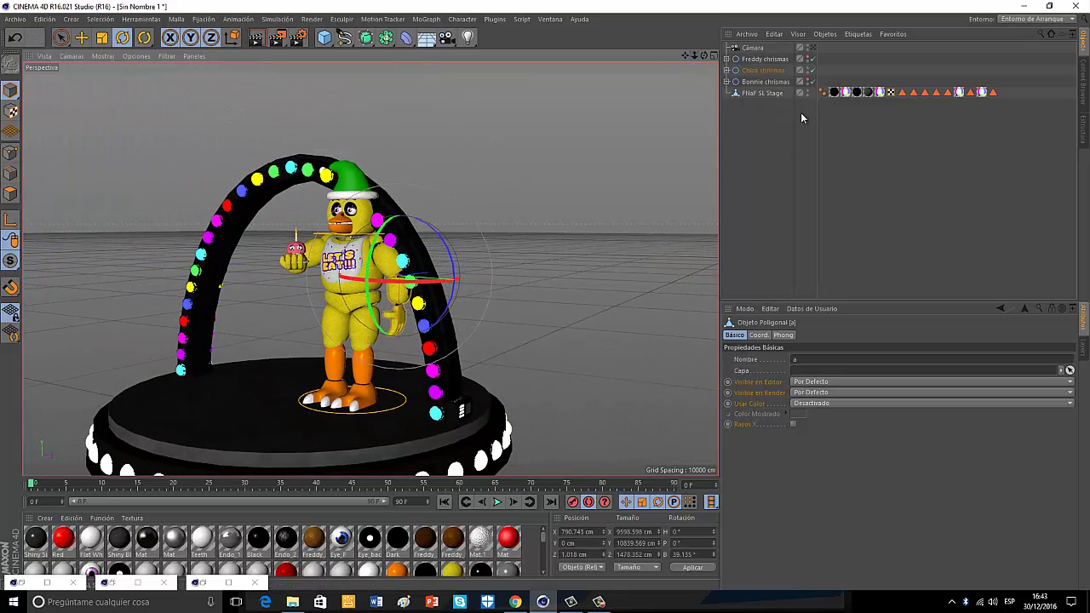
left_click(807, 79)
left_click(807, 57)
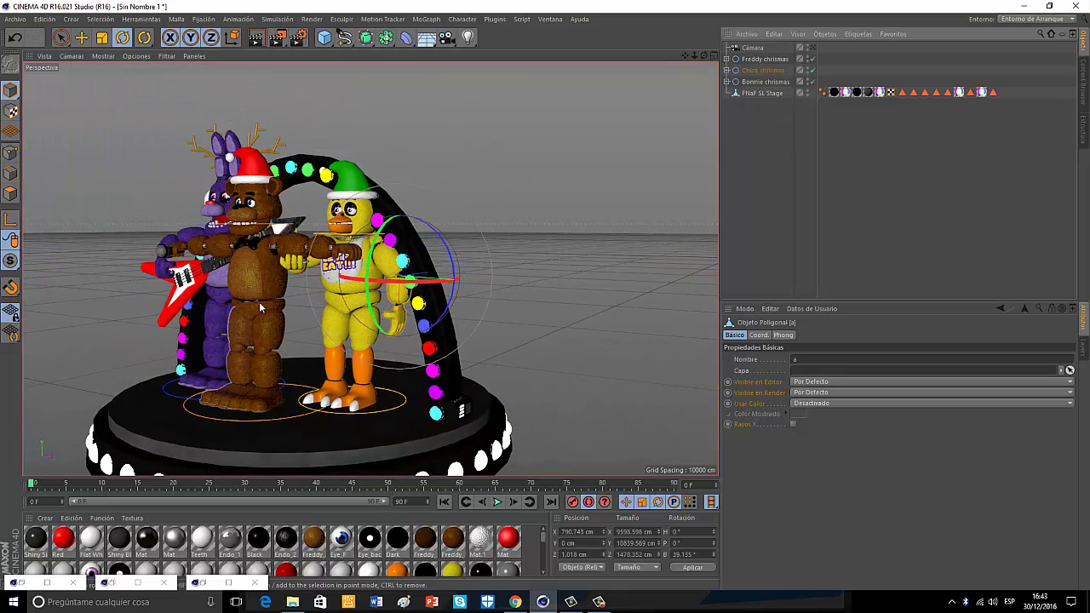
Step: Move the whole Freddy rig forward on the stage to about Z -3198 cm
scroll(264, 312, "up", 2)
left_click(764, 59)
key("e")
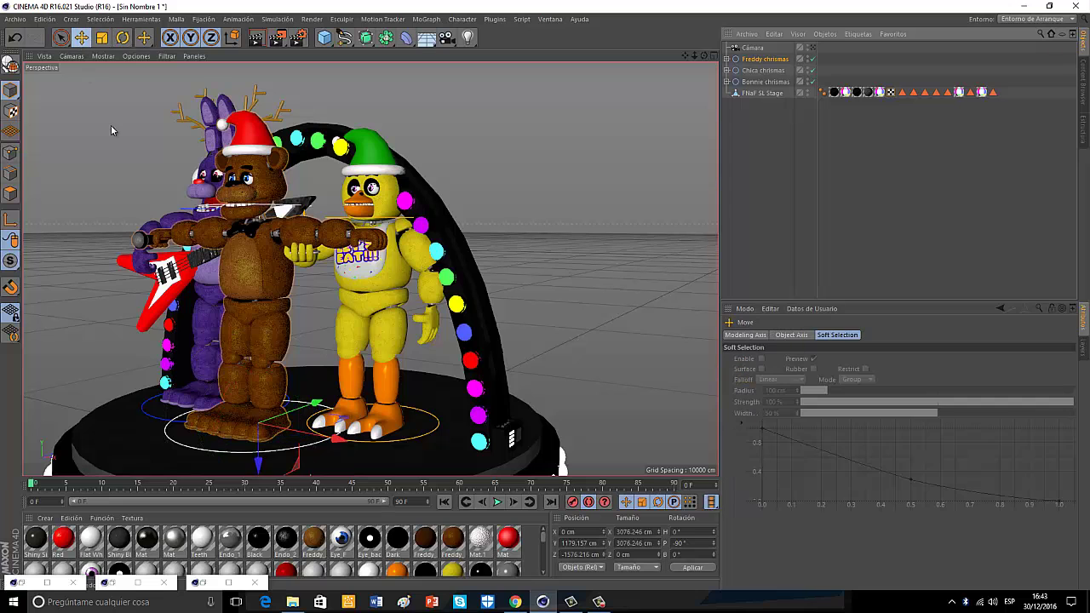
left_click_drag(316, 405, 231, 405)
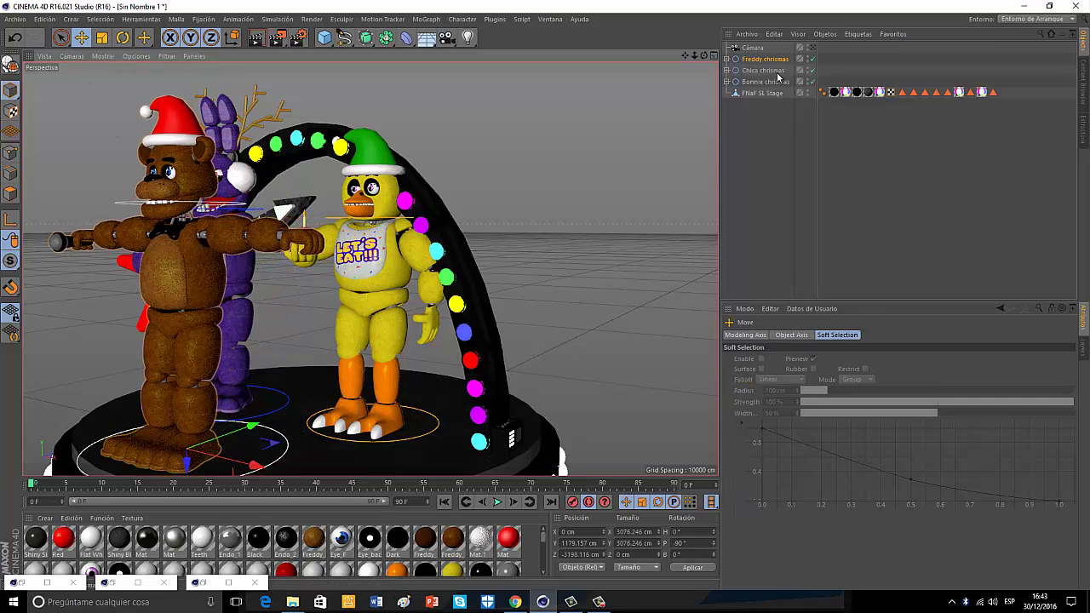
Step: Move the Chica rig to about X 2341, Z -909 cm and the Bonnie rig to about X -1626, Z -1756 cm
left_click(416, 409)
left_click_drag(415, 409, 414, 410)
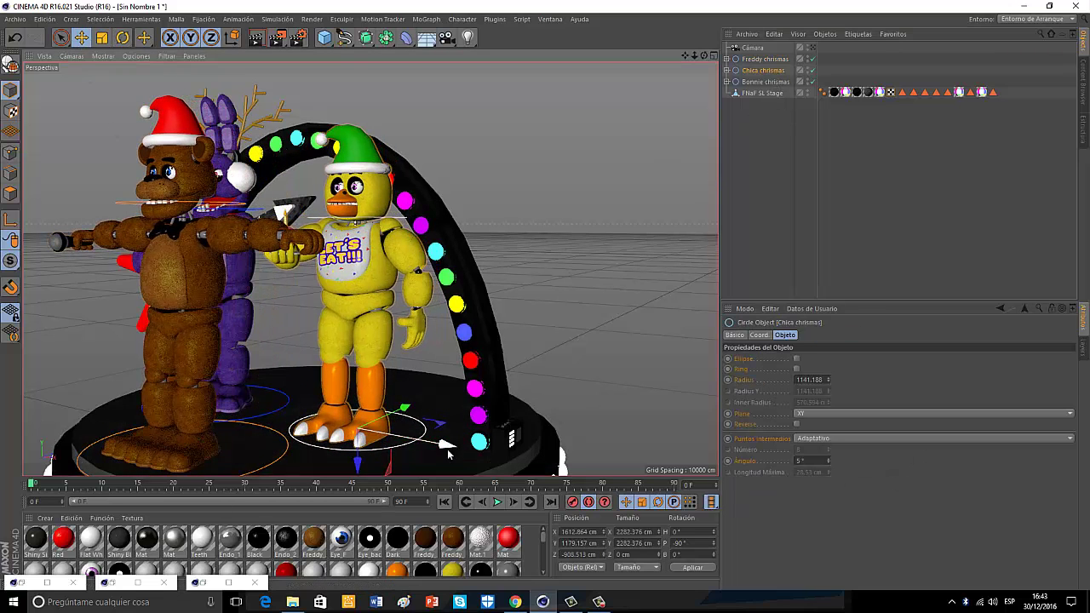
left_click_drag(448, 454, 540, 397)
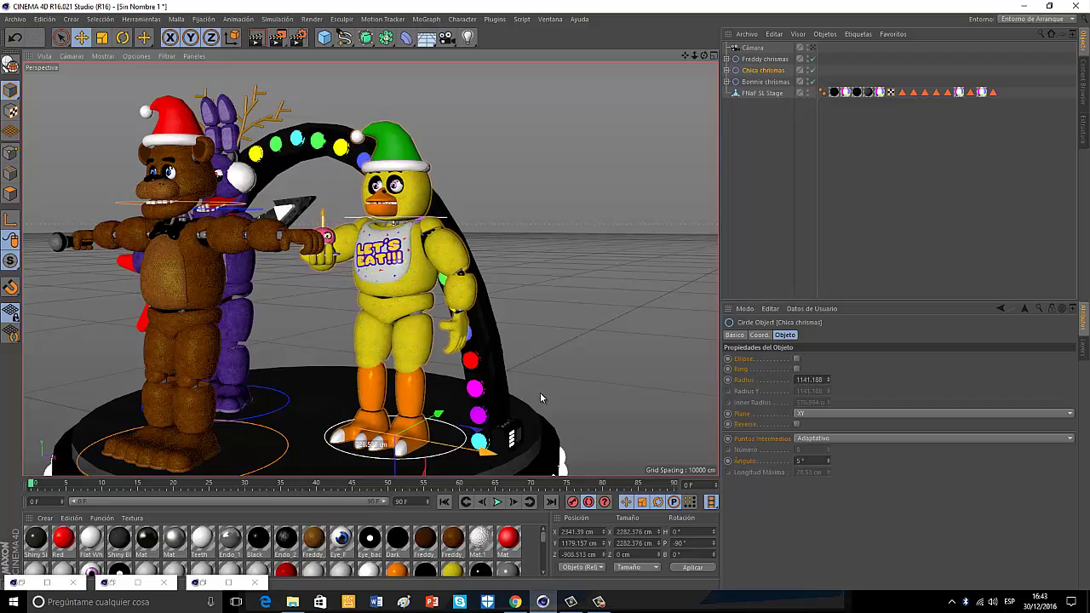
left_click(767, 83)
left_click_drag(277, 378, 671, 29)
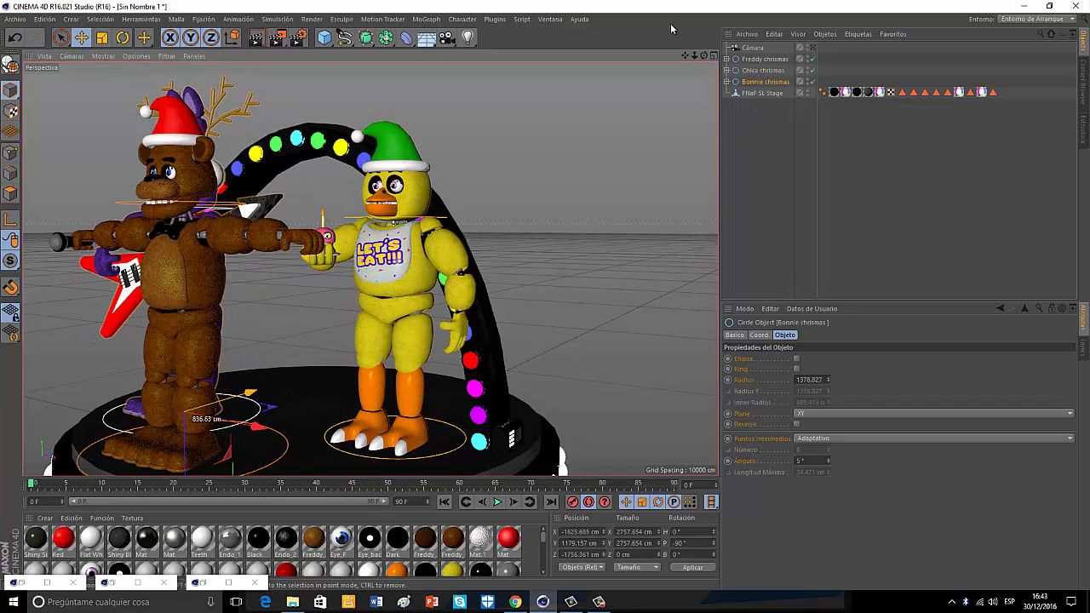
Step: Rotate Chica's lower beak down to open her mouth wide
left_click_drag(555, 295, 510, 289, "alt")
scroll(366, 194, "up", 2)
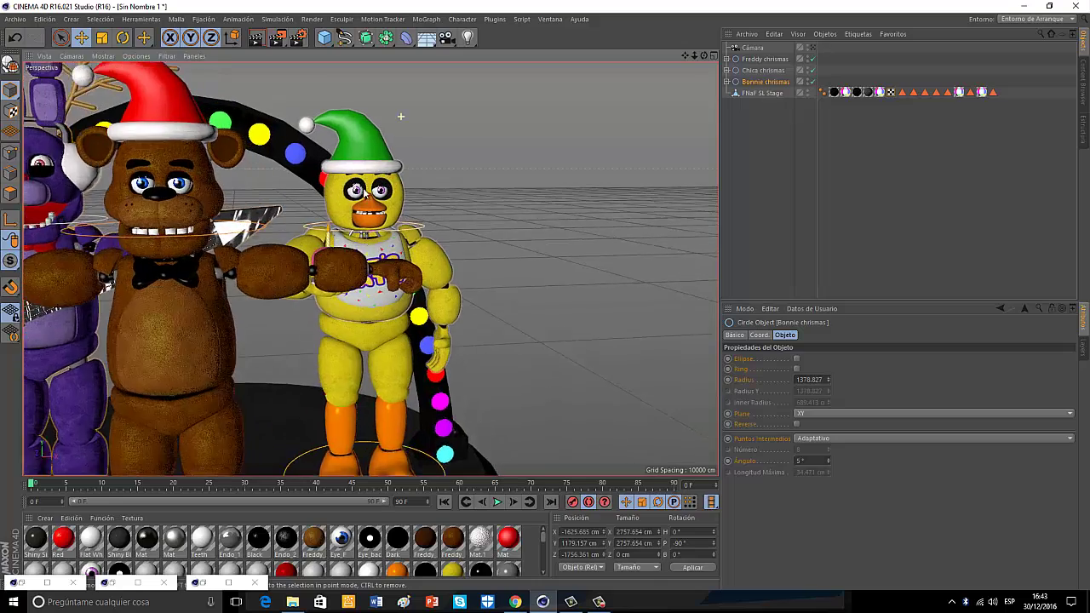
scroll(366, 194, "up", 5)
left_click(411, 346)
left_click(123, 37)
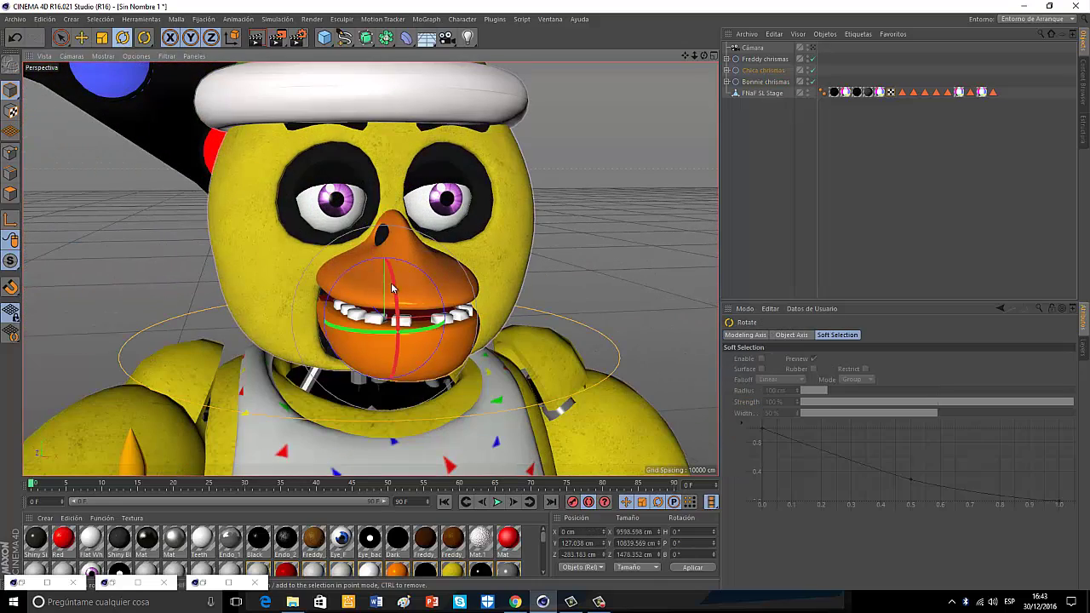
left_click_drag(392, 289, 409, 391)
Step: Rotate both of Chica's eyelids back so her eyes are wide open
left_click(321, 154)
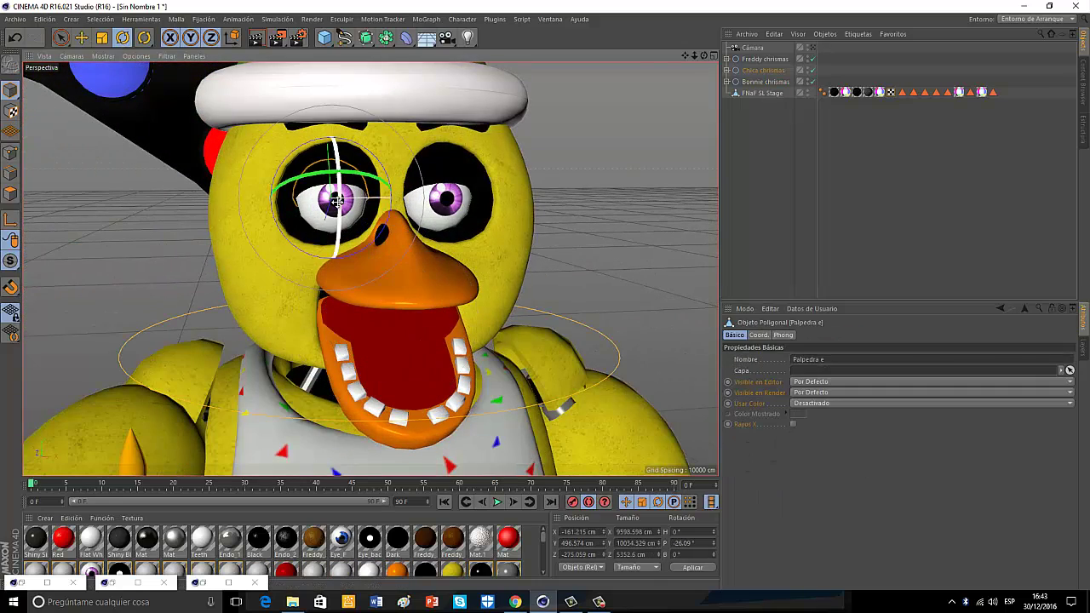
left_click_drag(333, 163, 340, 201)
left_click(453, 172)
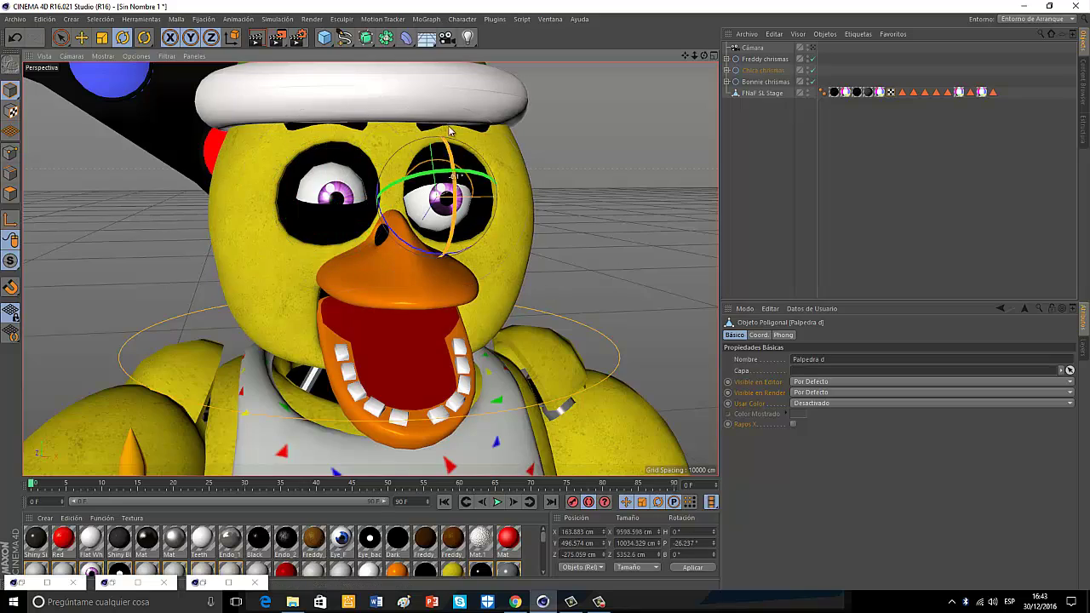
left_click_drag(450, 130, 343, 71)
scroll(544, 296, "down", 15)
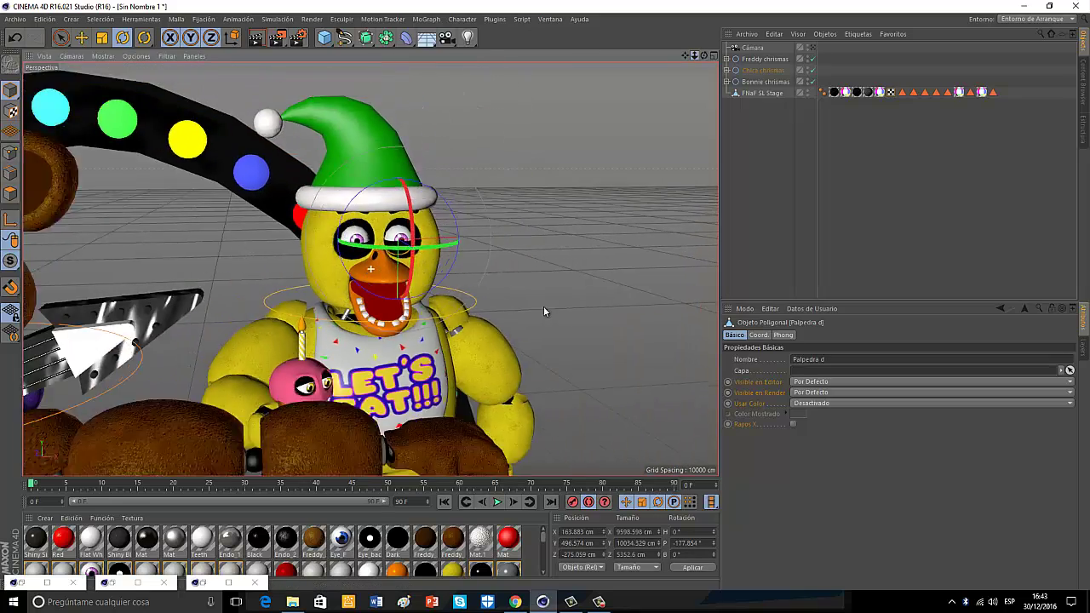
Step: Lower Freddy's microphone arm from the shoulder and bend its forearm to hold the microphone in front of his chest
left_click(206, 322)
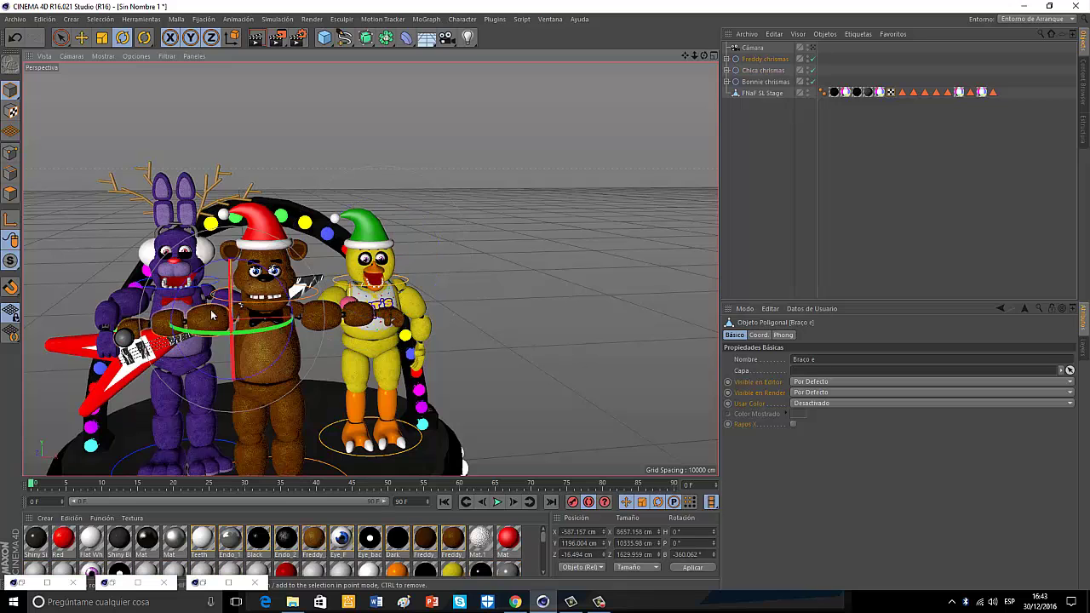
left_click_drag(195, 273, 173, 314)
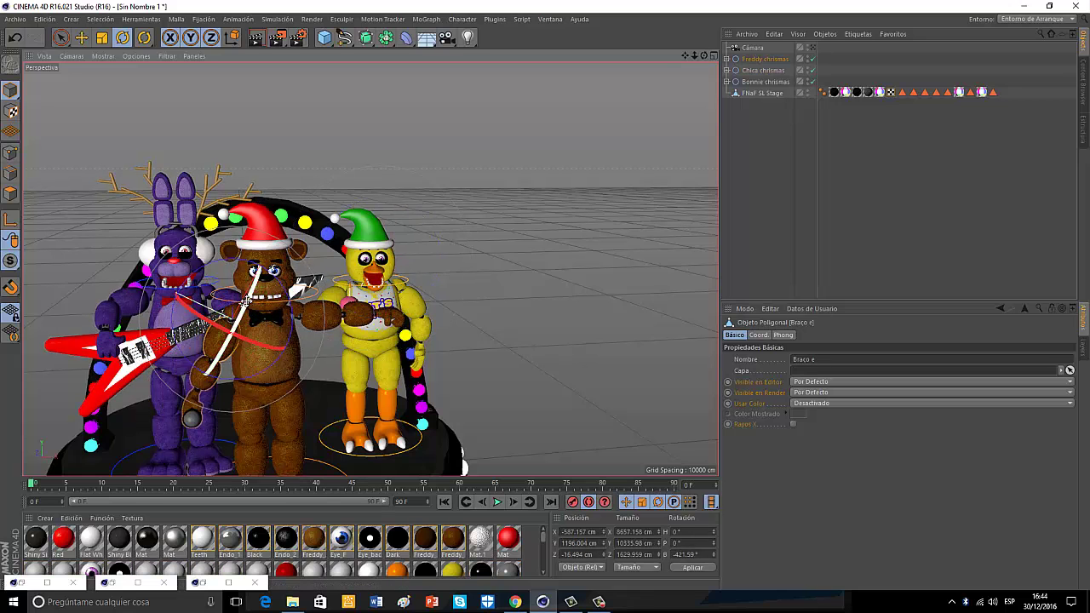
left_click(205, 386)
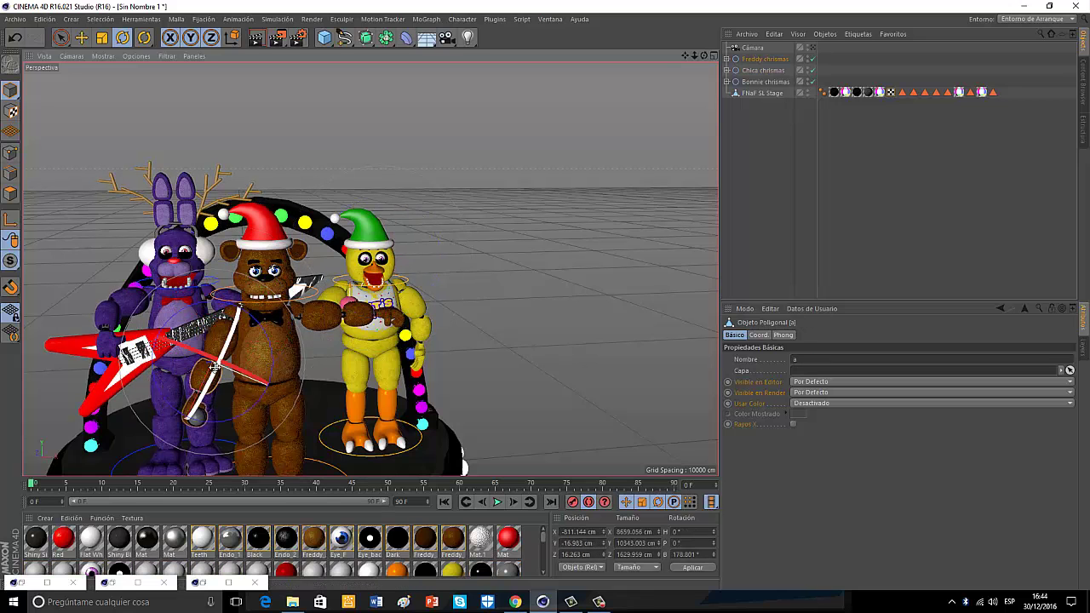
left_click_drag(205, 386, 175, 326)
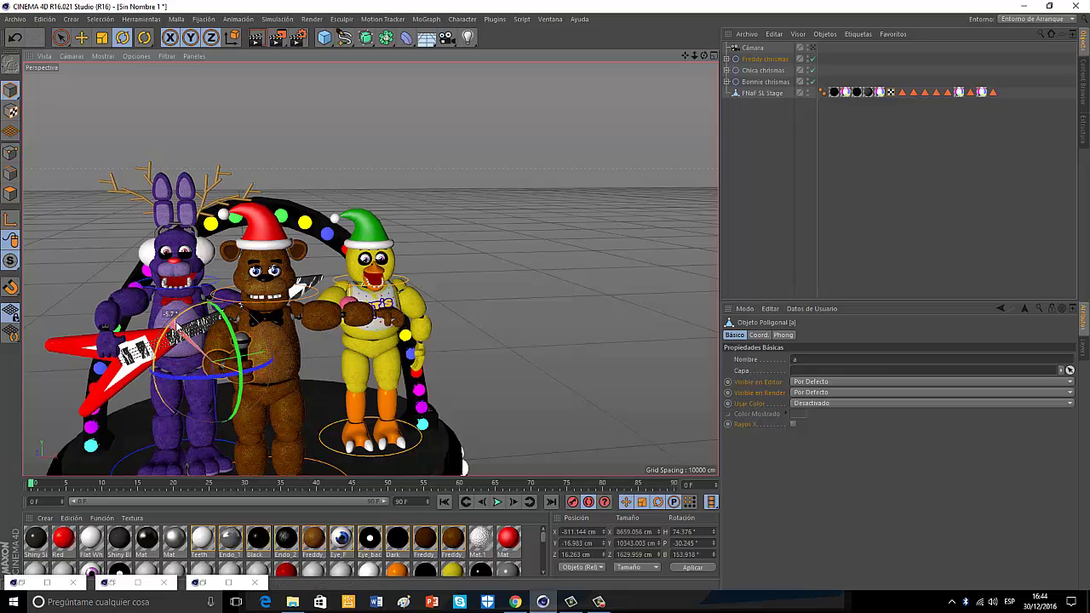
Step: Lower Freddy's free arm to his side and bend its forearm to about 40.5° bank
left_click(321, 309)
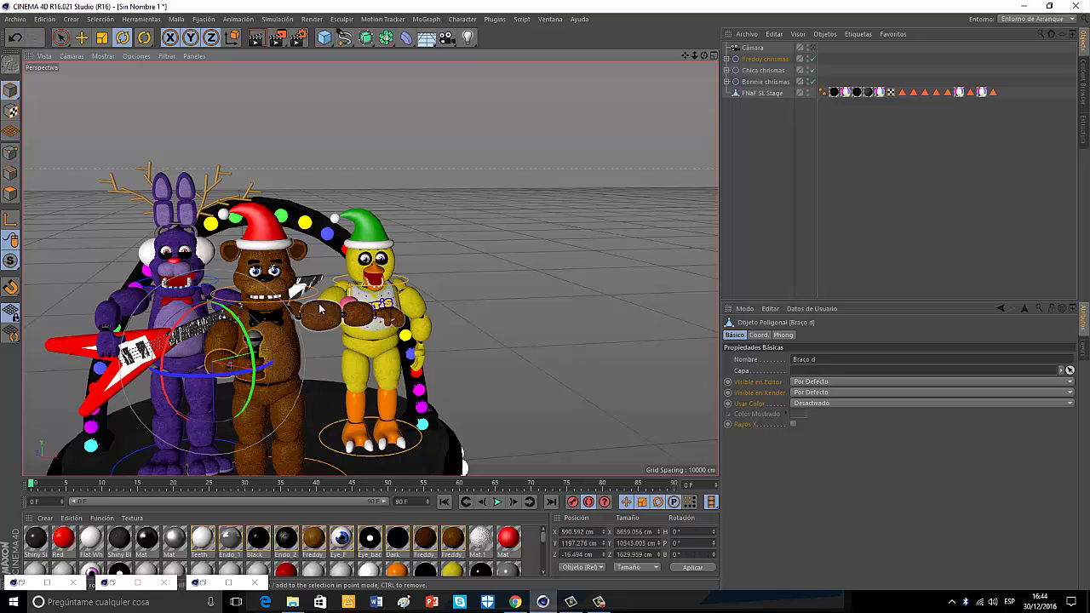
left_click_drag(321, 309, 356, 313)
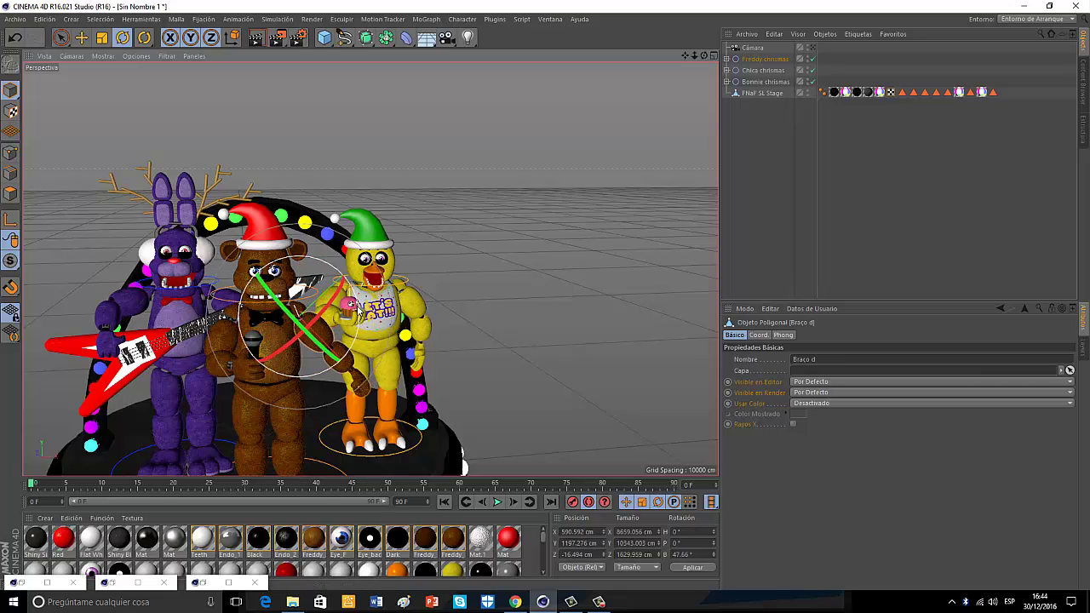
left_click(342, 350)
Step: Rotate both of Freddy's eyelids back and shift them slightly so his eyes are wide open
scroll(245, 285, "up", 2)
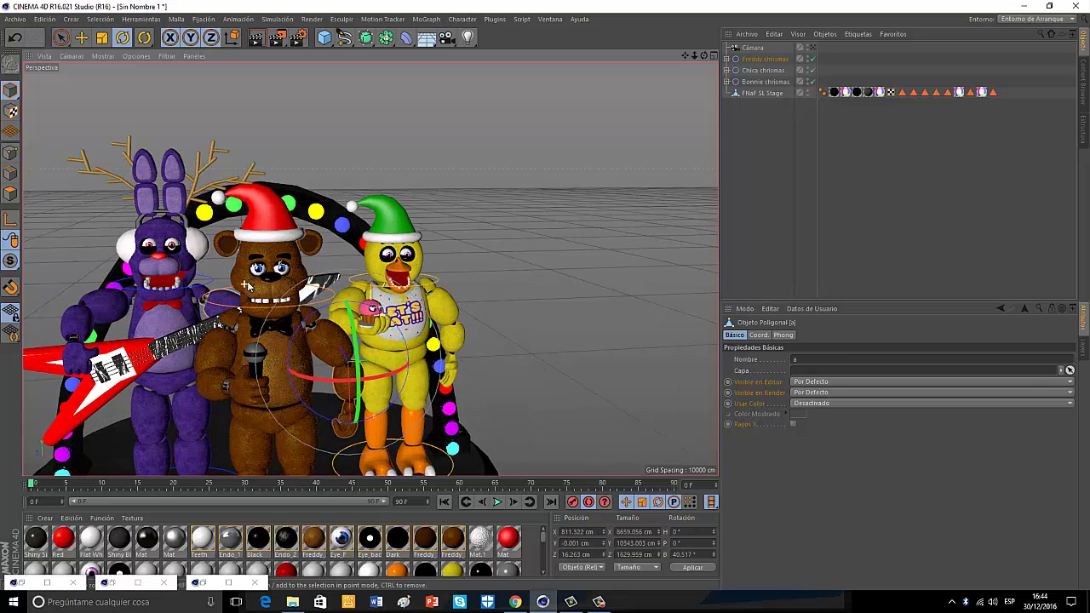
scroll(245, 285, "up", 3)
left_click(267, 259)
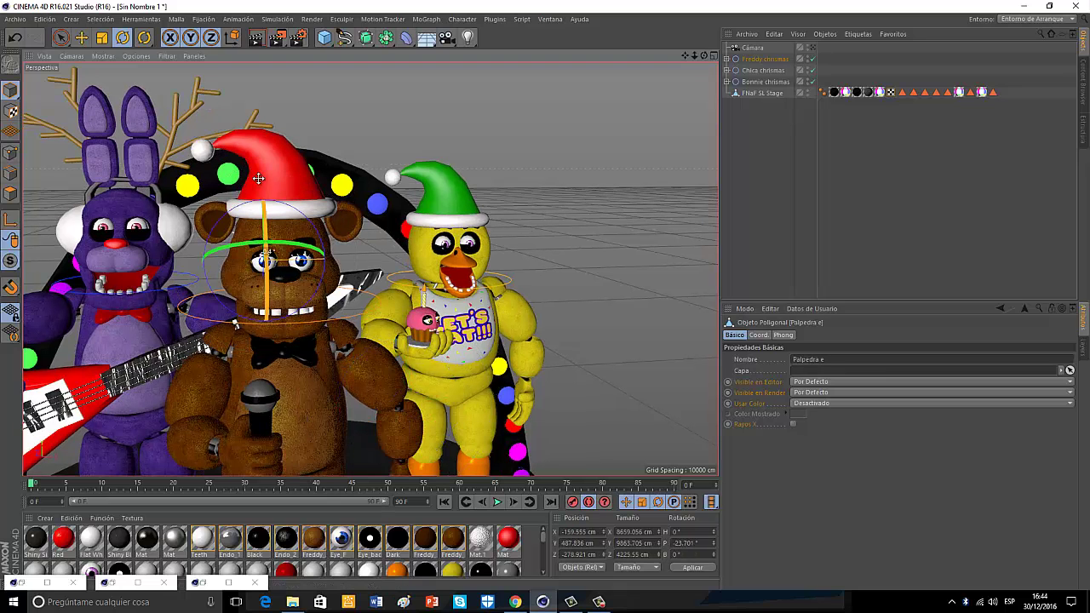
key("e")
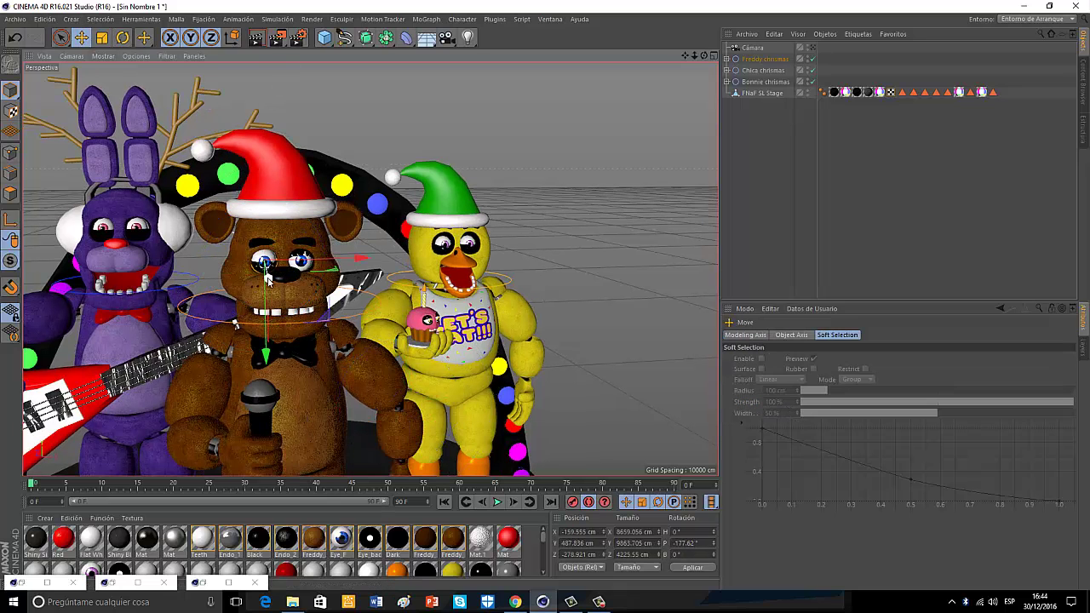
left_click(280, 246)
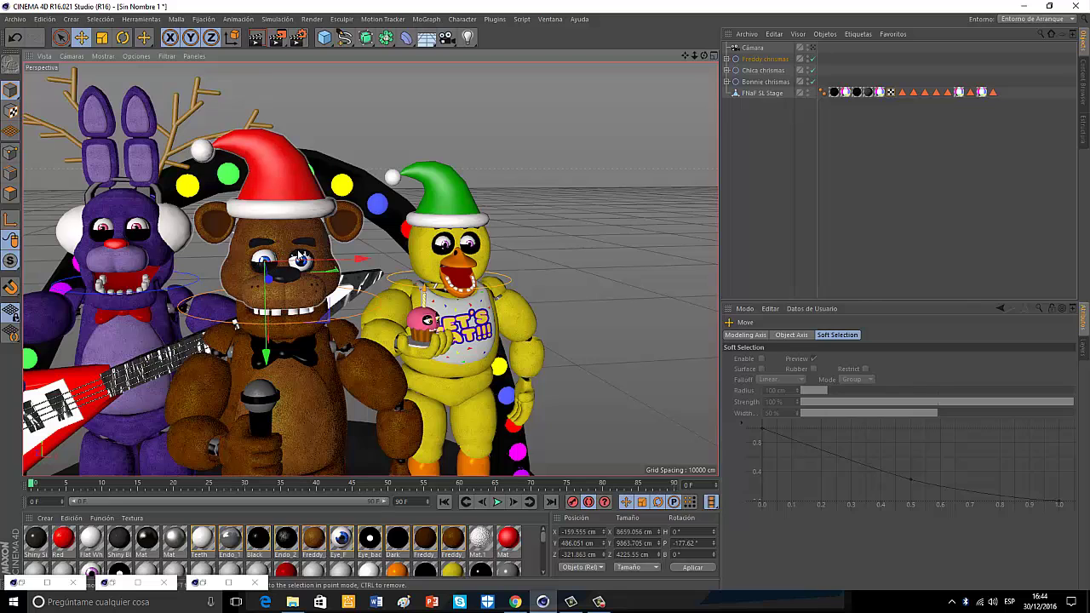
key("r")
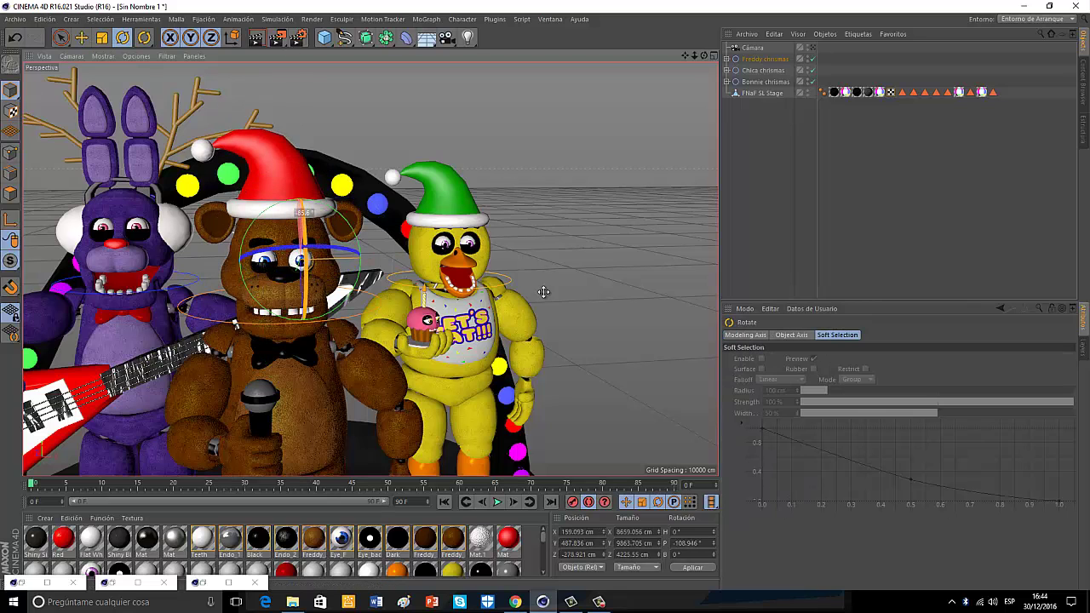
left_click_drag(545, 295, 545, 299)
key("e")
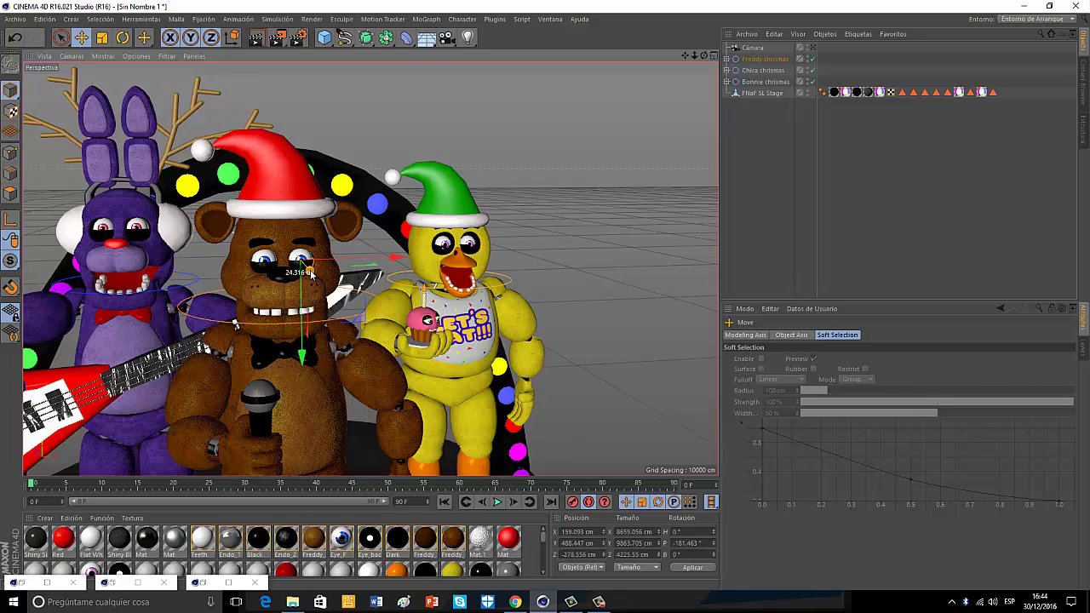
left_click_drag(311, 274, 263, 242)
key("r")
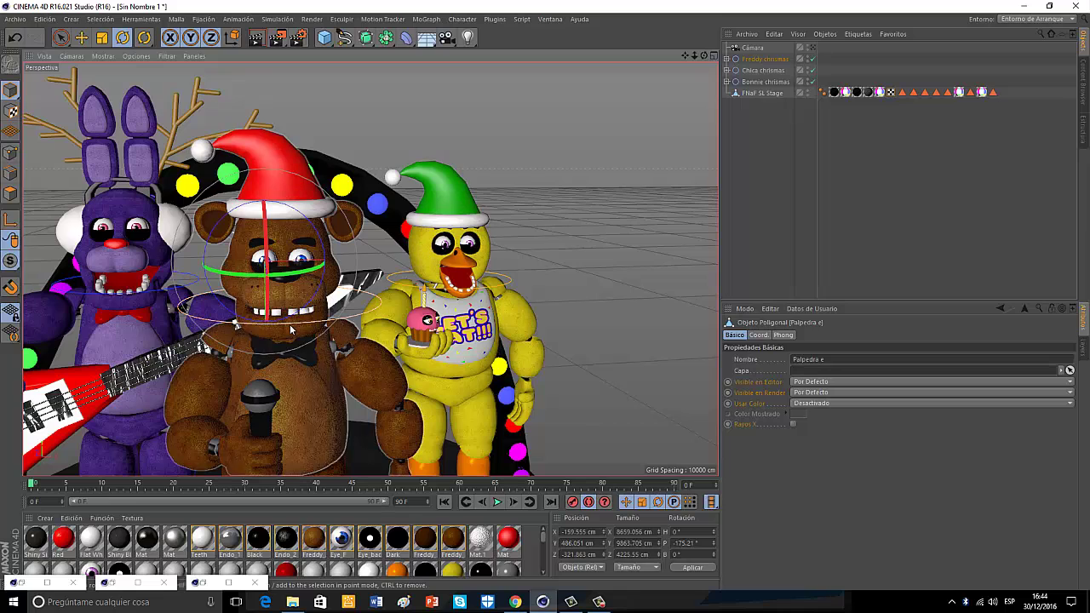
Step: Rotate Freddy's and Bonnie's lower jaws up to close their mouths
left_click(282, 332)
left_click_drag(285, 300, 290, 277)
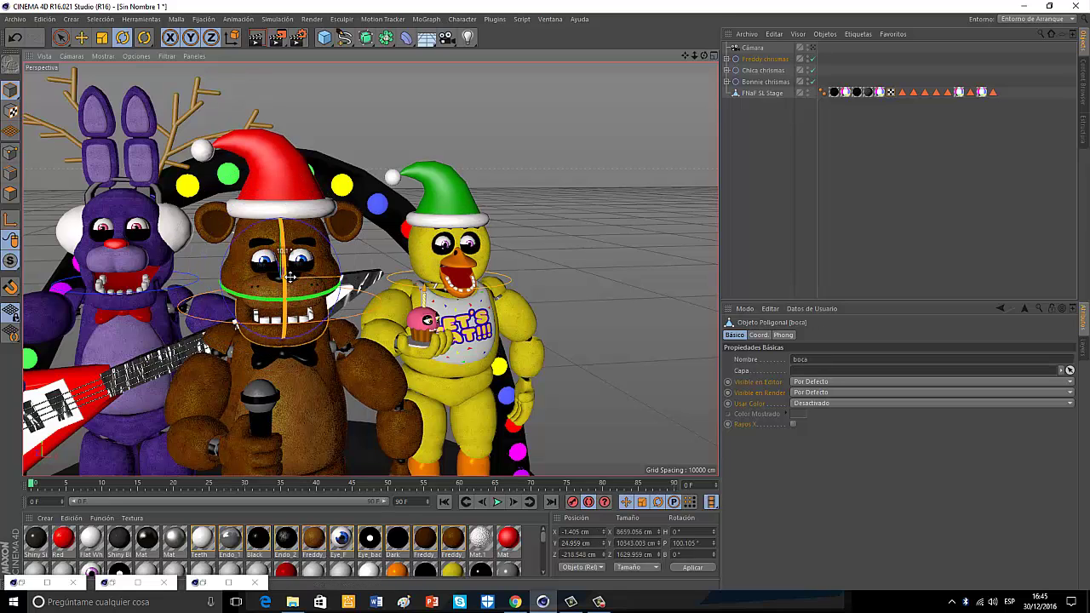
left_click_drag(289, 267, 285, 253)
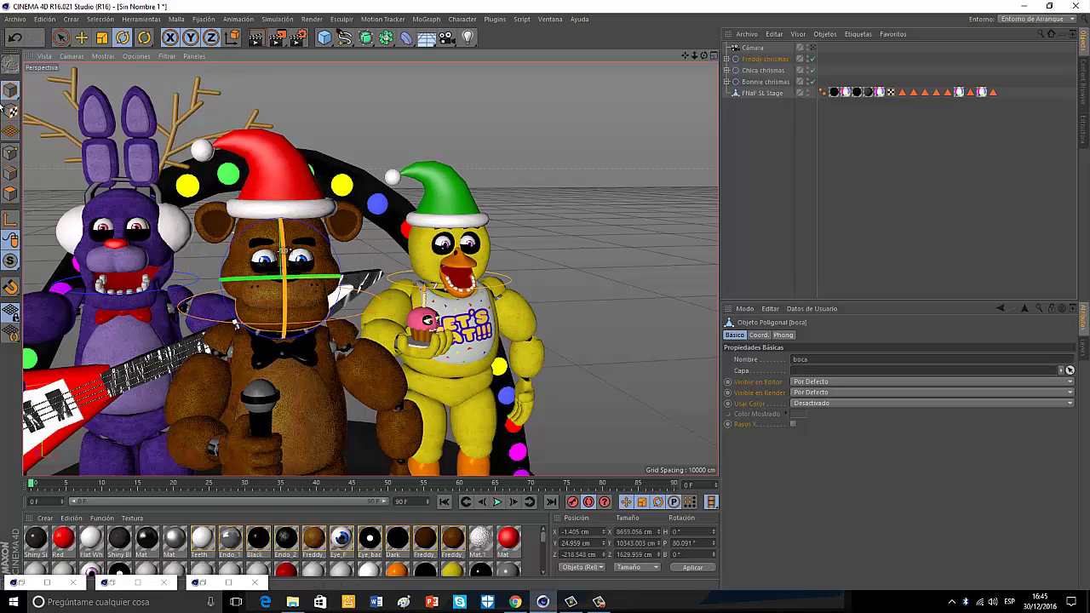
left_click(120, 285)
left_click_drag(114, 247, 109, 220)
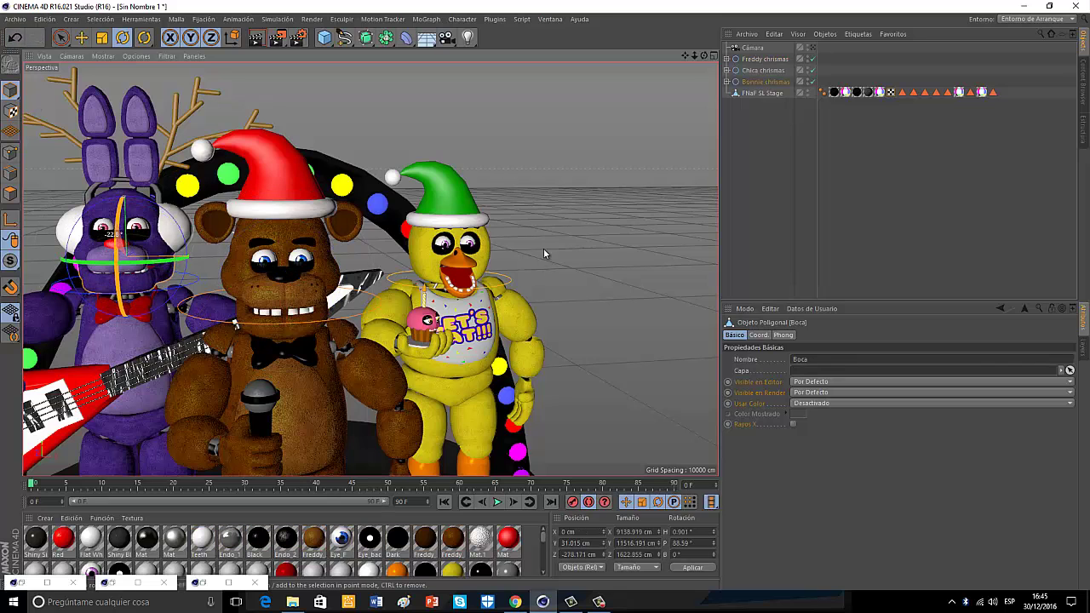
Step: Animate Chica's lower beak closed at frame 0, open at frame 5 with pitch about 23.5°, and closed at frame 10
left_click(467, 280)
left_click_drag(471, 245, 469, 231)
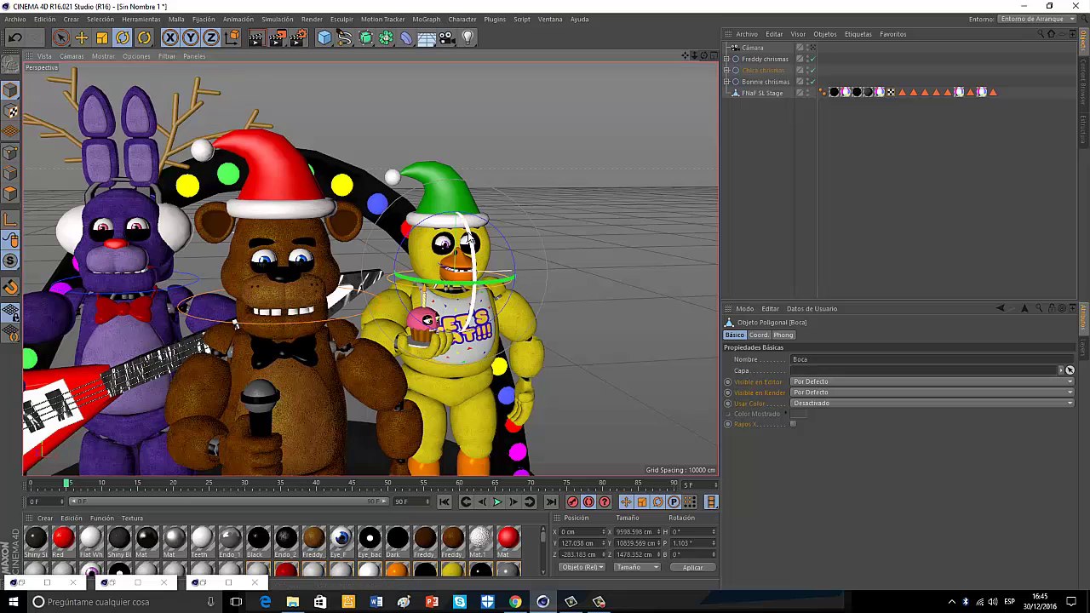
left_click(102, 486)
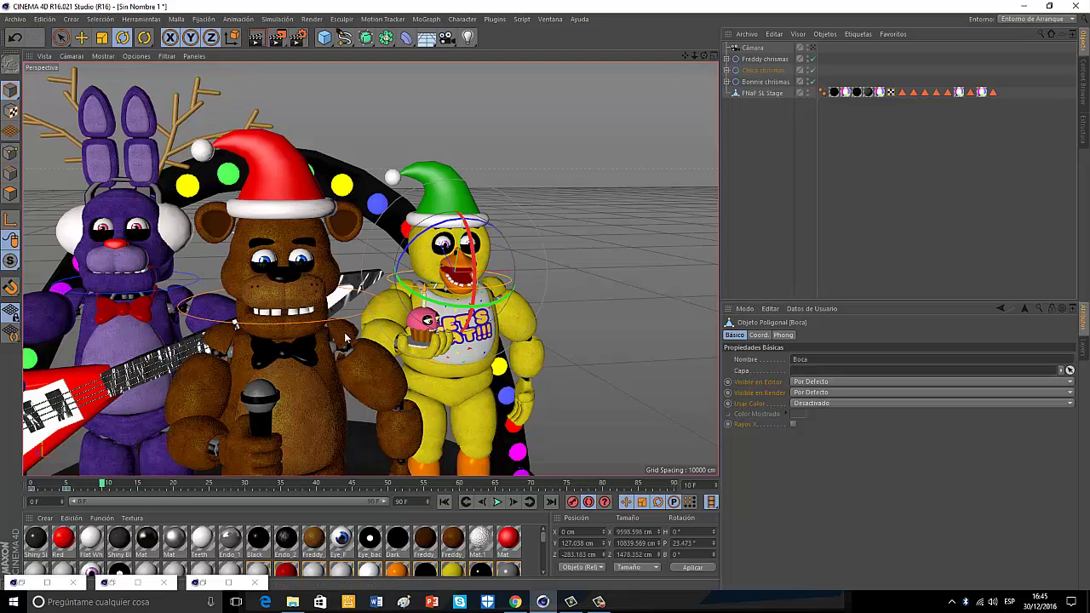
left_click_drag(475, 269, 476, 243)
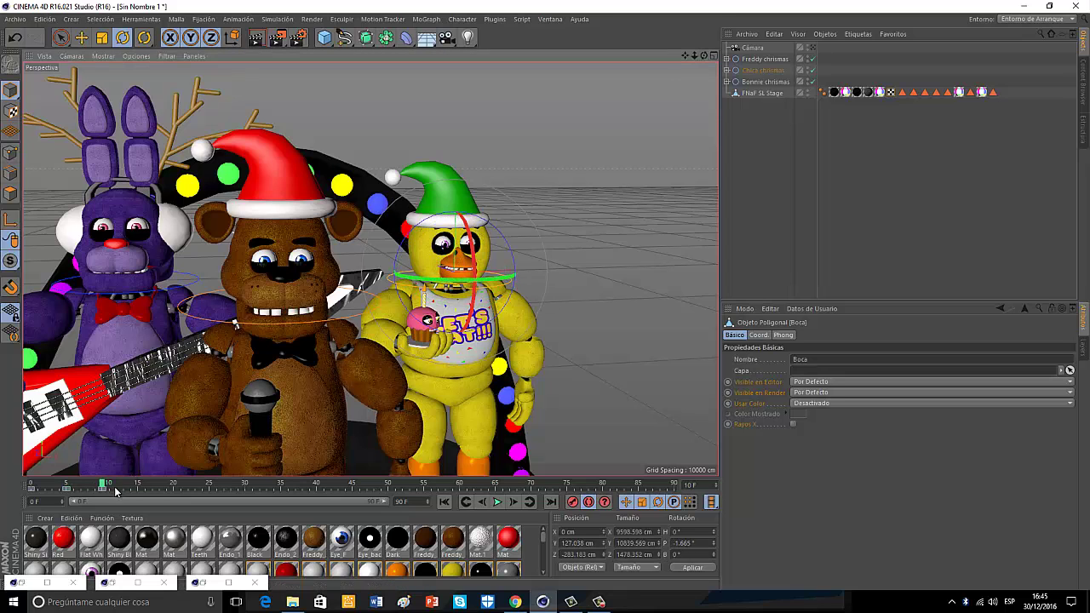
Step: Copy Chica's beak keyframes at frames 5 and 10 and paste them at frames 15, 25 and 35
left_click_drag(118, 492, 61, 492)
right_click(69, 487)
left_click(85, 472)
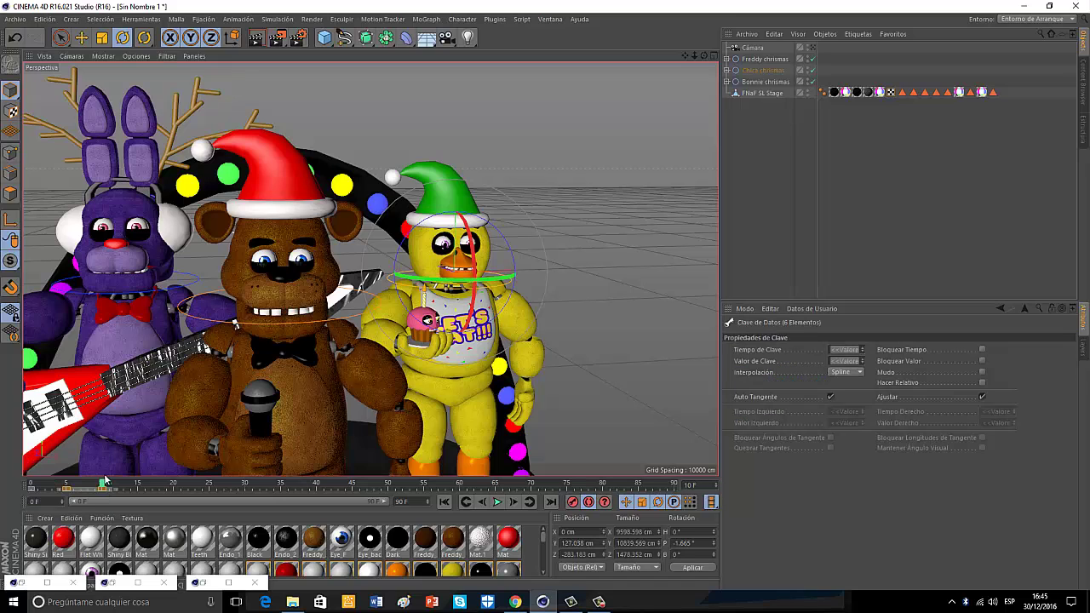
left_click(137, 484)
right_click(139, 482)
left_click(138, 483)
left_click(209, 485)
right_click(209, 483)
left_click(210, 487)
left_click(281, 485)
right_click(281, 484)
left_click(281, 486)
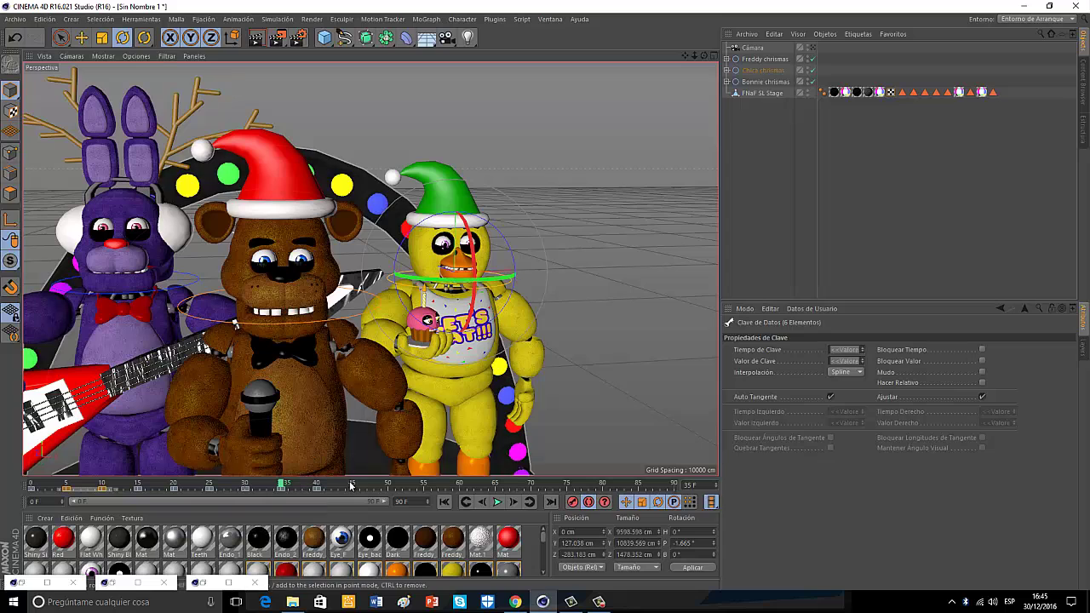
Step: Paste Chica's beak keyframes at frames 45, 55, 65, 75 and 85 and play the animation
left_click(352, 485)
right_click(353, 484)
left_click(356, 484)
left_click(424, 485)
right_click(424, 484)
left_click(425, 485)
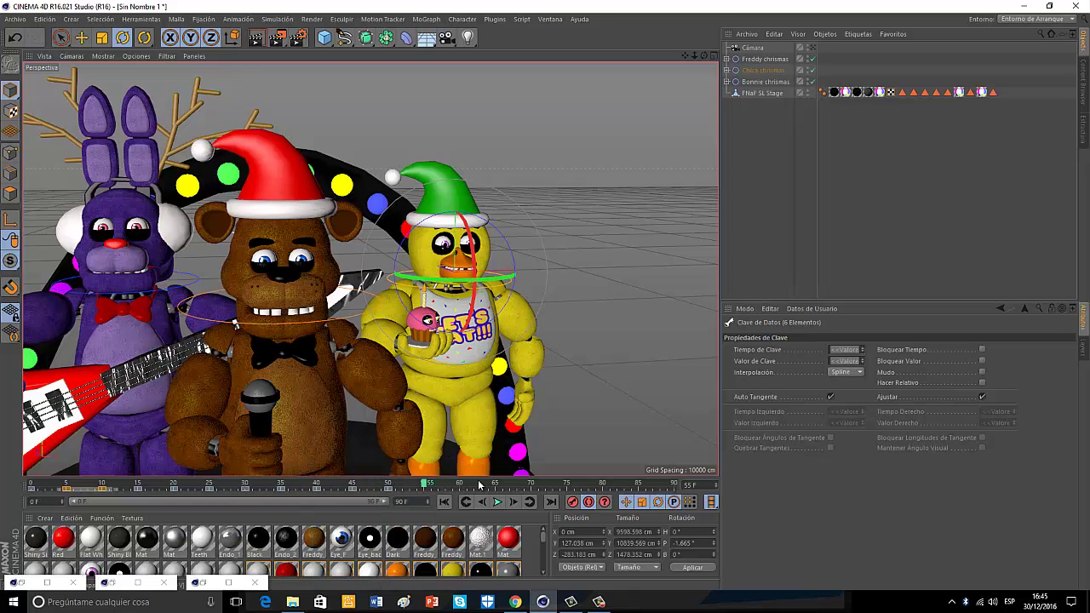
left_click(496, 485)
right_click(567, 485)
left_click(573, 487)
right_click(641, 486)
left_click(642, 468)
right_click(638, 485)
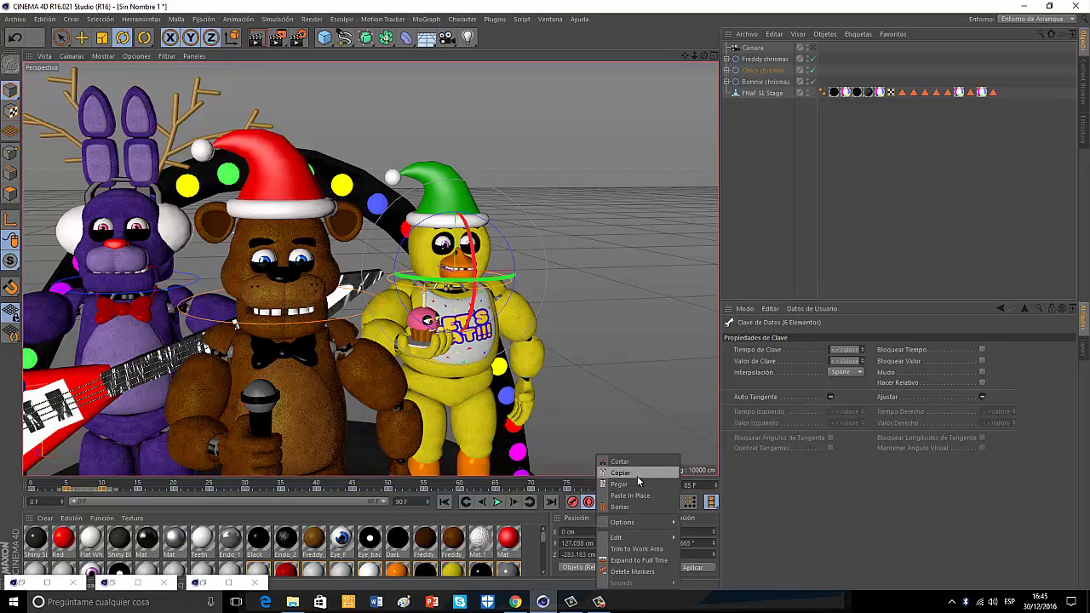
left_click(641, 483)
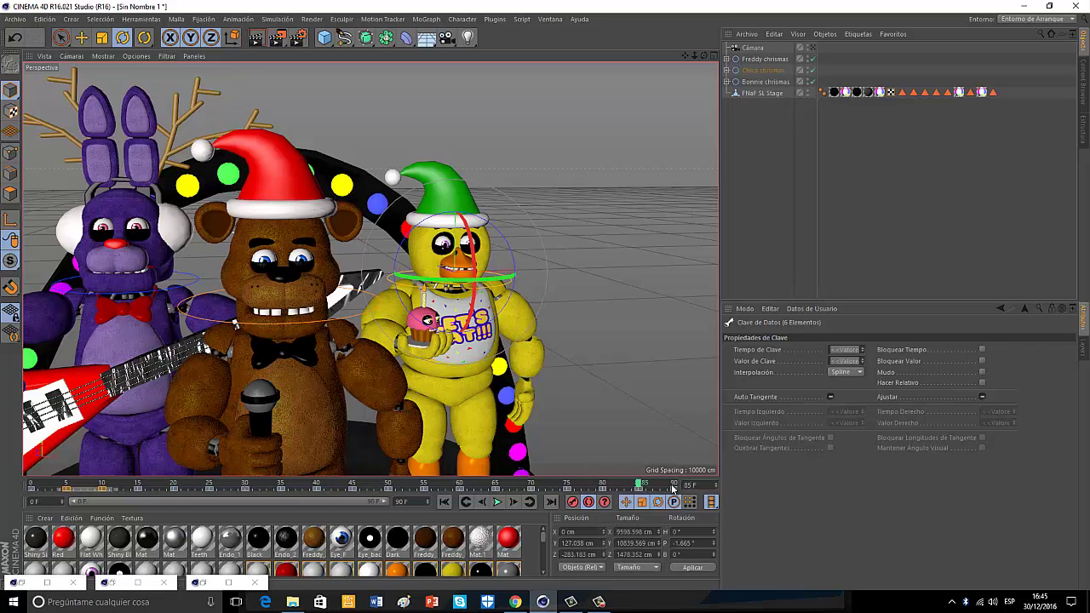
left_click(498, 501)
Step: Animate Bonnie's jaw open at frame 5 and closed at frame 10, and copy those two keyframes
left_click_drag(30, 484, 66, 485)
left_click(132, 228)
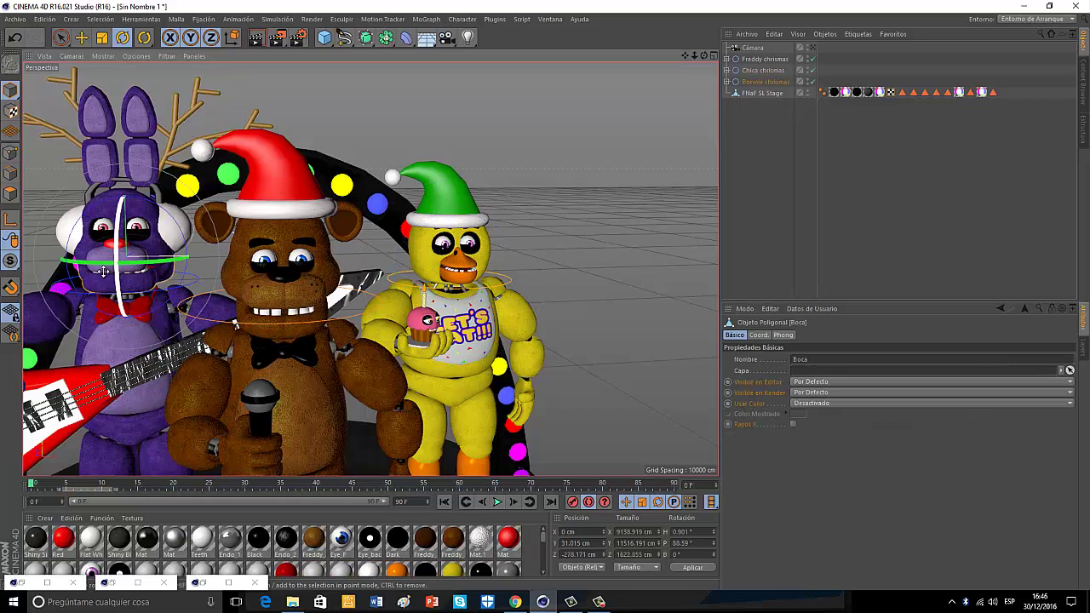
mouse_move(132, 228)
left_mouse_down()
mouse_move(118, 258)
mouse_move(112, 222)
left_mouse_up()
right_click(100, 489)
left_click(103, 472)
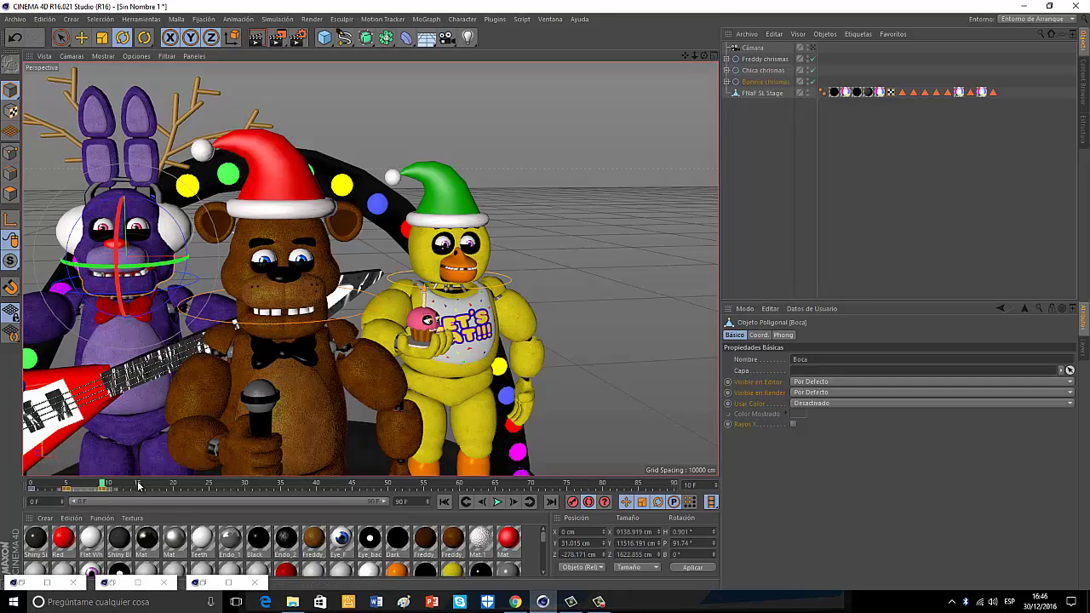
Step: Paste Bonnie's jaw keyframes every ten frames from frame 15 to 85 and play the animation from the start
left_click(138, 486)
right_click(139, 487)
left_click(141, 482)
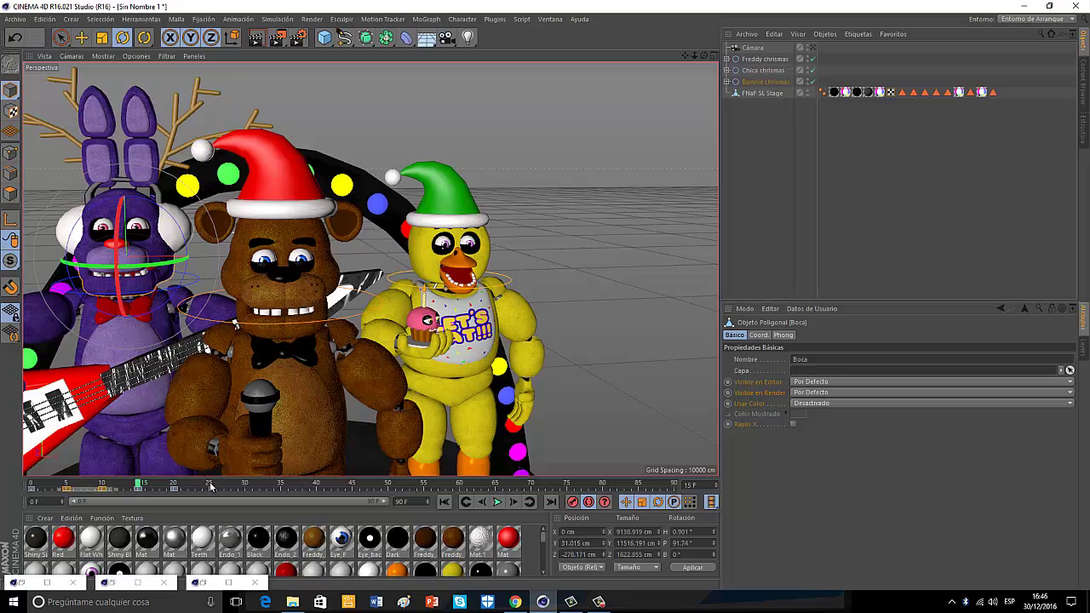
left_click(283, 486)
left_click(424, 485)
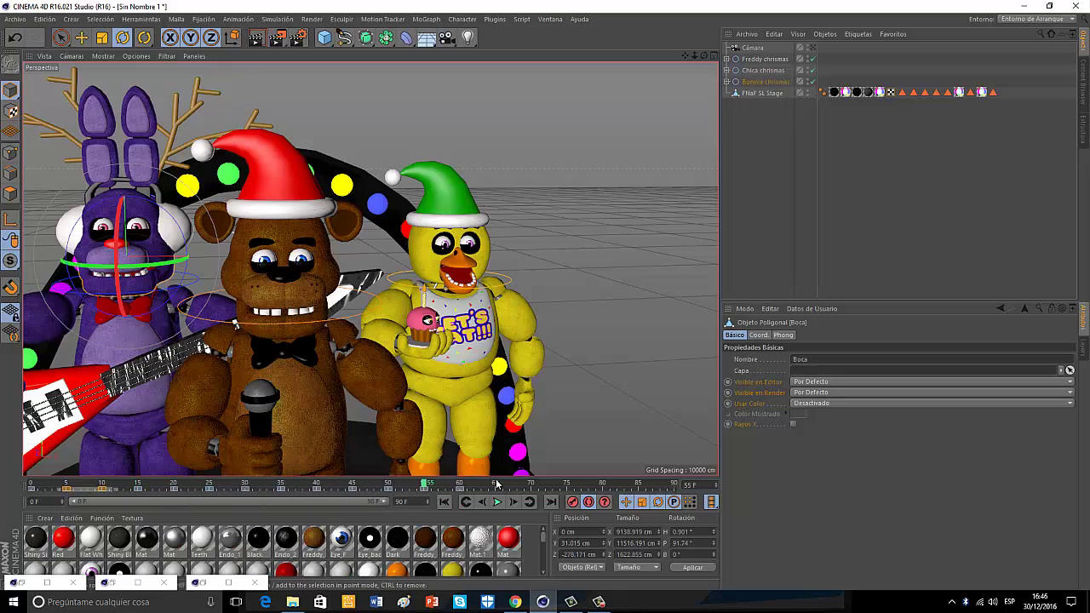
left_click(567, 485)
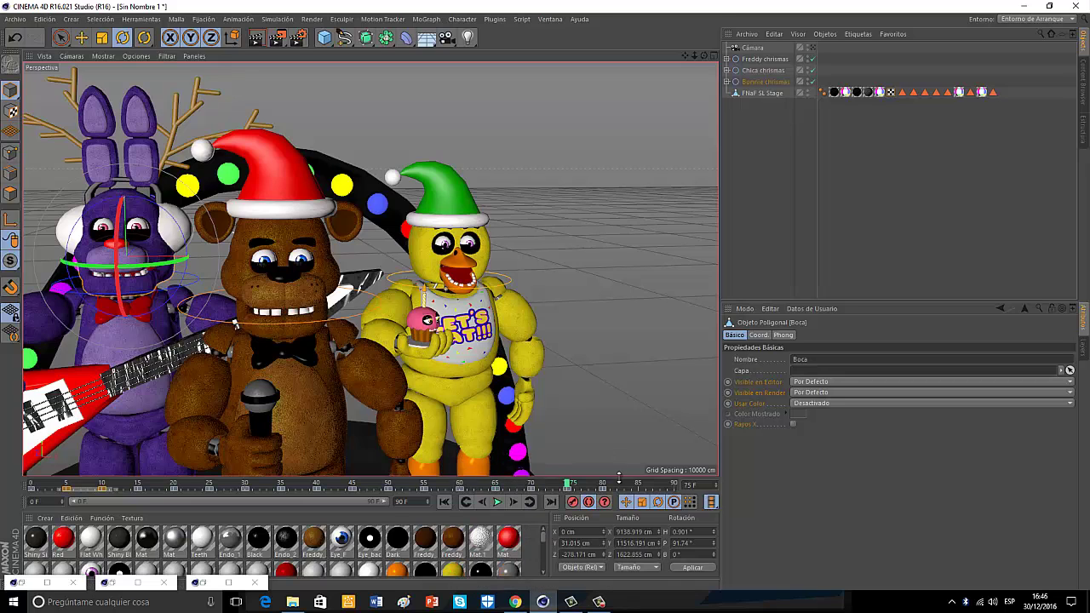
left_click(640, 486)
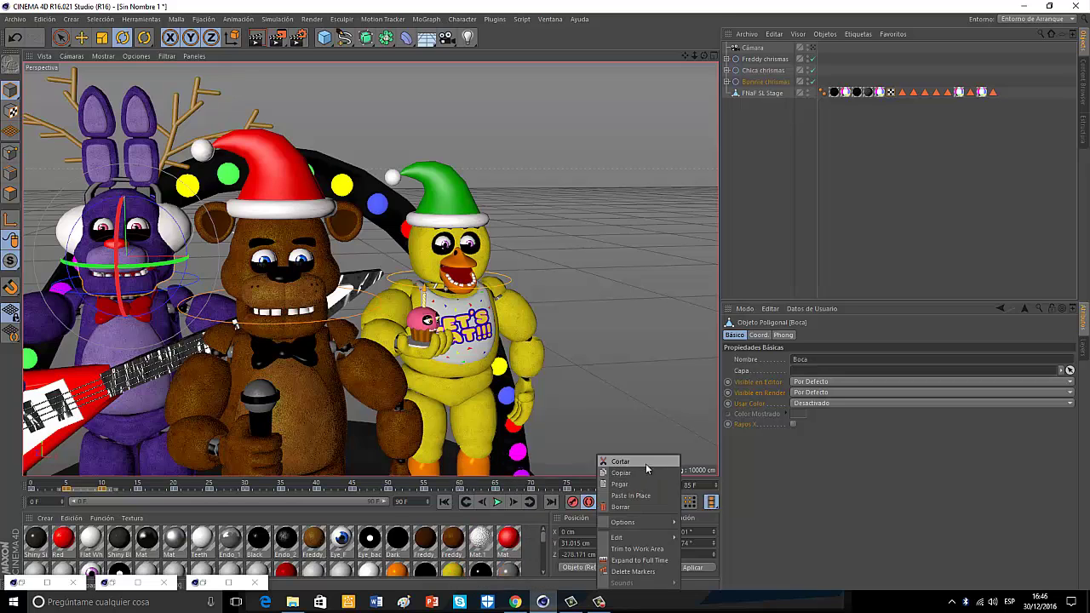
left_click(32, 485)
left_click(499, 501)
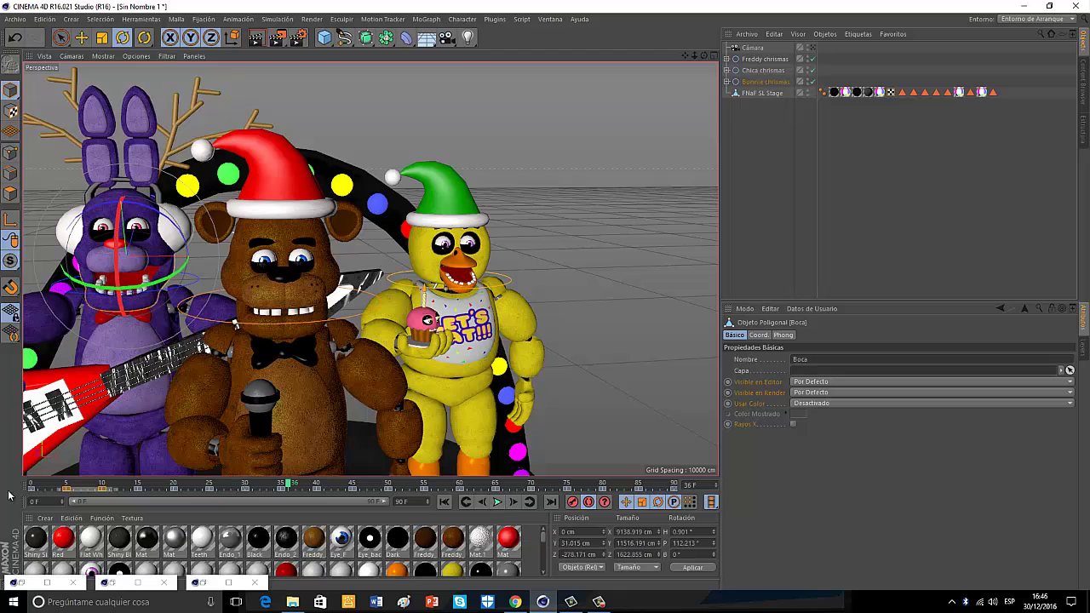
Step: Animate Freddy's jaw open at frame 5 and closed at frame 10, and copy those two keyframes
left_click(275, 324)
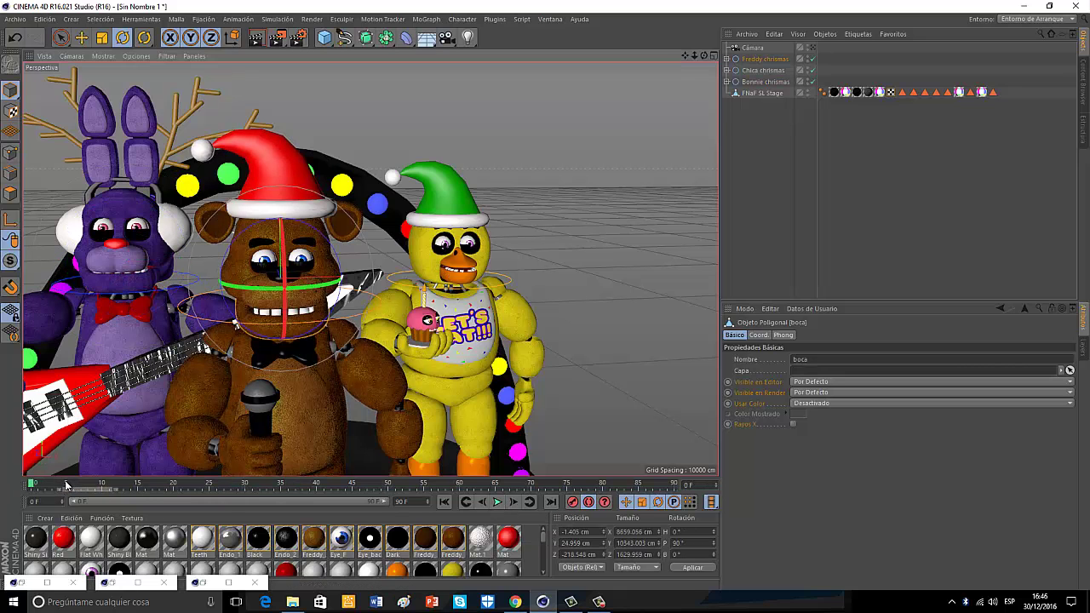
left_click_drag(286, 262, 284, 216)
left_click(102, 484)
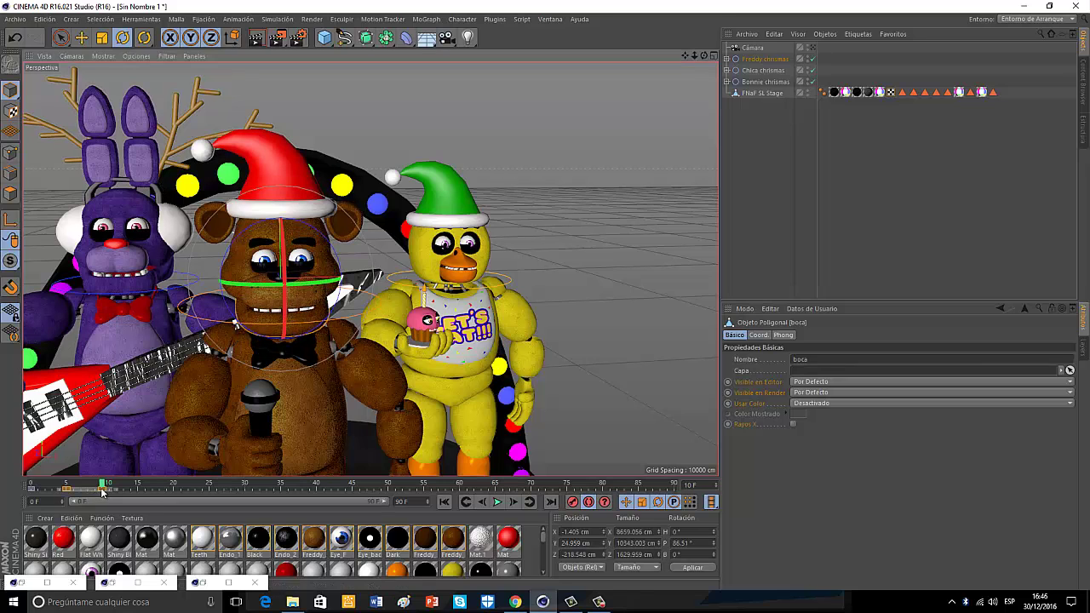
right_click(102, 490)
left_click(103, 472)
Step: Paste Freddy's copied jaw keyframes at frames 15, 25, 35 and 45
left_click(137, 484)
right_click(137, 489)
left_click(147, 483)
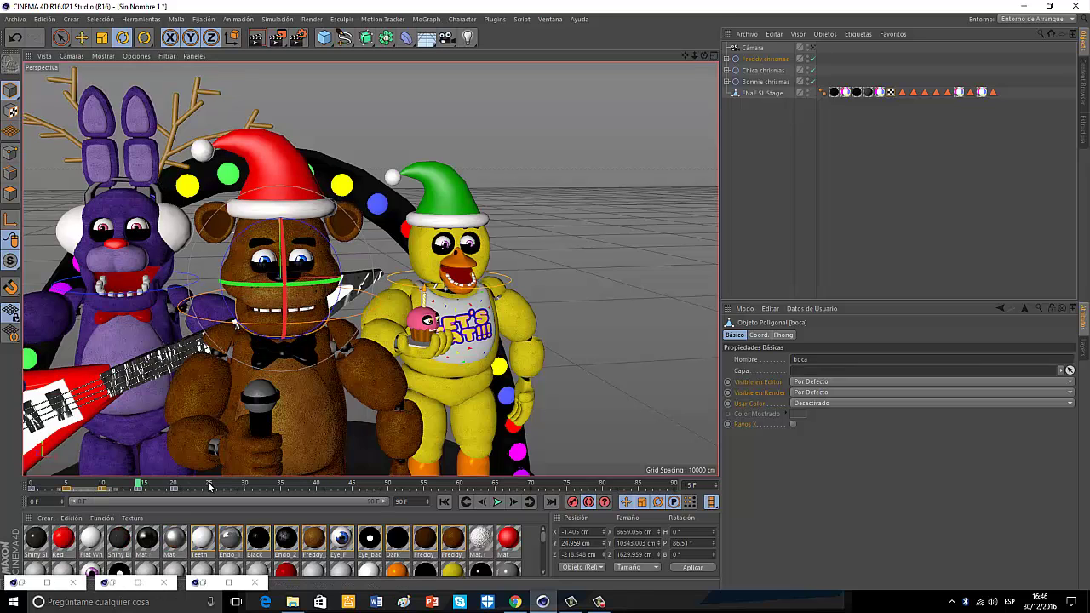
left_click(209, 486)
right_click(209, 487)
left_click(218, 485)
left_click(281, 484)
right_click(281, 487)
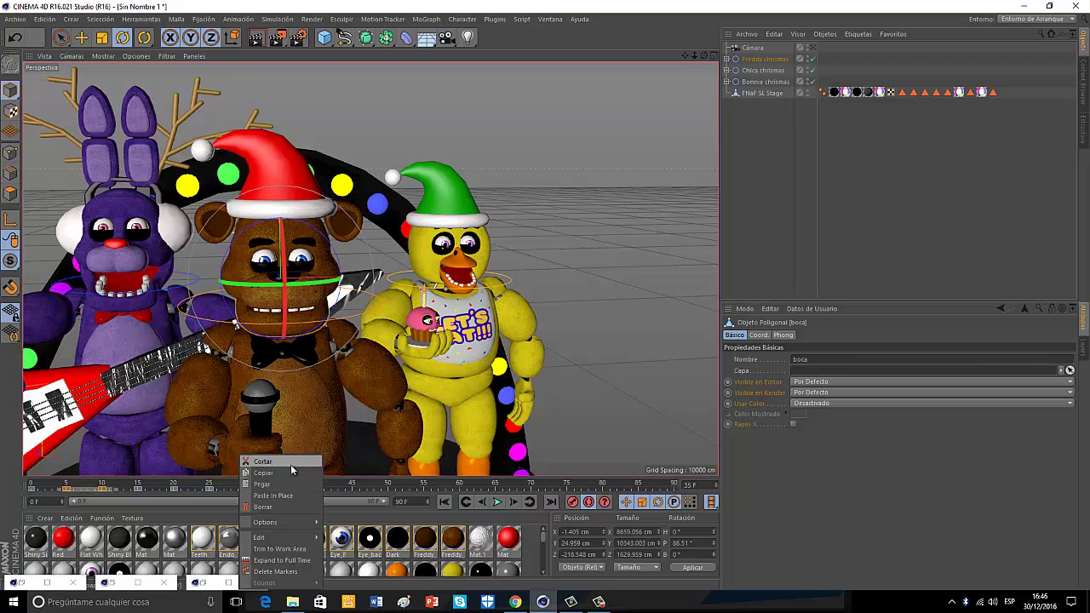
left_click(290, 483)
right_click(354, 487)
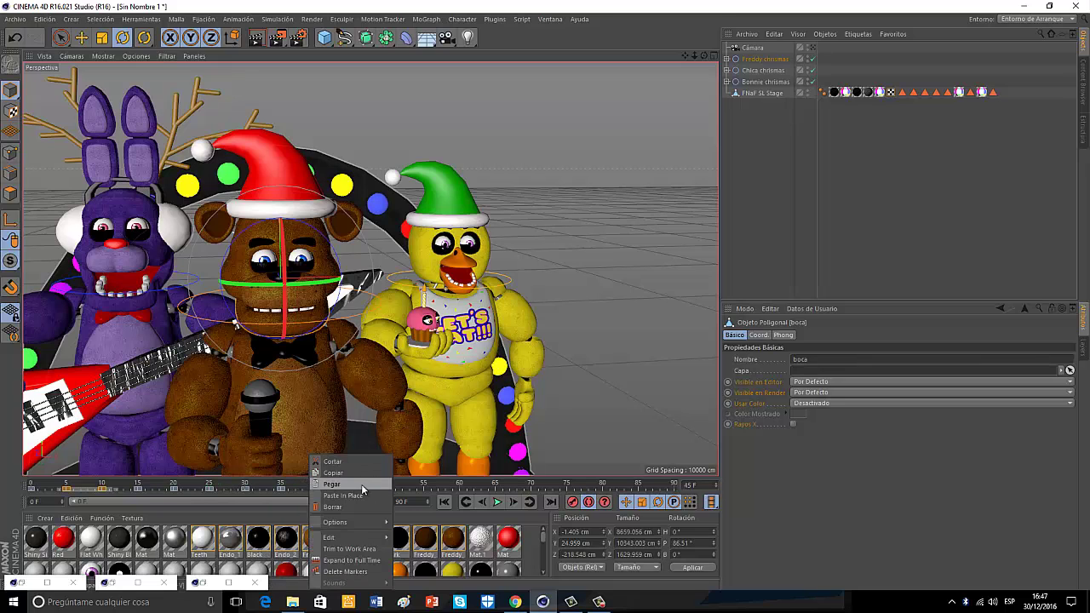
left_click(363, 485)
Step: Paste Freddy's jaw keyframes at frames 55, 65, 75 and 85, and play the animation from the start
left_click(423, 484)
right_click(423, 488)
key("Escape")
right_click(506, 483)
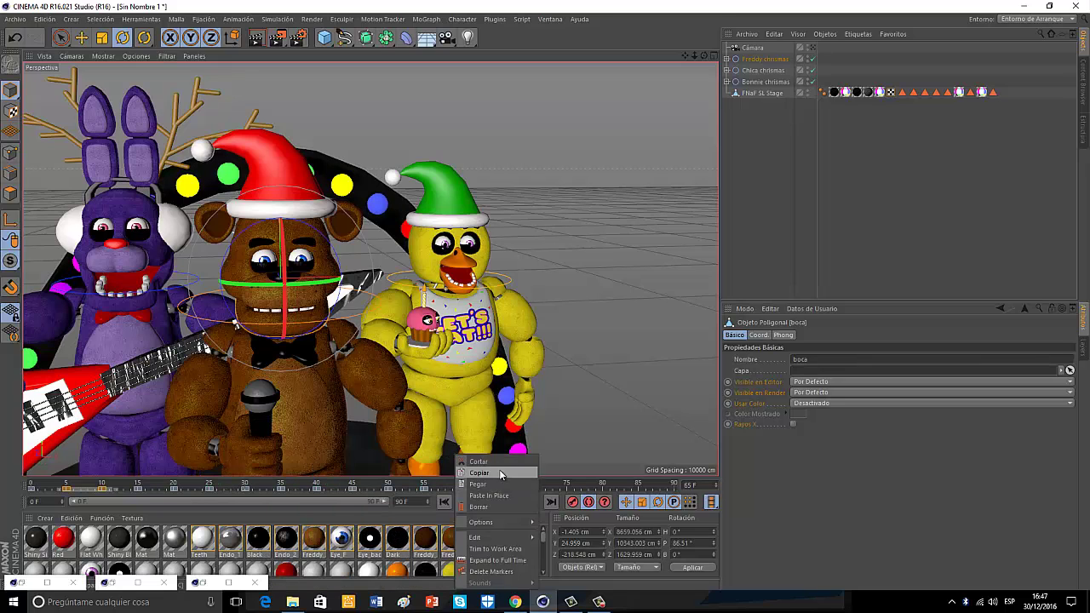
key("Escape")
right_click(562, 483)
key("Escape")
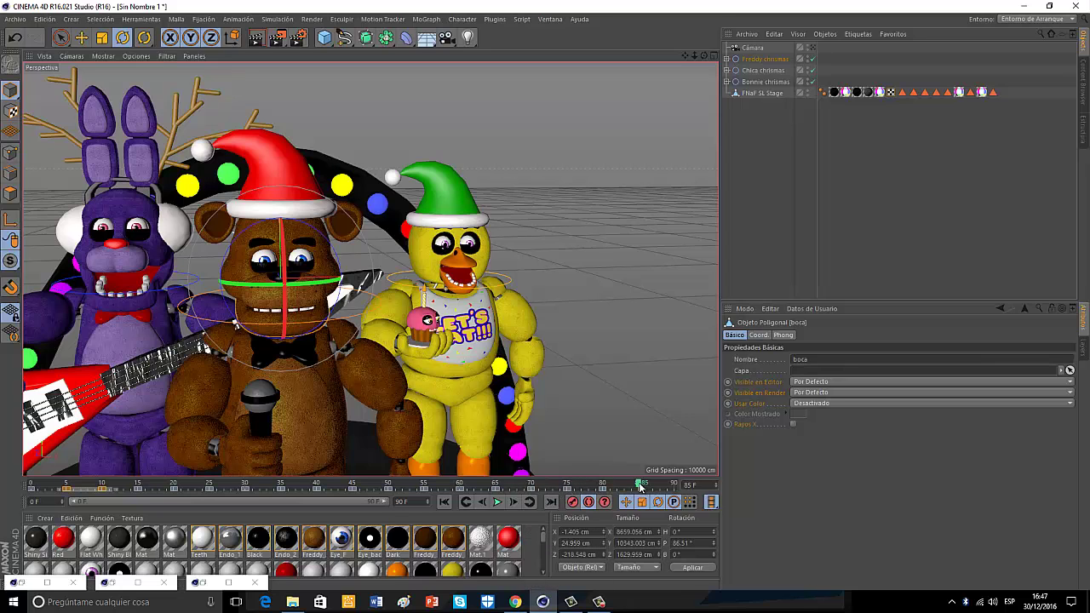
right_click(640, 484)
left_click(640, 481)
left_click(31, 485)
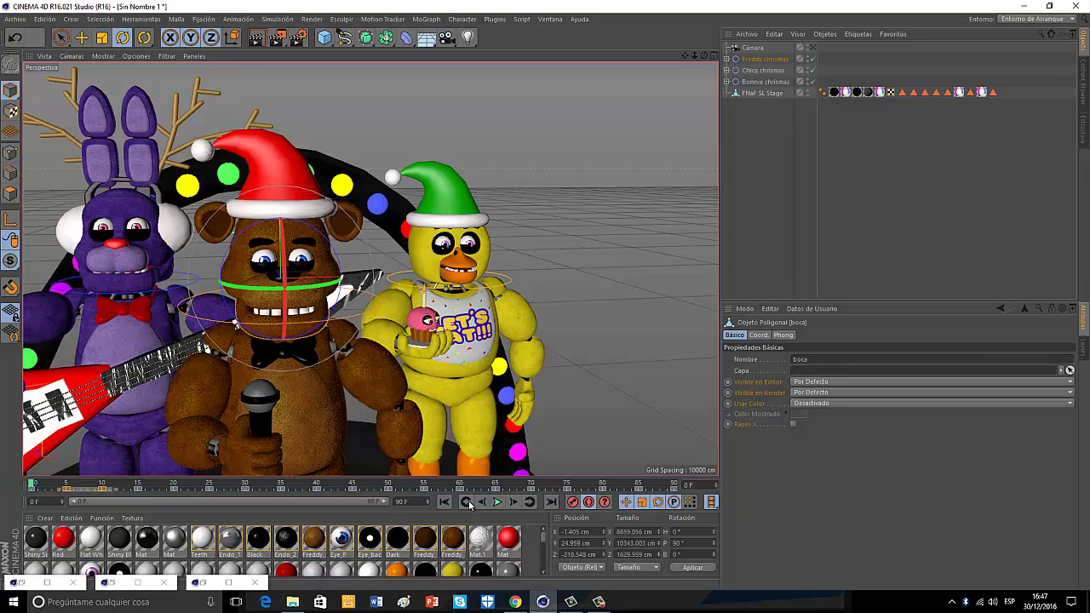
left_click(497, 502)
Step: In the scene camera view, rotate Bonnie to a bank of about 17.6° and move him away from Freddy to X about -2682 cm
left_click(813, 47)
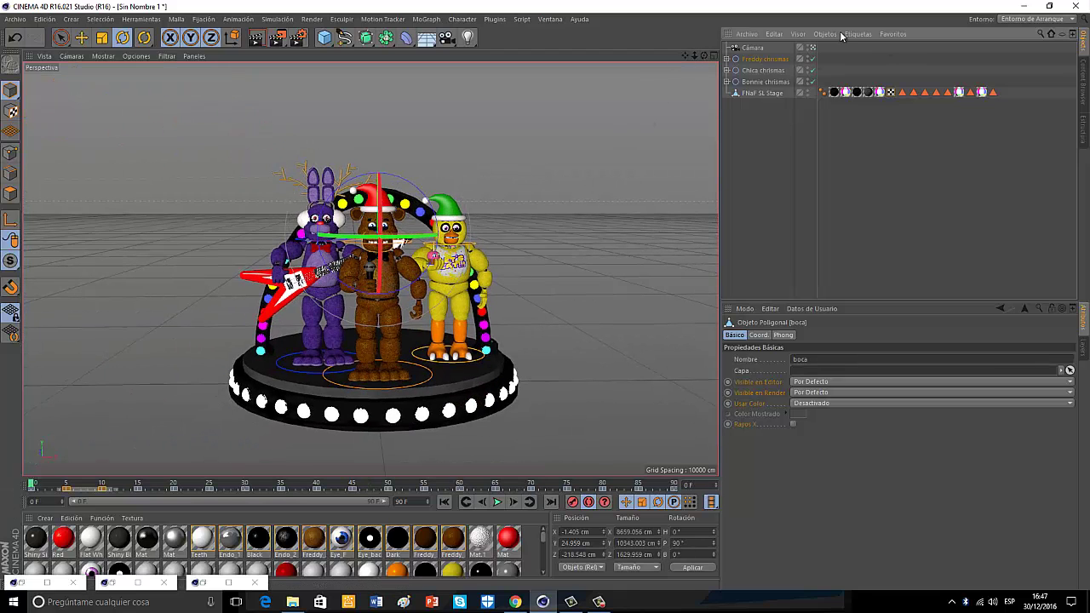
left_click(762, 82)
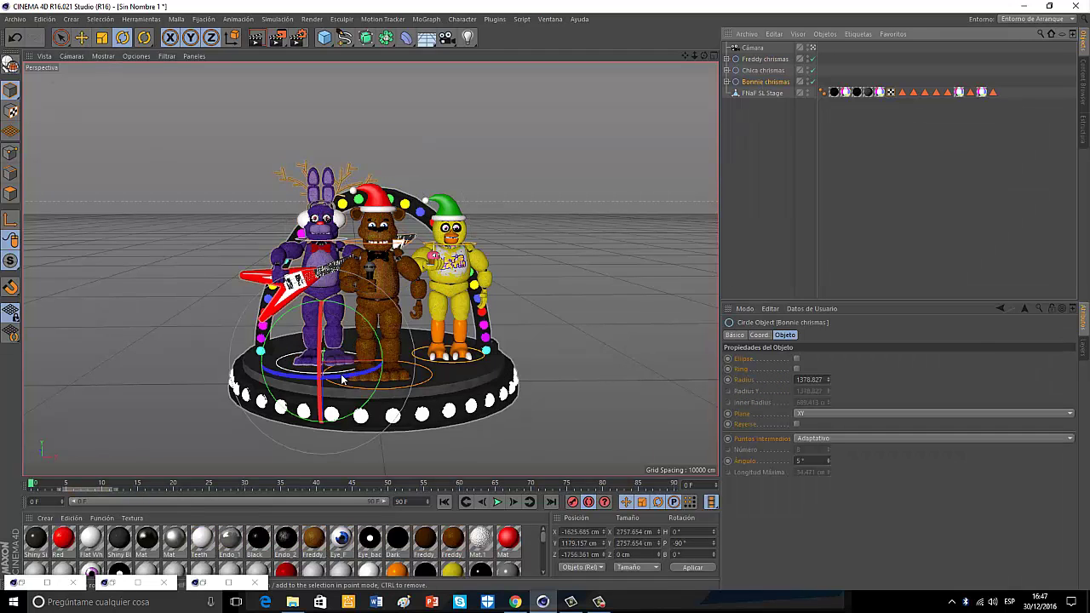
key("e")
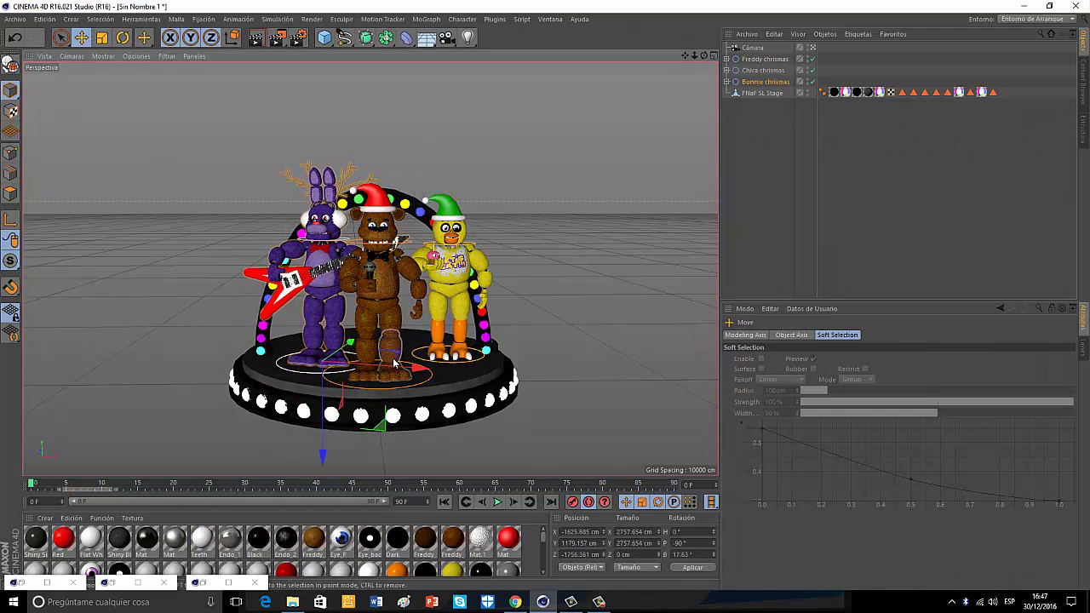
left_click_drag(374, 361, 369, 359)
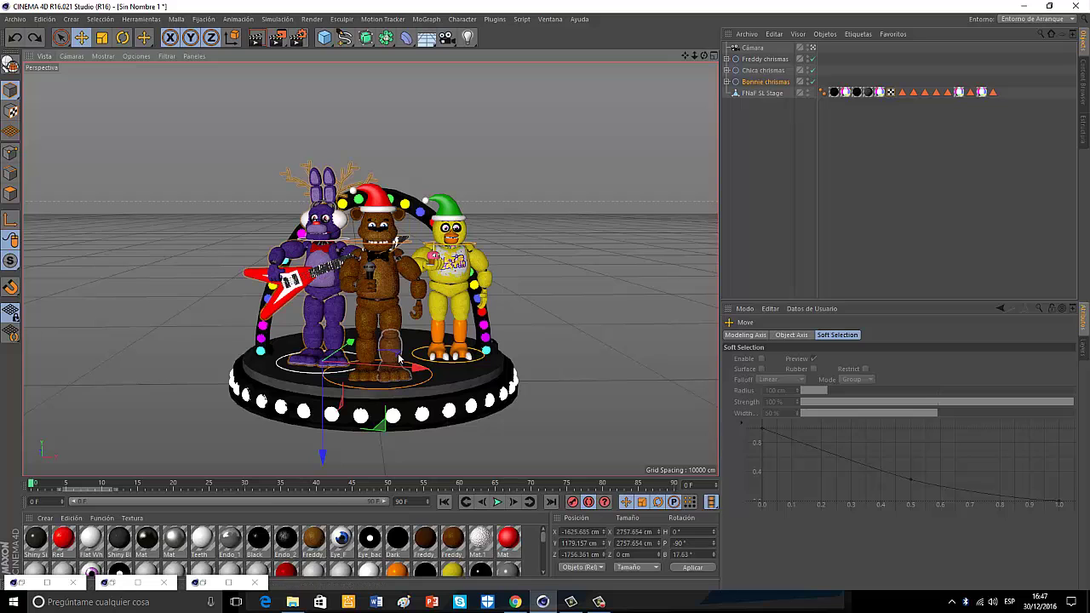
left_click_drag(400, 358, 367, 357)
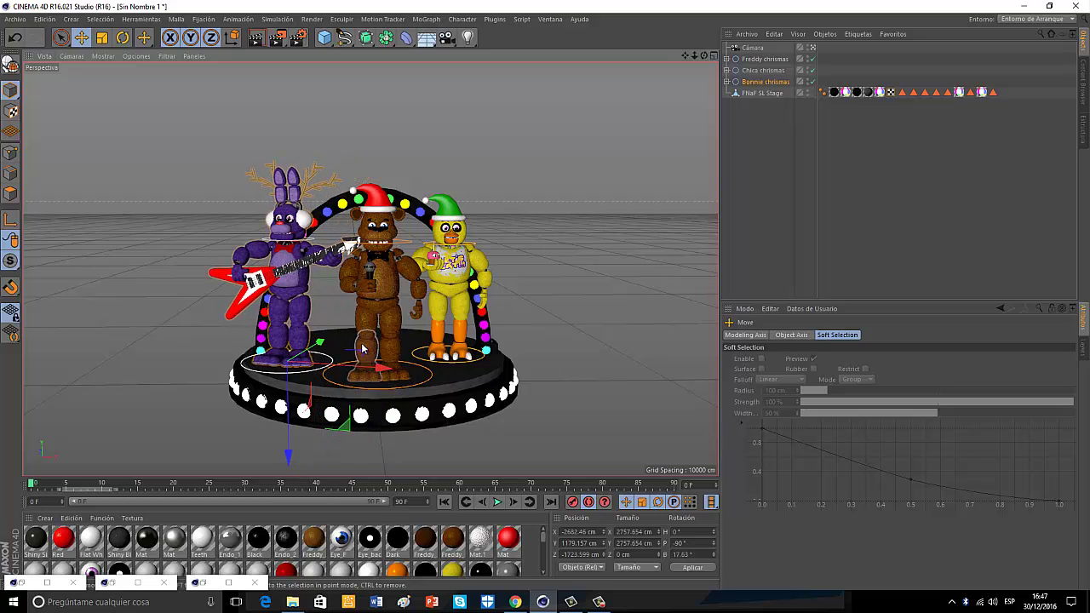
Step: Rotate the whole Chica character on the stage to a bank of about -16°
left_click(757, 69)
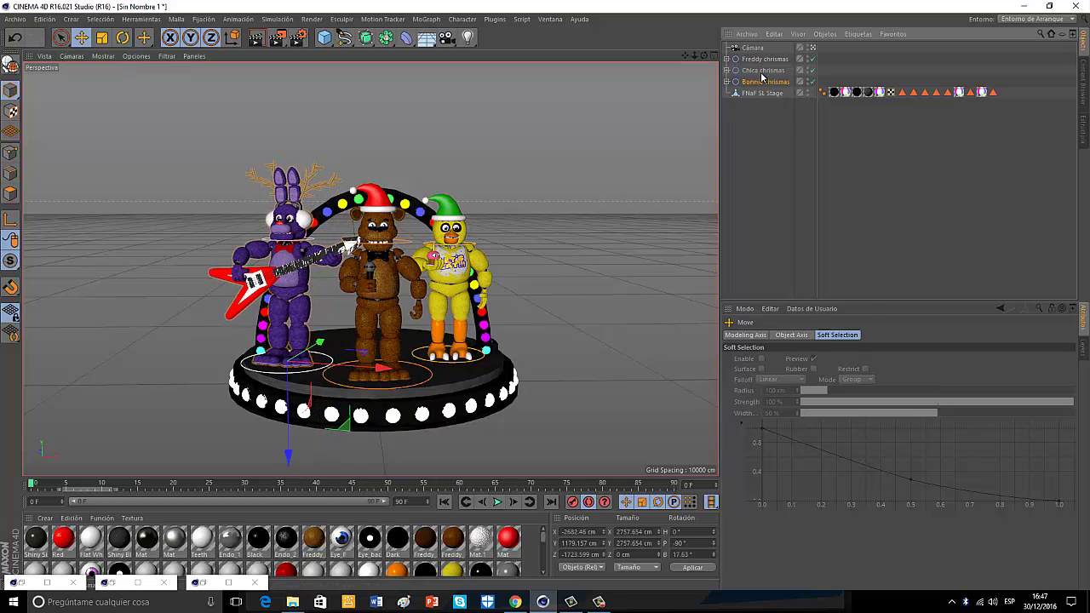
key("r")
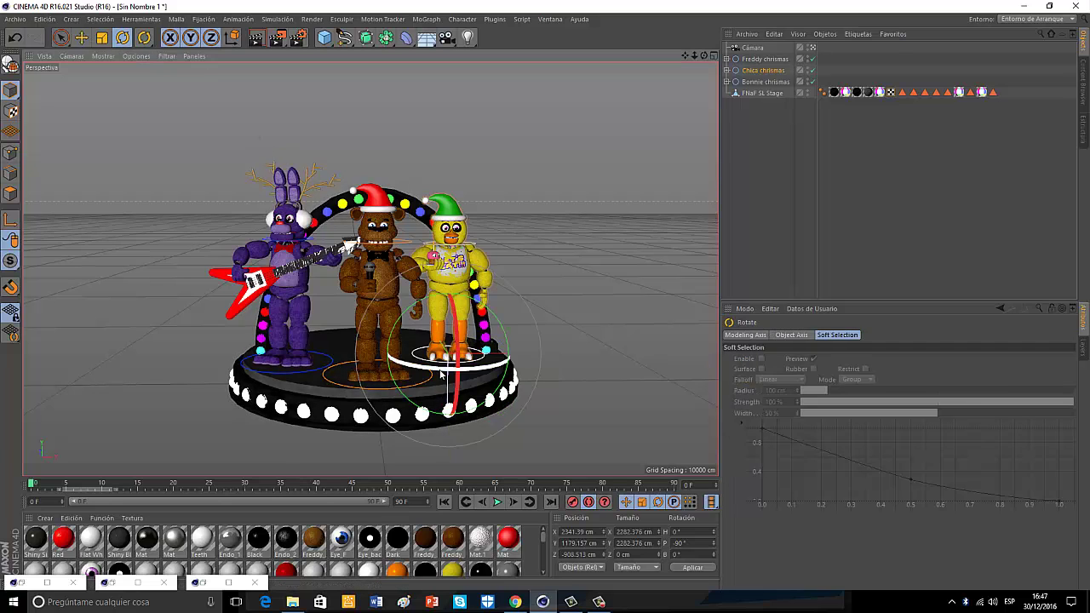
left_click_drag(440, 370, 462, 370)
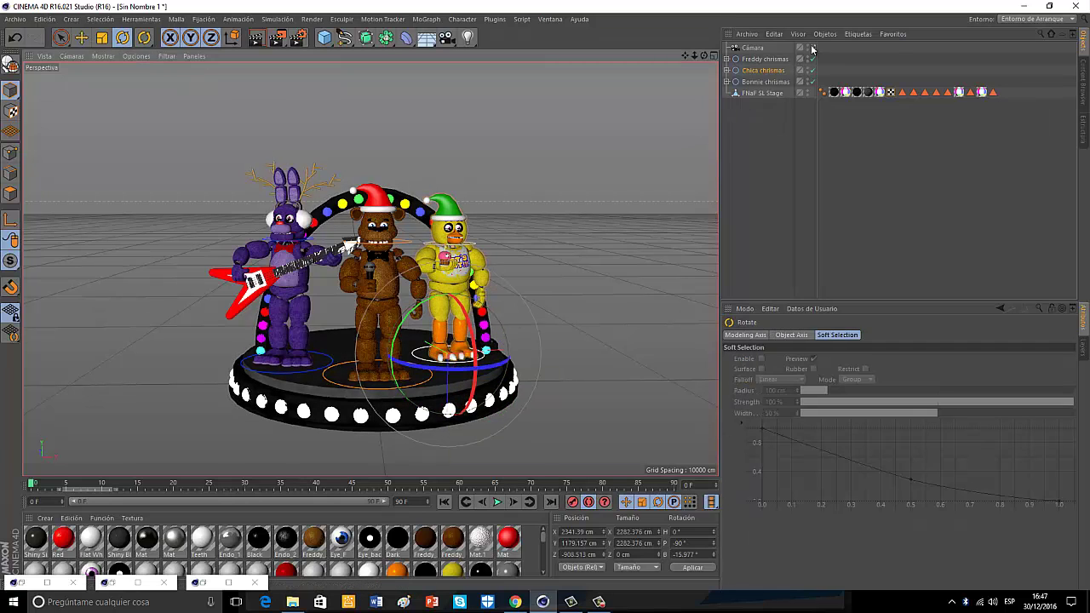
Step: Leave the camera view and adjust both of Chica's lower eyelids with the Move tool
scroll(518, 146, "up", 8)
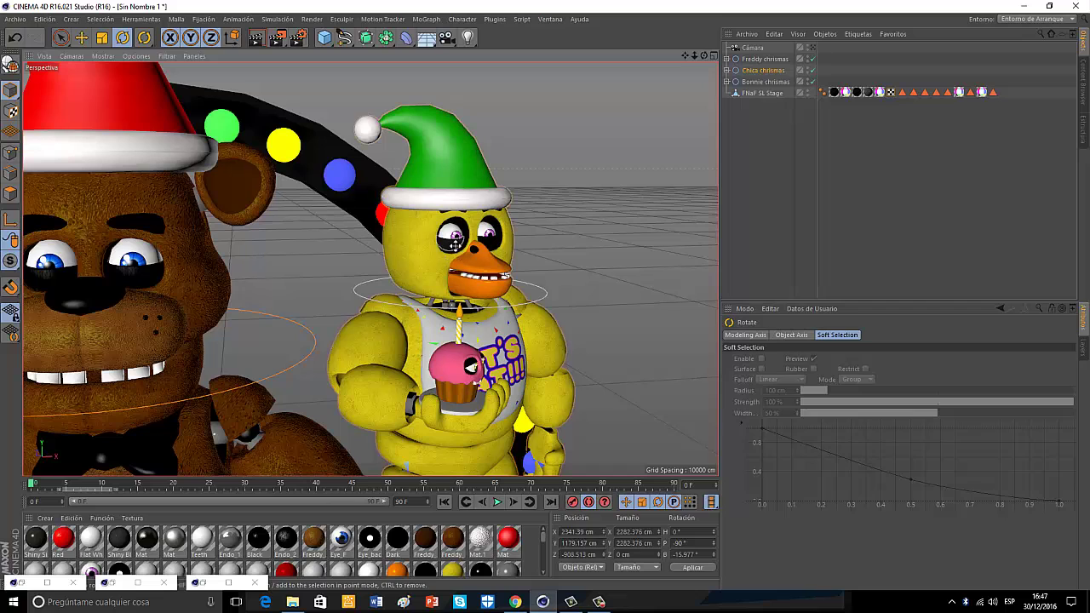
left_click(455, 245)
left_click(81, 38)
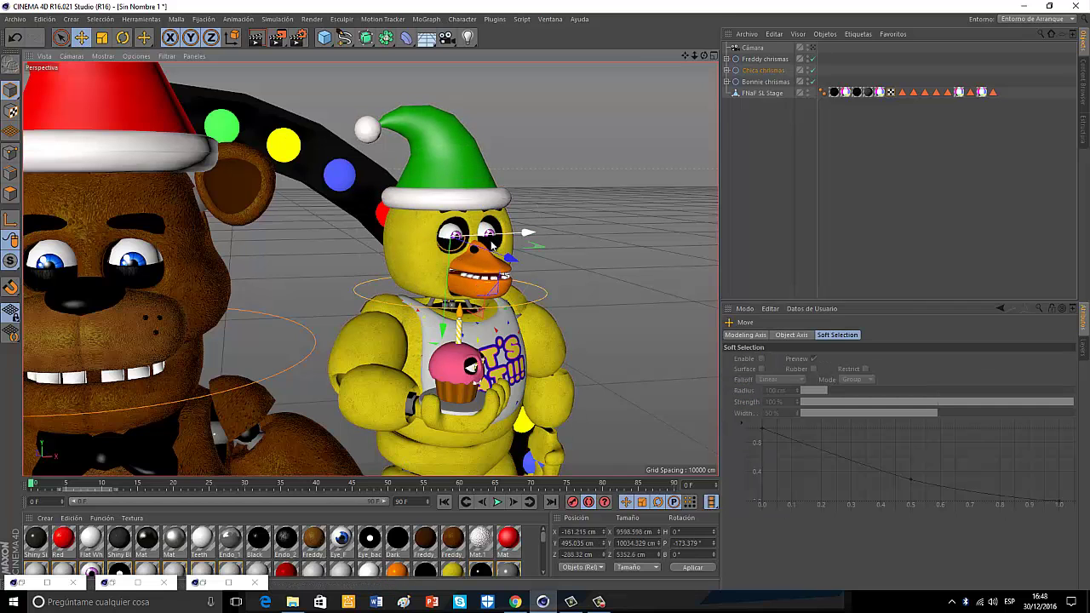
left_click(492, 245)
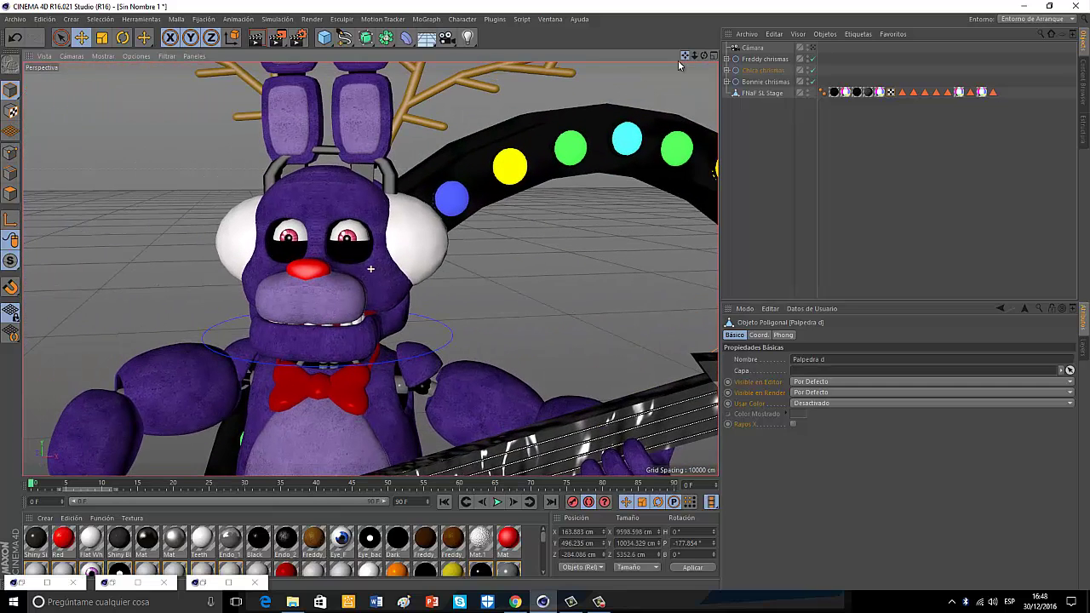
Step: Move both of Bonnie's lower eyelids to adjust his gaze, and return to the scene camera view
left_click(272, 252)
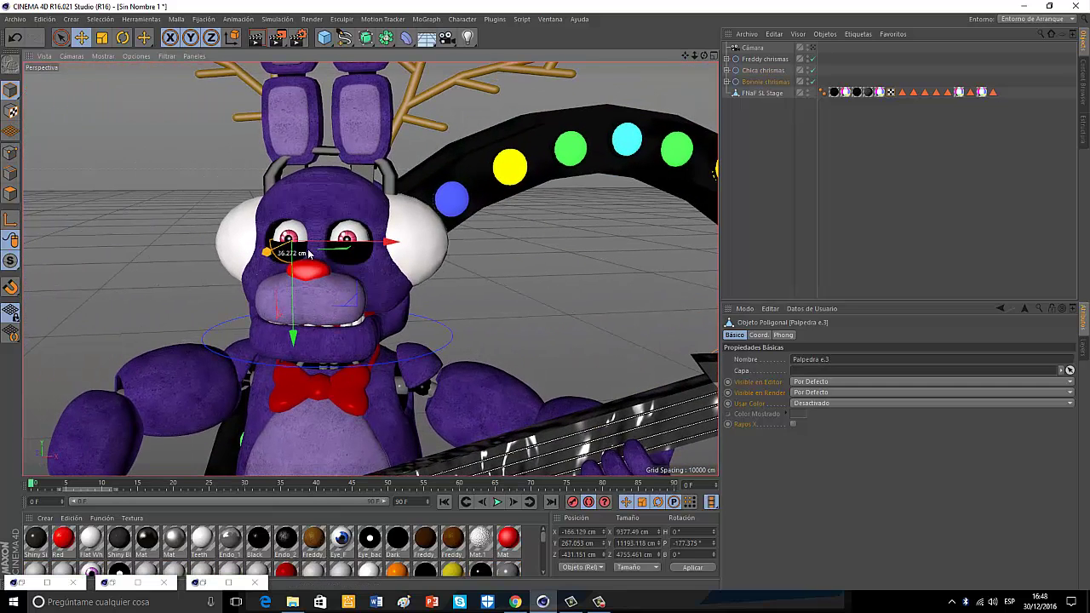
left_click(335, 247)
left_click_drag(335, 247, 334, 252)
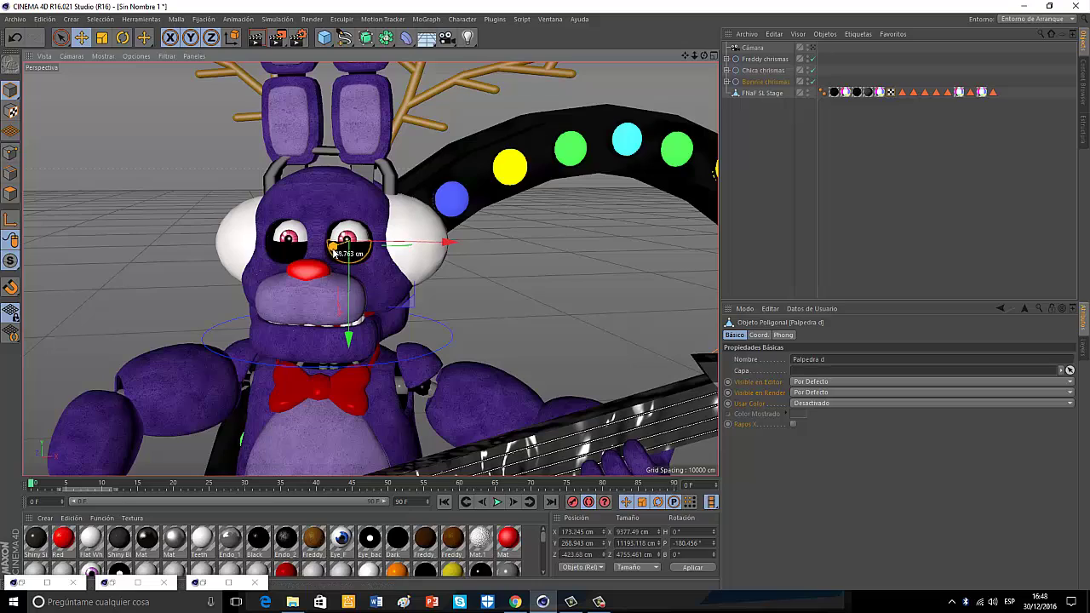
scroll(545, 304, "down", 10)
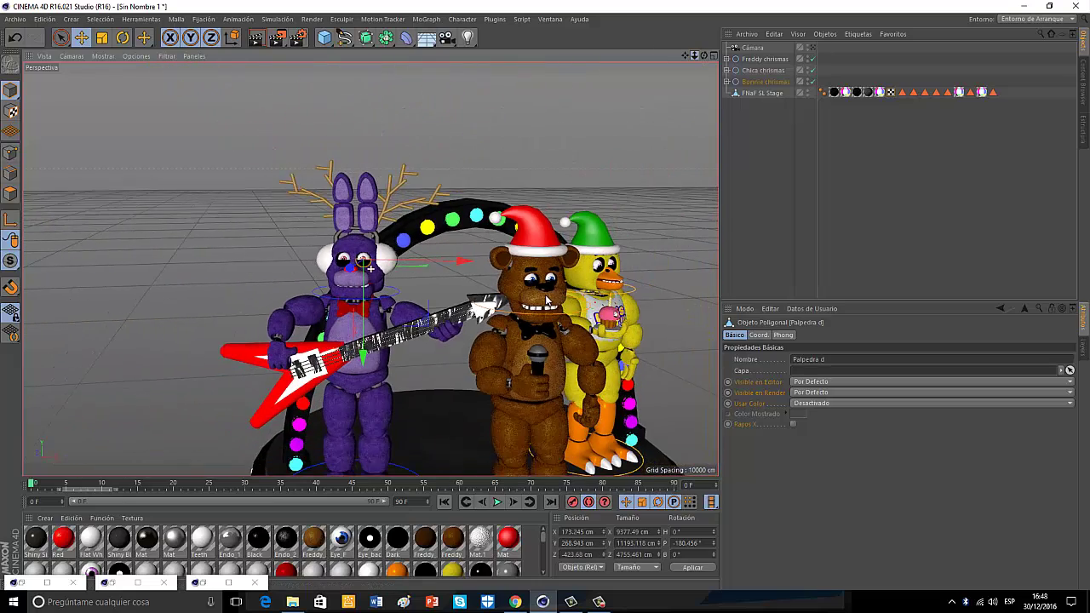
left_click(812, 48)
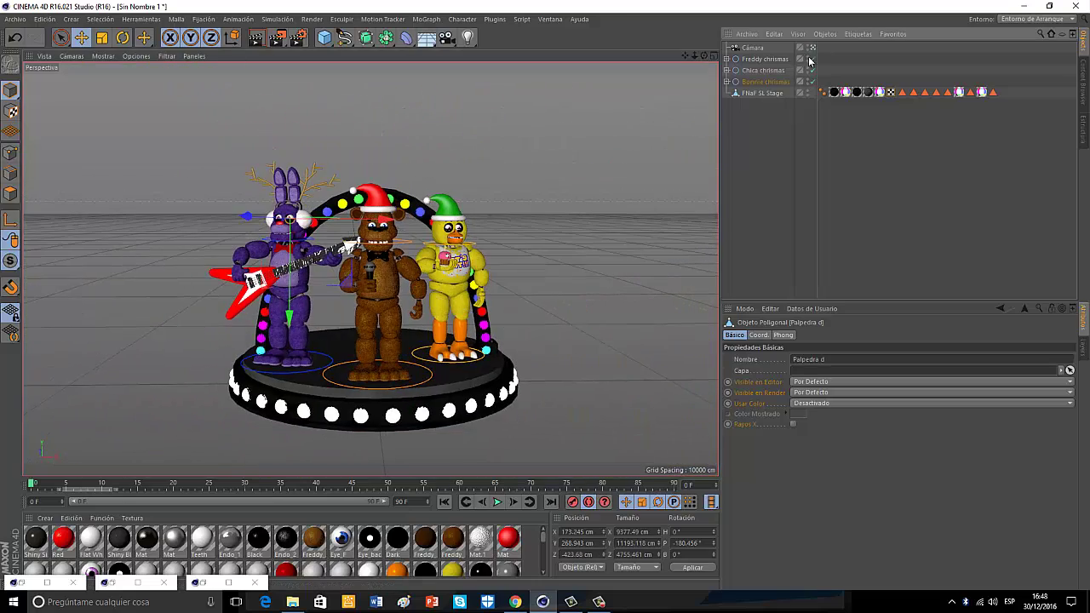
Step: Animate Bonnie's torso turning with rotation keys up to frame 60, reaching a heading of 30.4° there
left_click(319, 292)
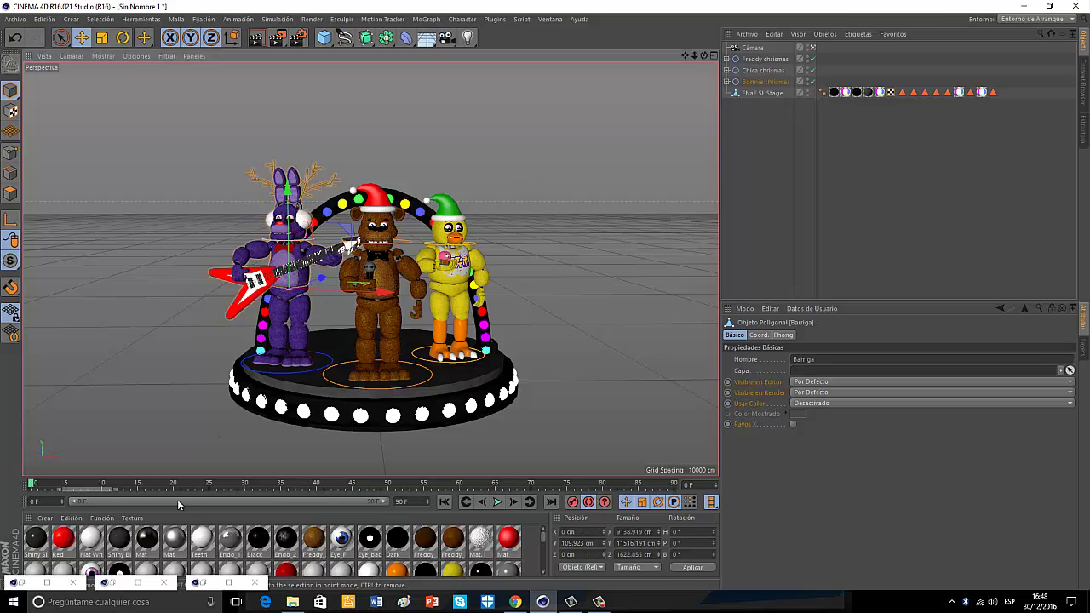
left_click(137, 486)
key("r")
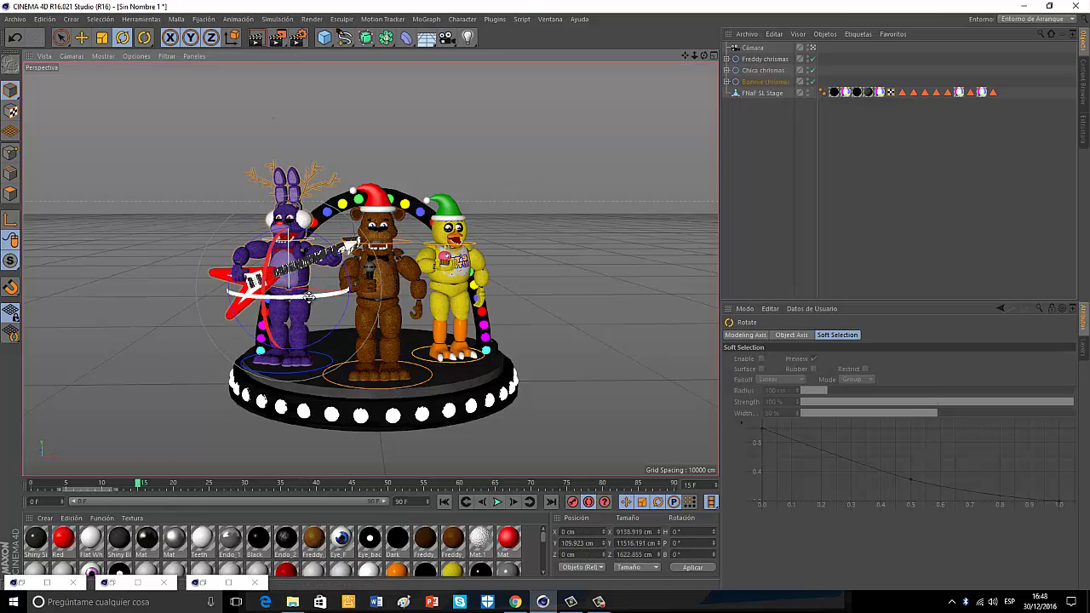
left_click_drag(309, 298, 360, 298)
left_click(282, 486)
left_click(460, 486)
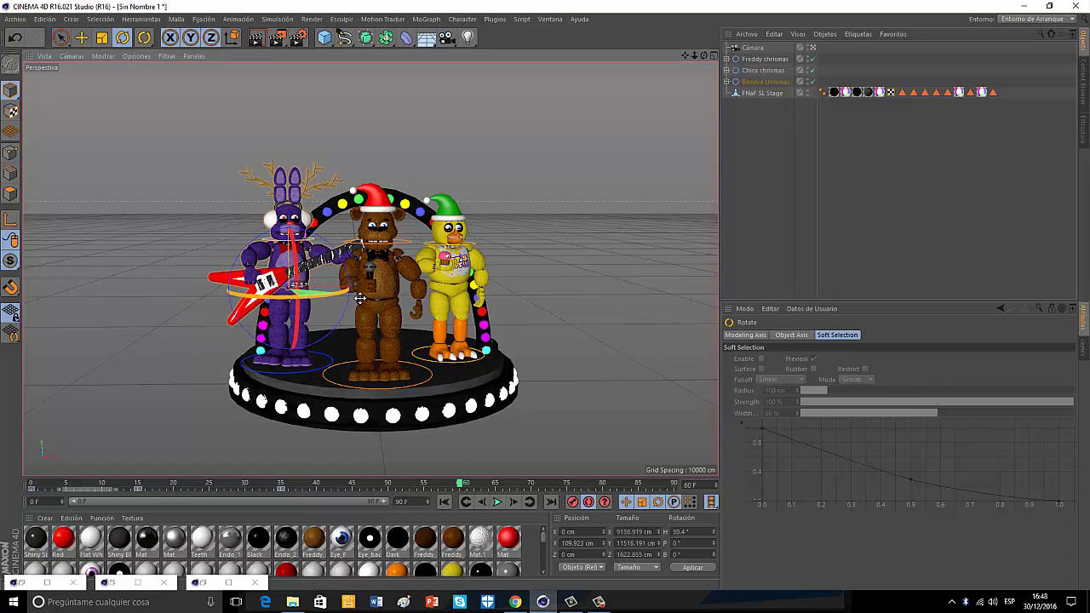
Step: Turn Bonnie's torso to a heading of 16.8° at frame 90, and play the animation from the start
left_click(601, 486)
mouse_move(349, 298)
left_mouse_down()
mouse_move(257, 306)
mouse_move(340, 292)
left_mouse_up()
left_click(673, 485)
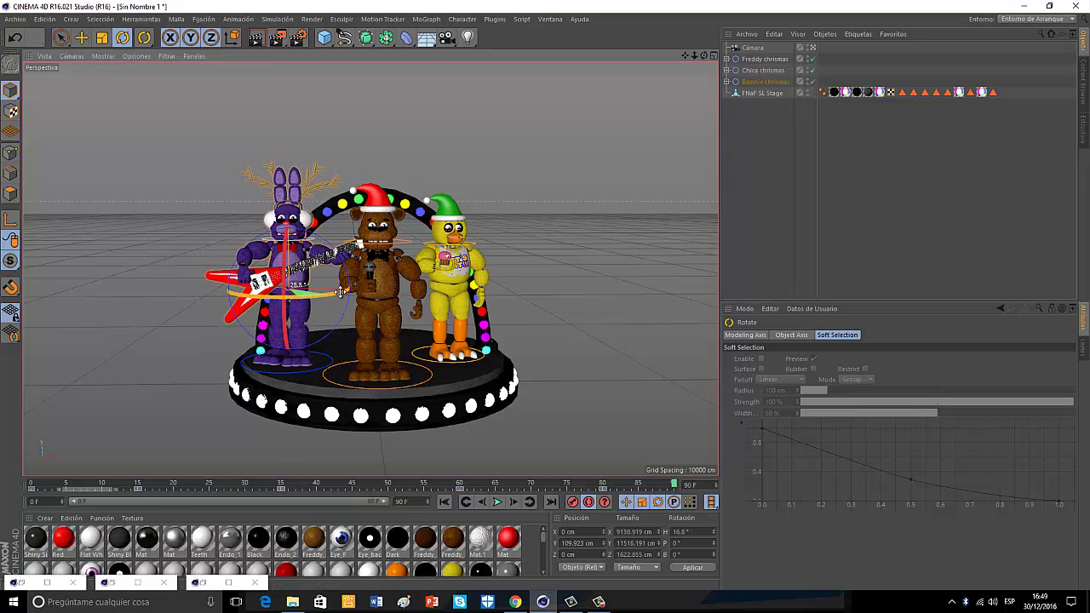
left_click(32, 485)
left_click(497, 503)
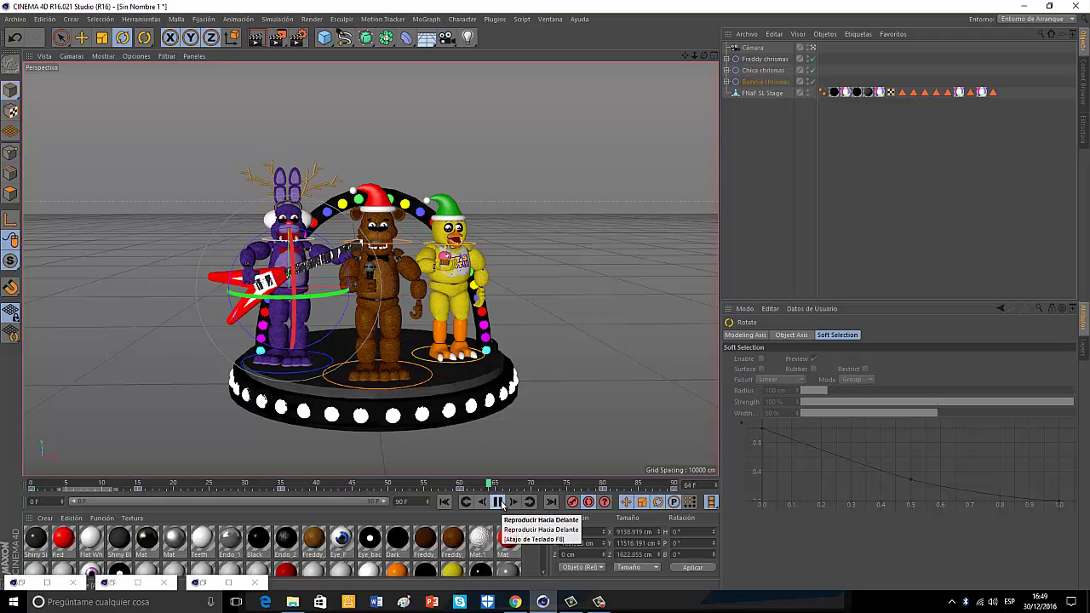
Step: Rotate Chica's torso to a heading of -37.6° at frame 30 and turn it back at frame 45
left_click(464, 277)
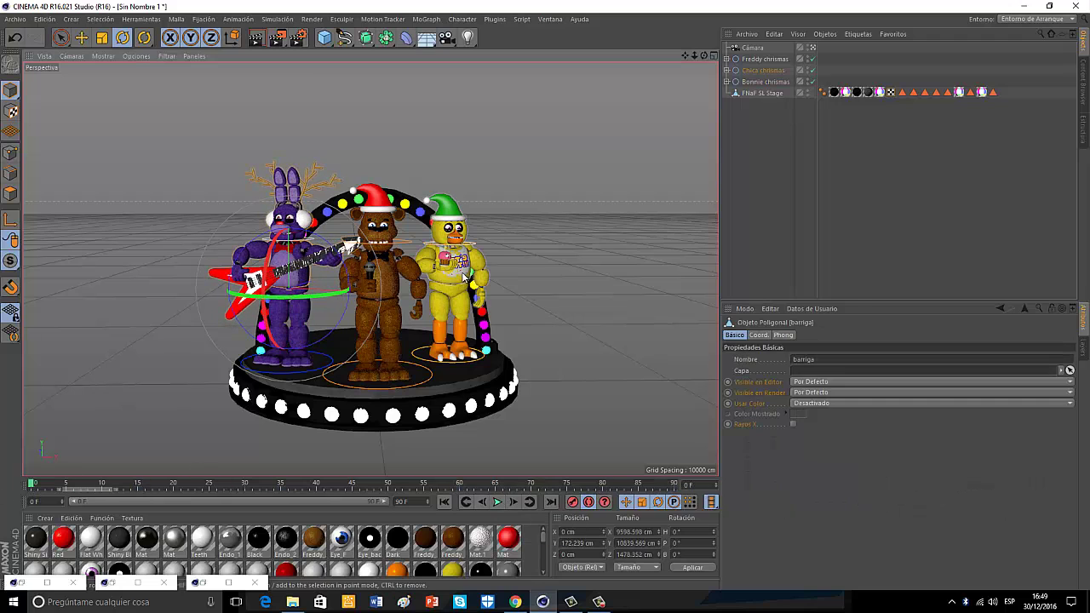
left_click(247, 483)
left_click_drag(455, 292, 397, 314)
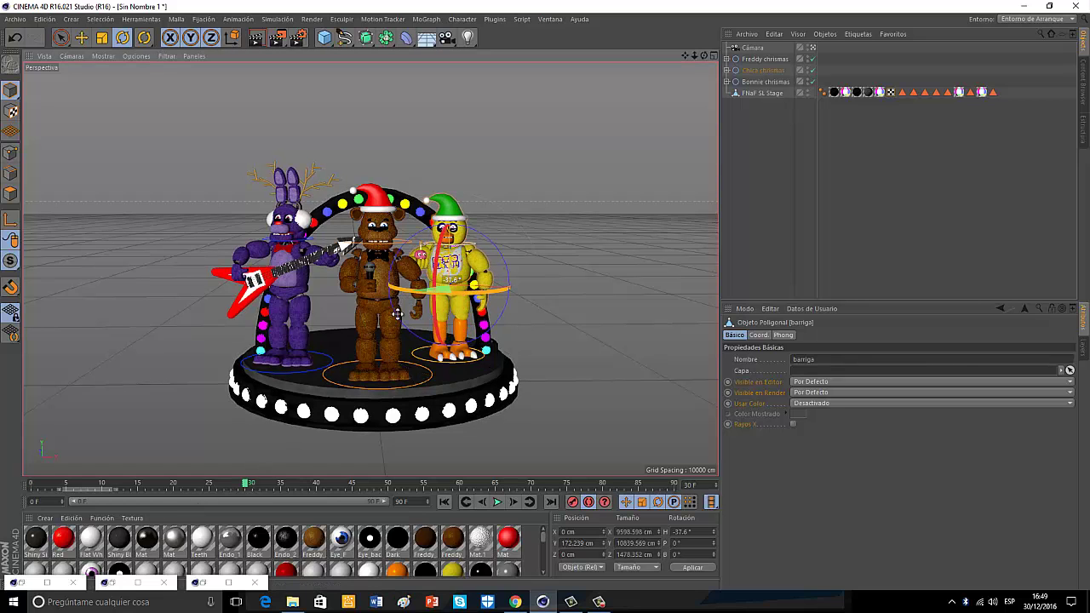
left_click(352, 483)
left_click_drag(498, 290, 511, 284)
Step: Set the lowered starting pose of Chica's free arm at frame 40
left_click(481, 265)
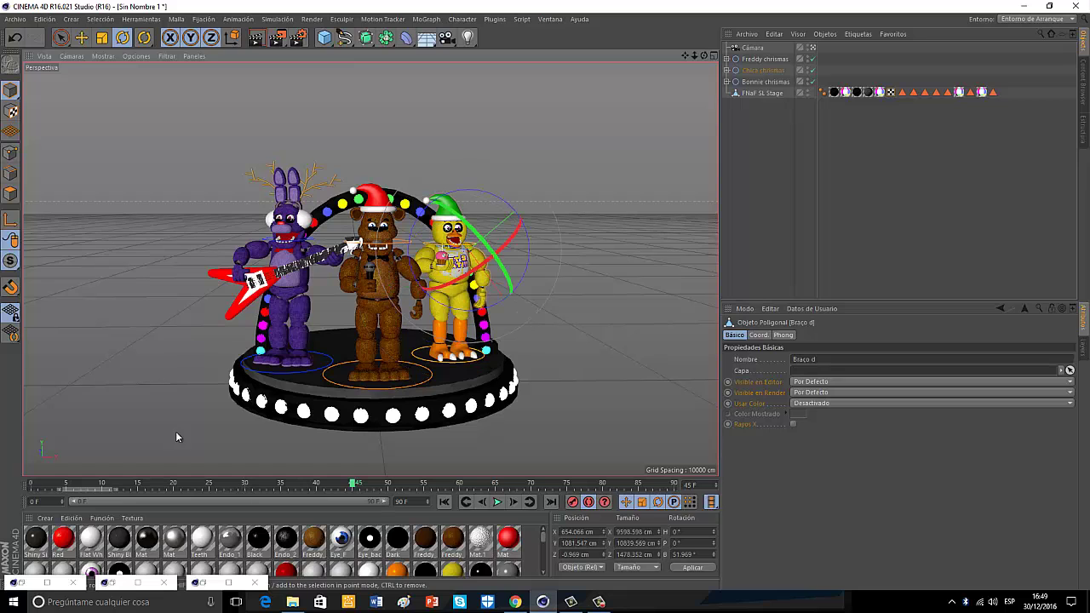
left_click(314, 483)
left_click_drag(477, 293, 481, 298)
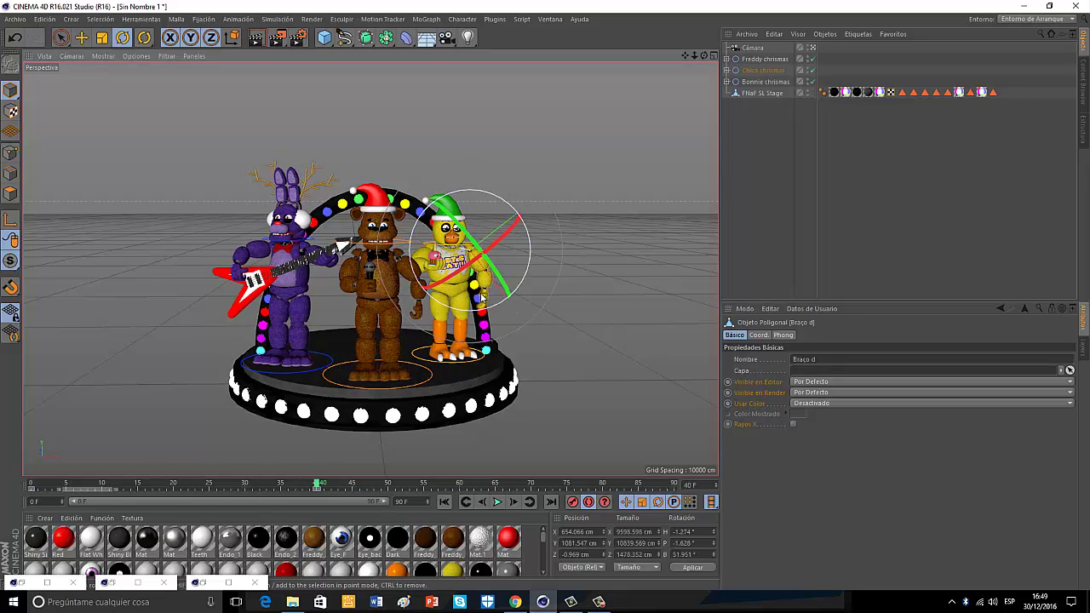
left_click(481, 298)
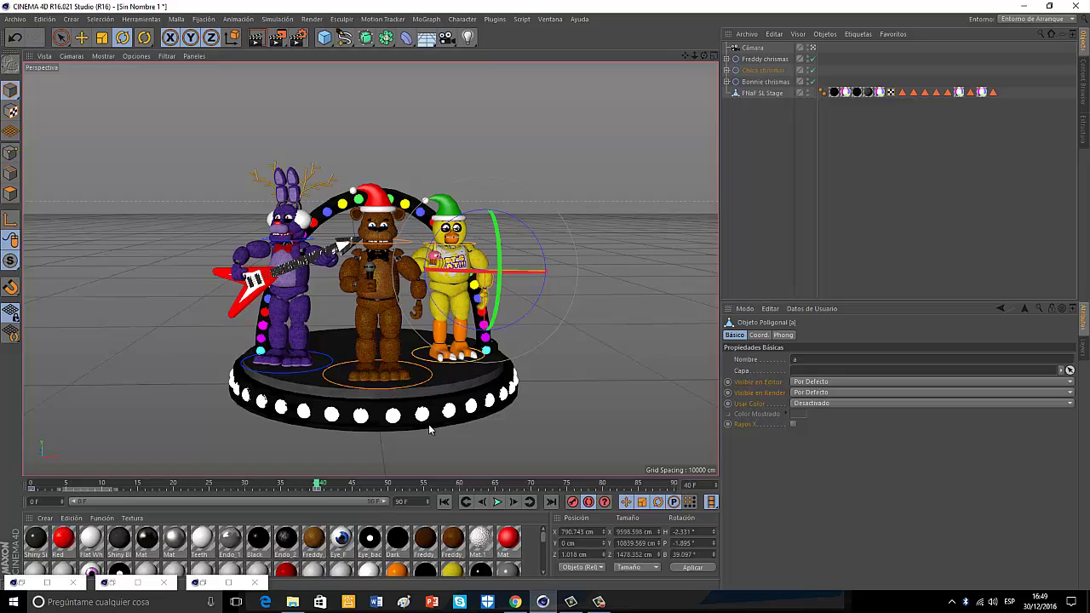
Step: Raise Chica's free arm at frame 45, rotating it to a heading of about -118°, pitch -48° and bank -77°
left_click(351, 483)
left_click(471, 250)
left_click_drag(494, 254, 439, 184)
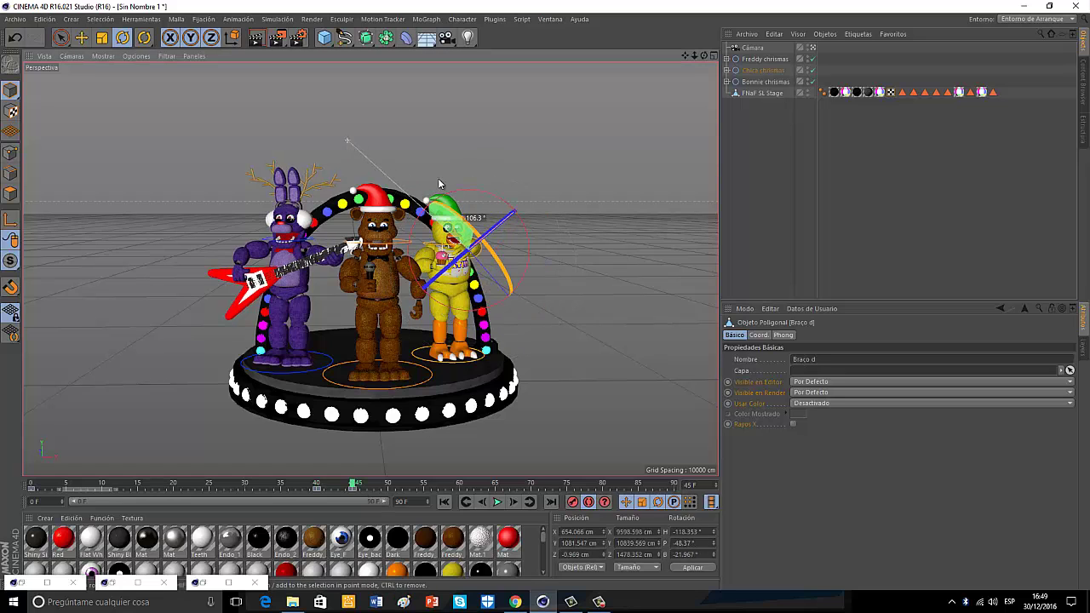
left_click_drag(449, 269, 485, 239)
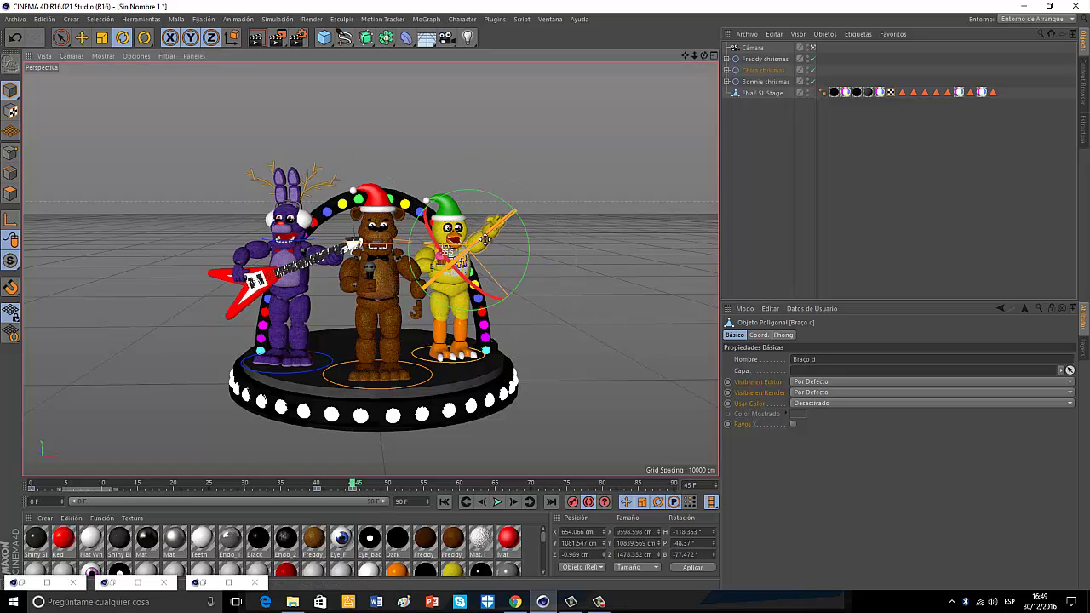
Step: Review the arm motion and lower Chica's arm at frame 70 to a heading of about 49°, pitch -21° and bank 81°
left_click(34, 484)
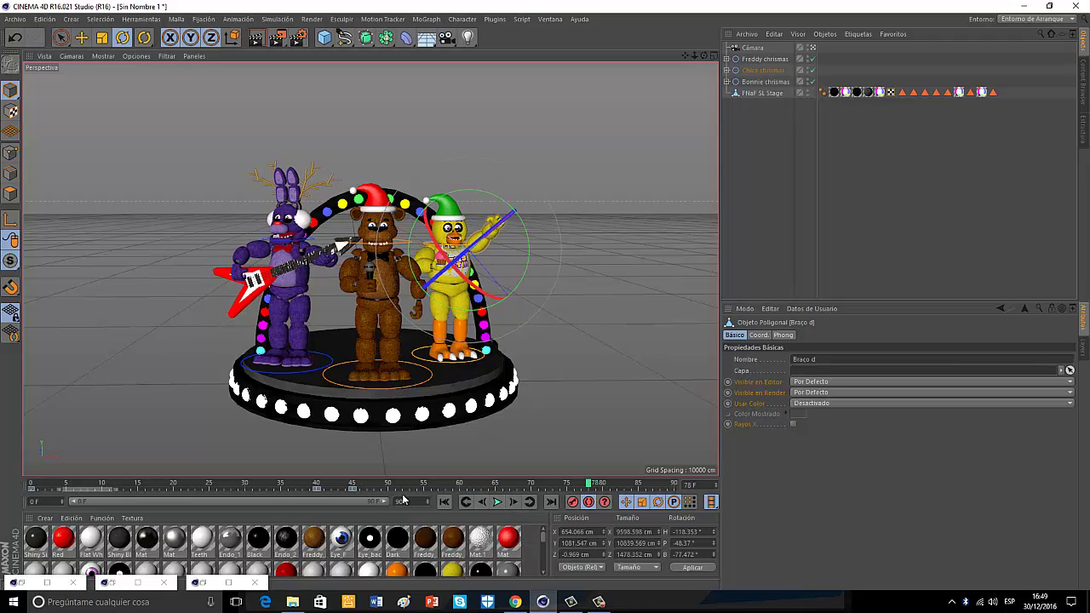
left_click(531, 485)
left_click_drag(473, 296, 531, 301)
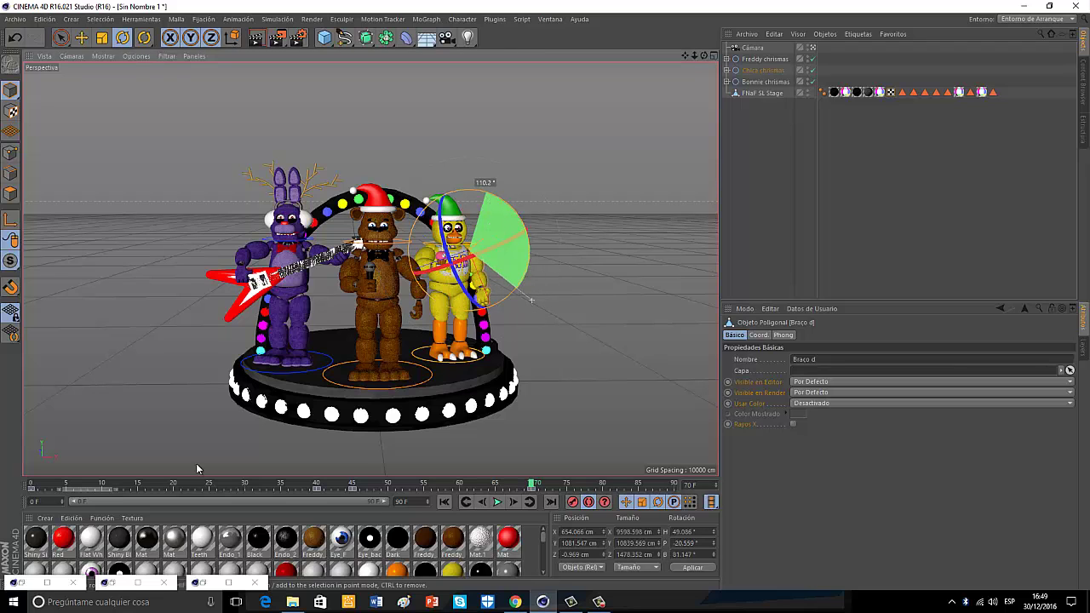
Step: Turn Chica's torso sideways at frame 80 to continue its swaying motion
left_click(461, 273)
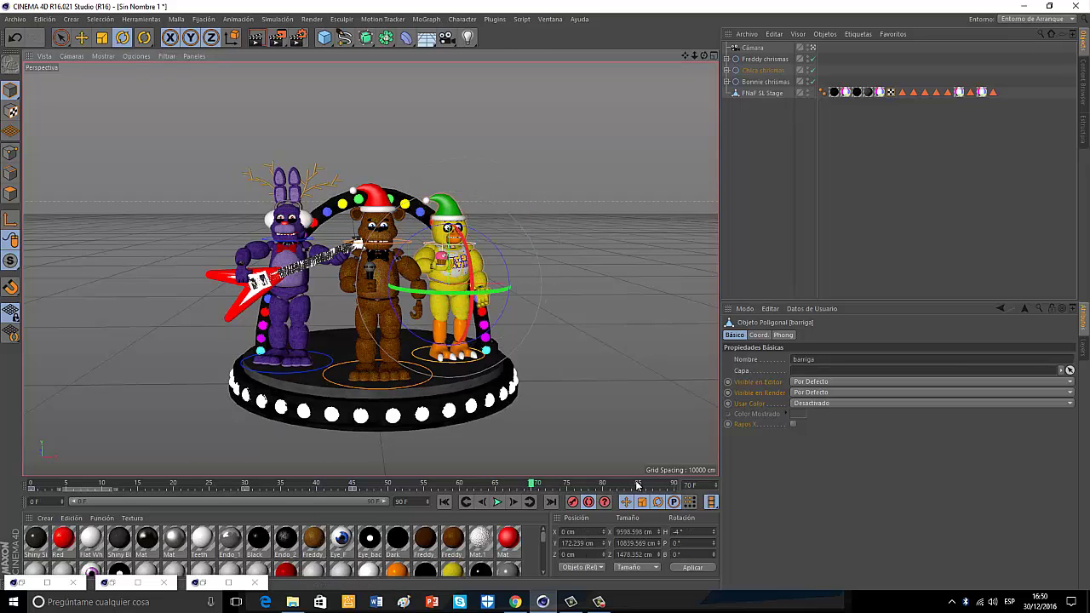
left_click(604, 486)
left_click_drag(477, 292, 409, 298)
Step: Play the animation from frame 0 to check Chica's torso and arm motion, and return to the start
left_click(34, 485)
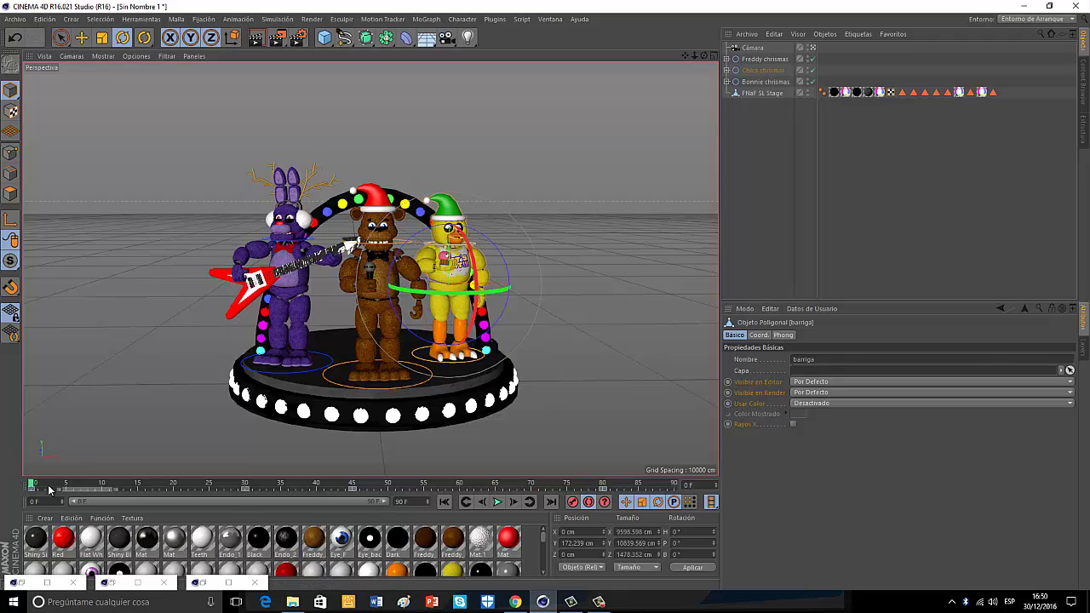
left_click(494, 507)
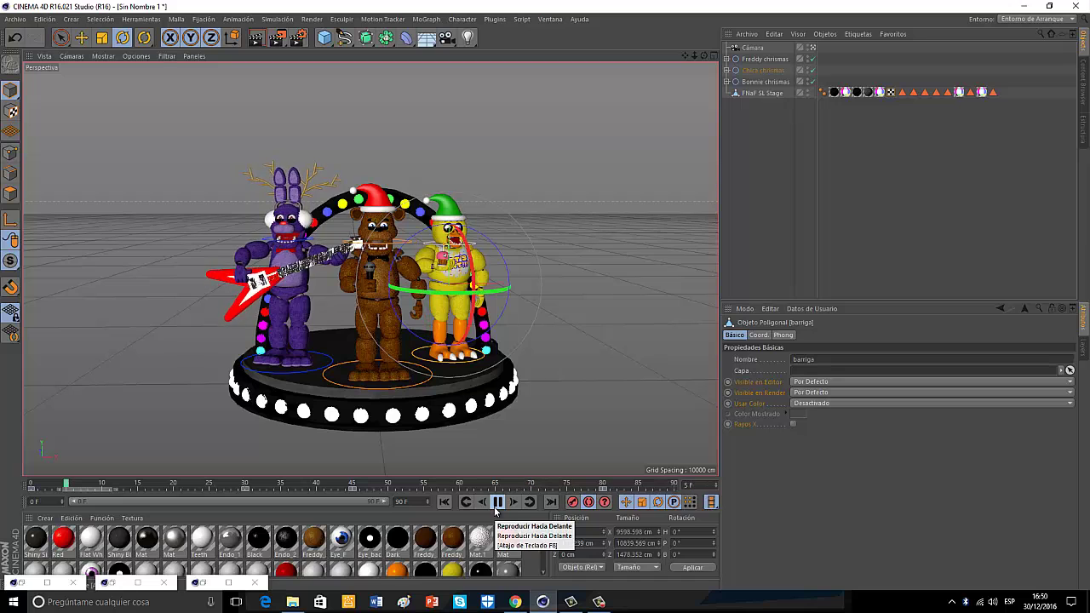
left_click(496, 507)
left_click(33, 486)
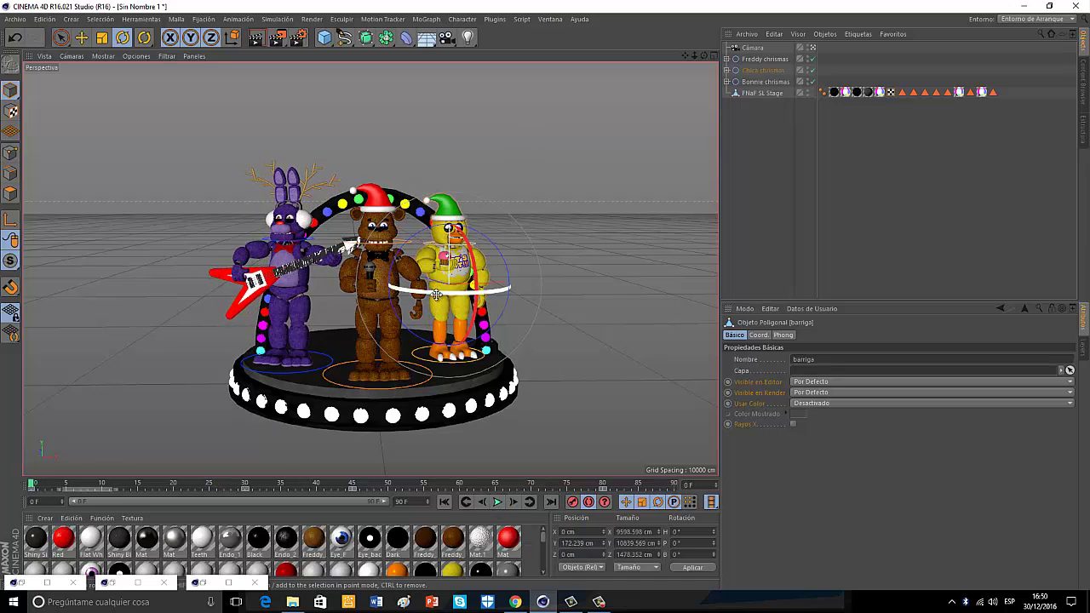
Step: Turn Freddy's torso sideways and raise his free arm at frame 30 to a heading of about -121°, pitch -32° and bank -107°
left_click(379, 285)
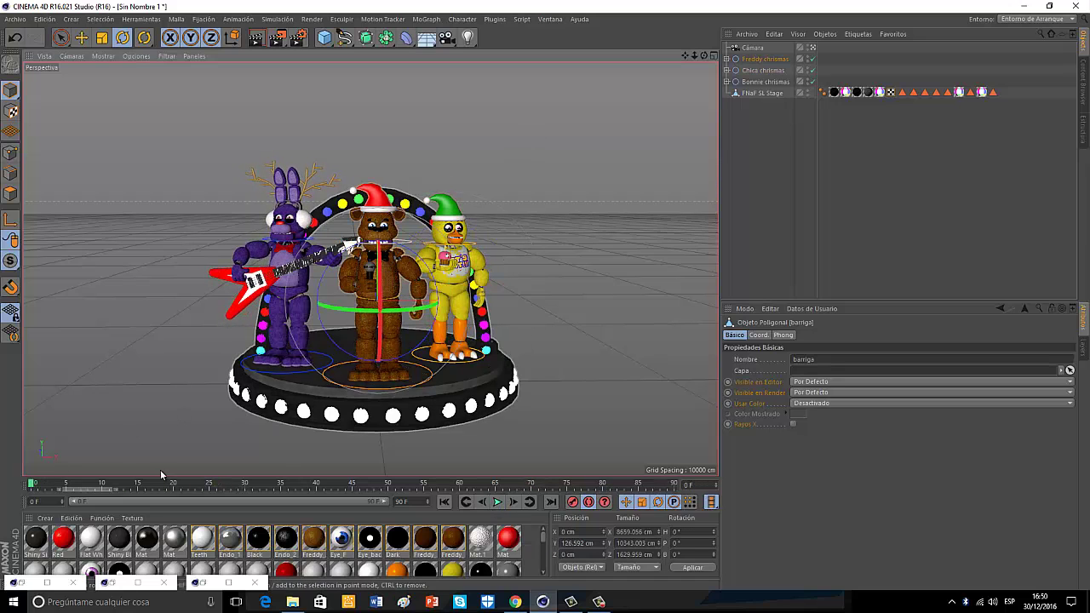
left_click(243, 485)
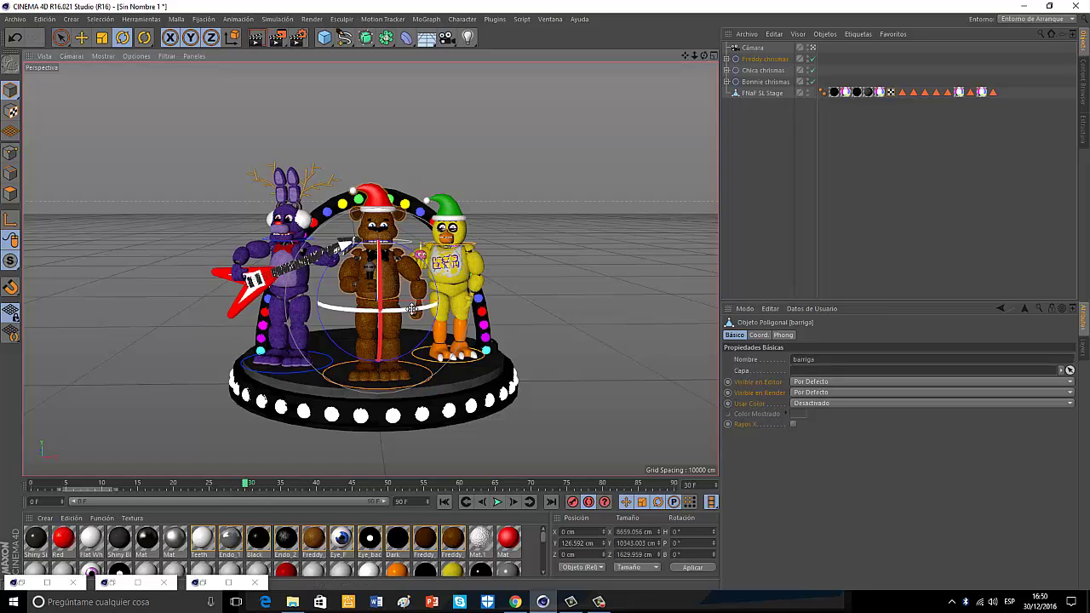
left_click_drag(410, 311, 349, 319)
left_click(378, 260)
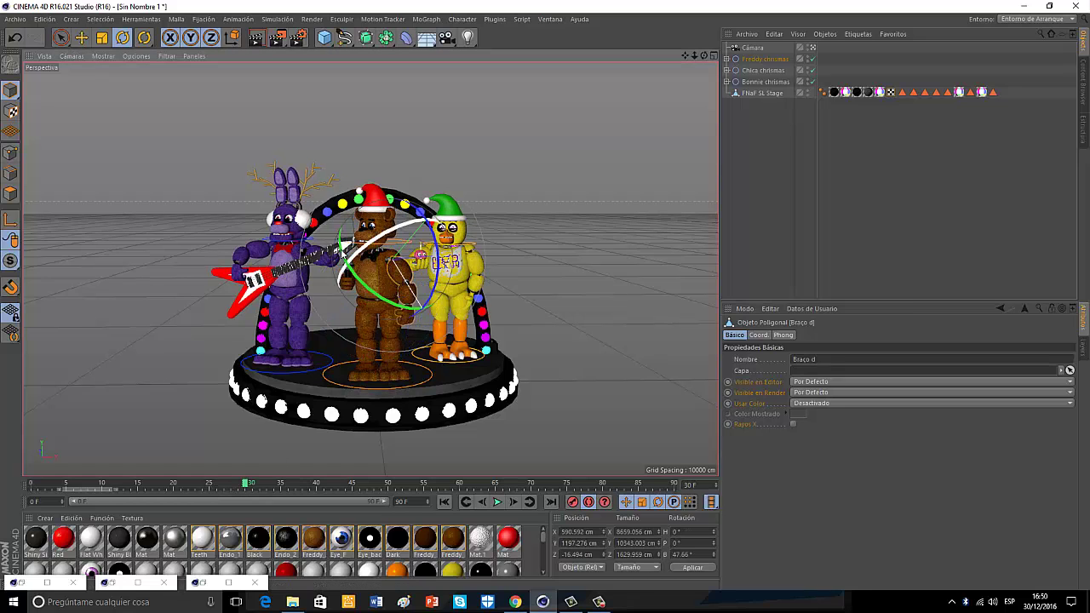
left_click_drag(379, 260, 468, 221)
left_click(498, 502)
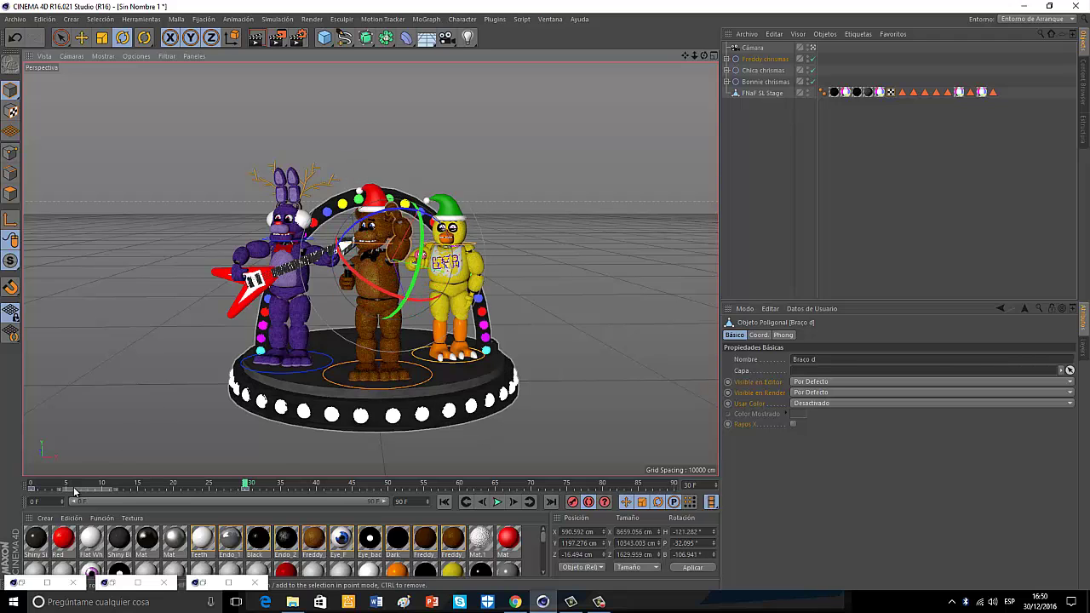
left_click(499, 502)
Step: At frame 55, rotate Freddy's torso to a 32° heading and lower his arm to heading about -46°, pitch -27° and bank 51°
left_click(424, 484)
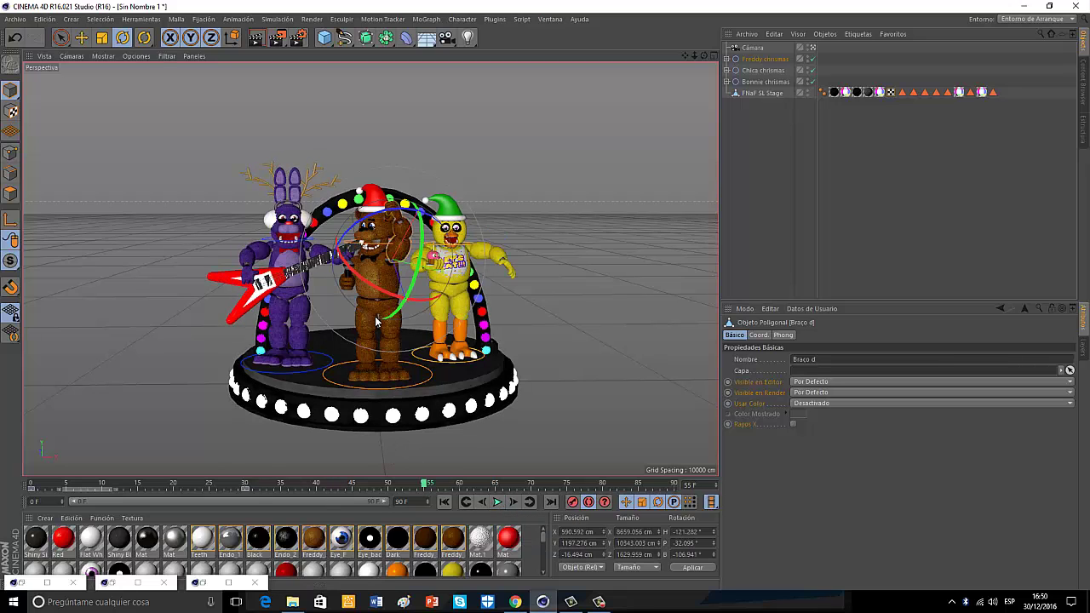
left_click(375, 285)
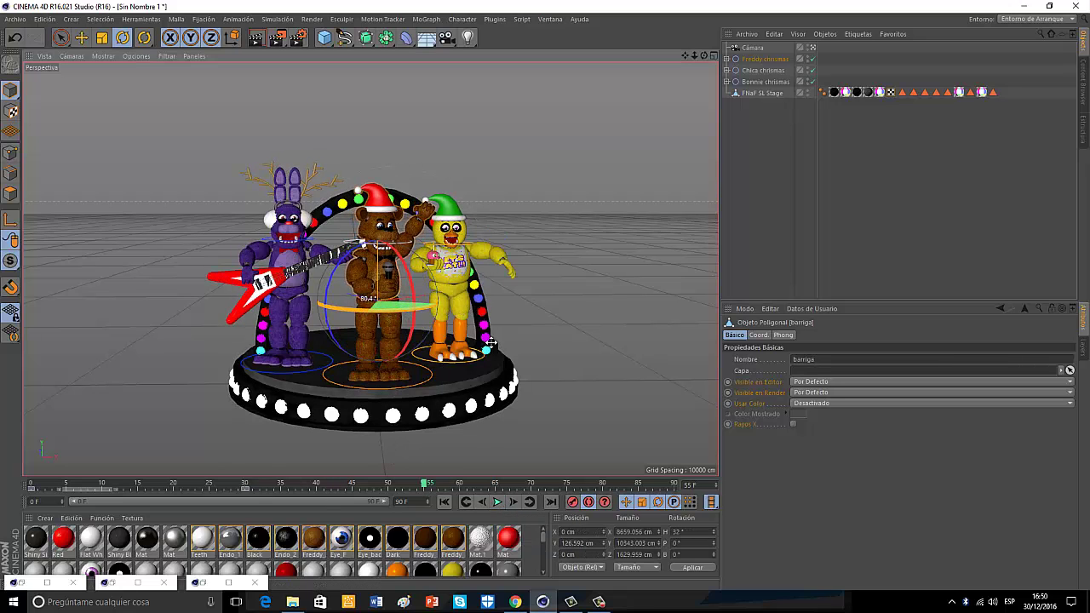
left_click_drag(490, 343, 491, 342)
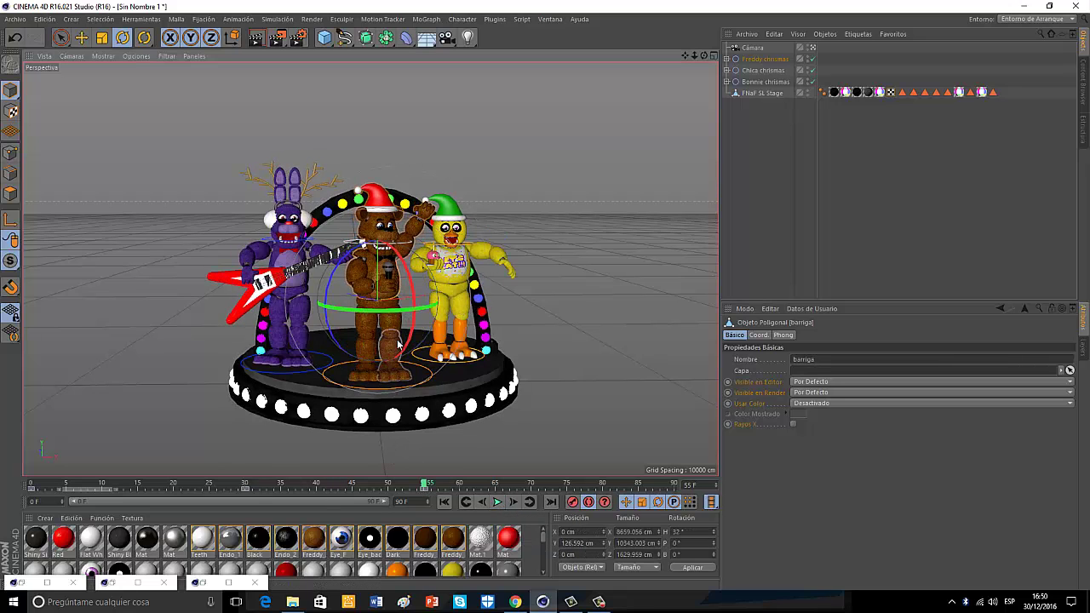
left_click(415, 230)
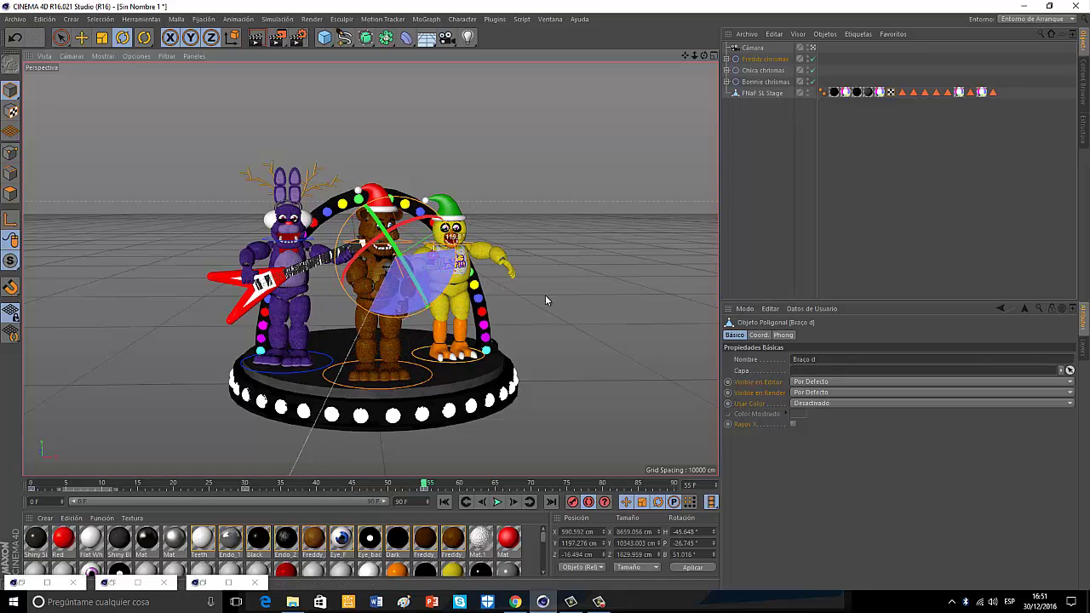
Step: At frame 85, turn Freddy's torso back and raise his arm to a heading of about -127°, pitch -33° and bank -88°
left_click(639, 487)
left_click(381, 300)
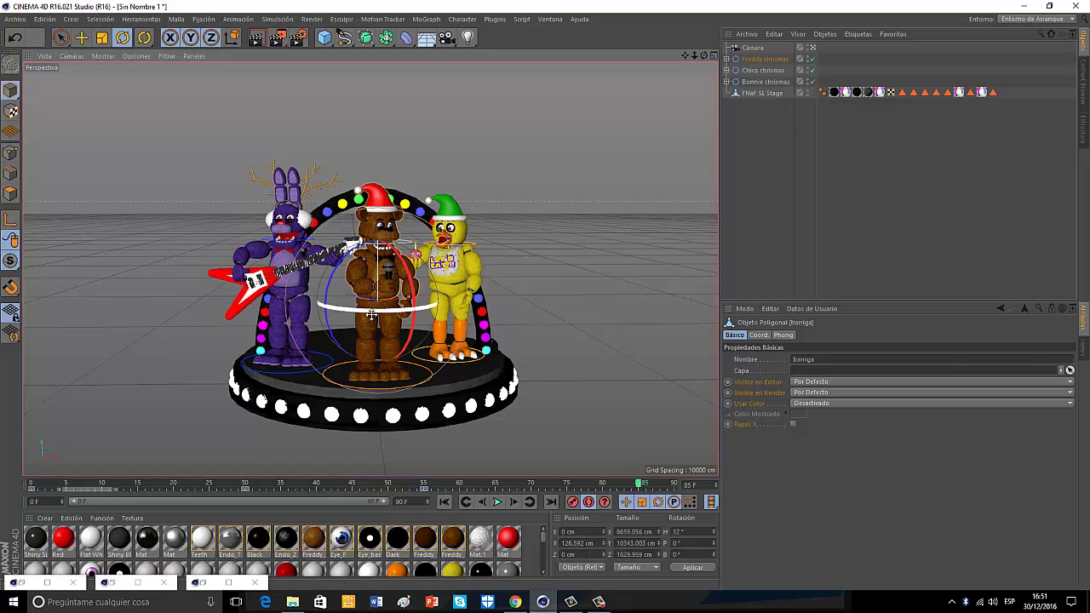
left_click_drag(393, 307, 405, 223)
left_click(362, 277)
left_click_drag(424, 315, 426, 162)
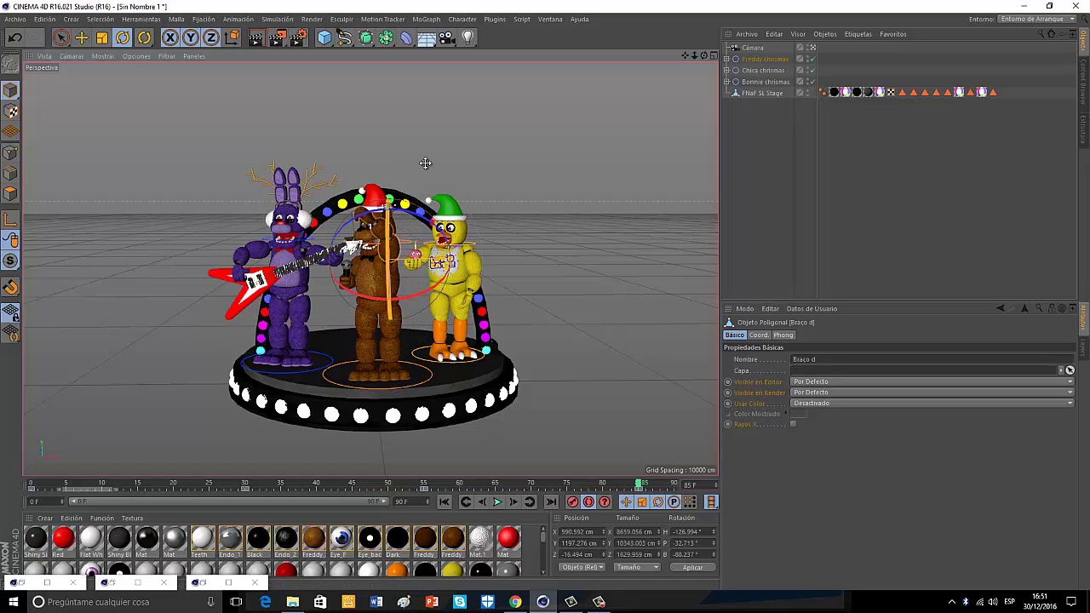
Step: Play the animation from frame 0 to check Freddy's torso and arm motion, and return to the start
left_click(30, 485)
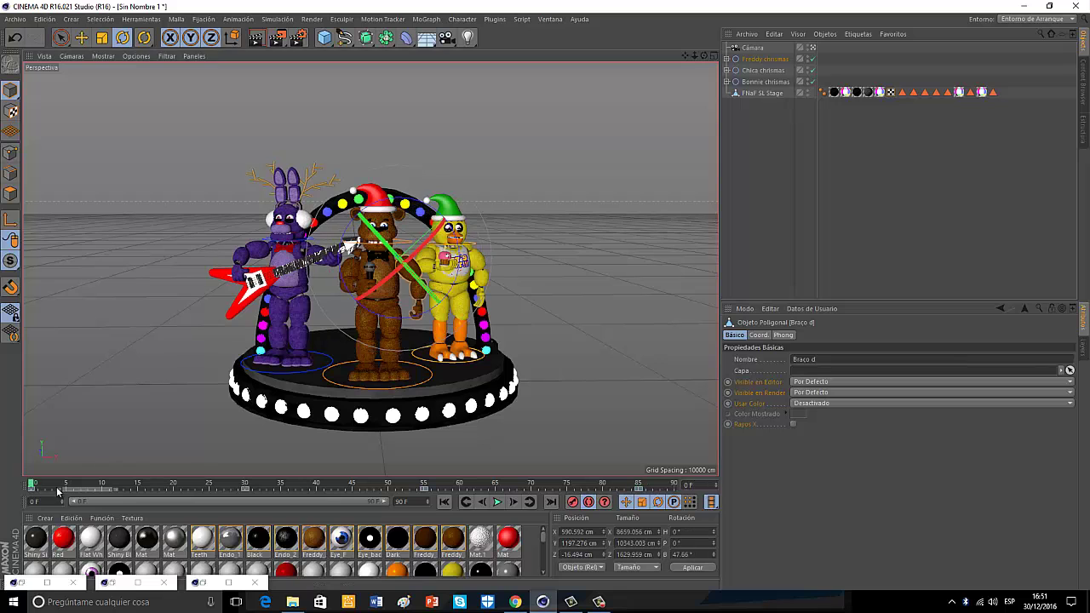
left_click(497, 501)
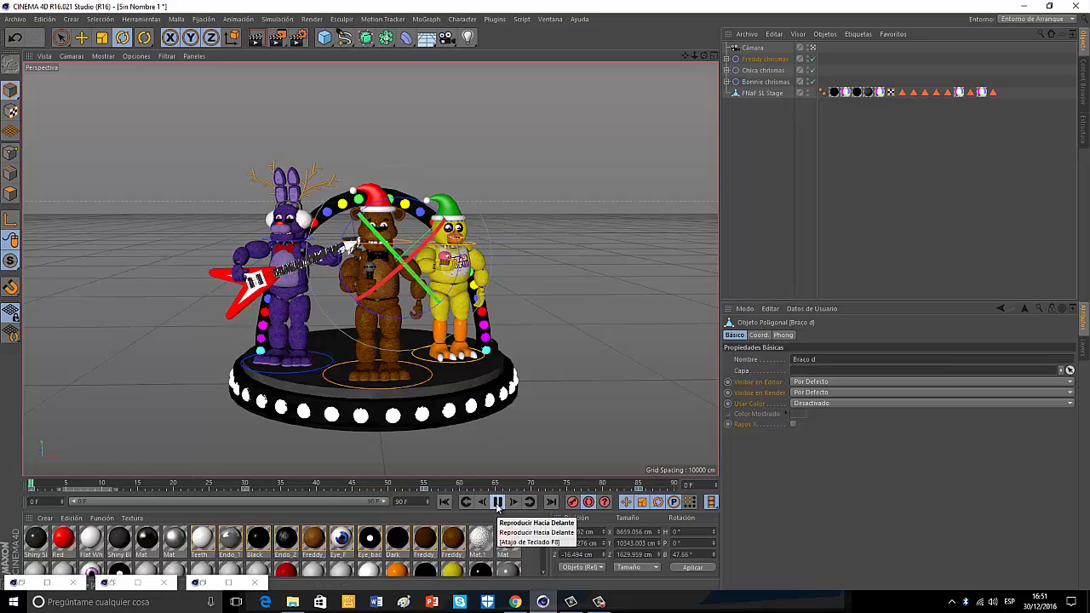
left_click(498, 502)
left_click(32, 484)
left_click(598, 602)
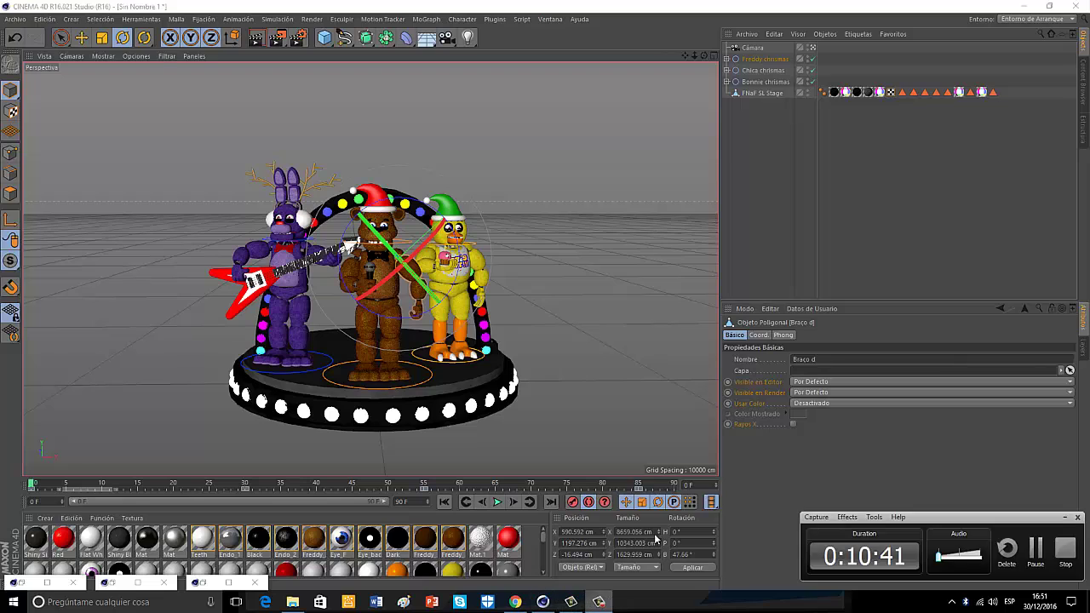
left_click(1035, 551)
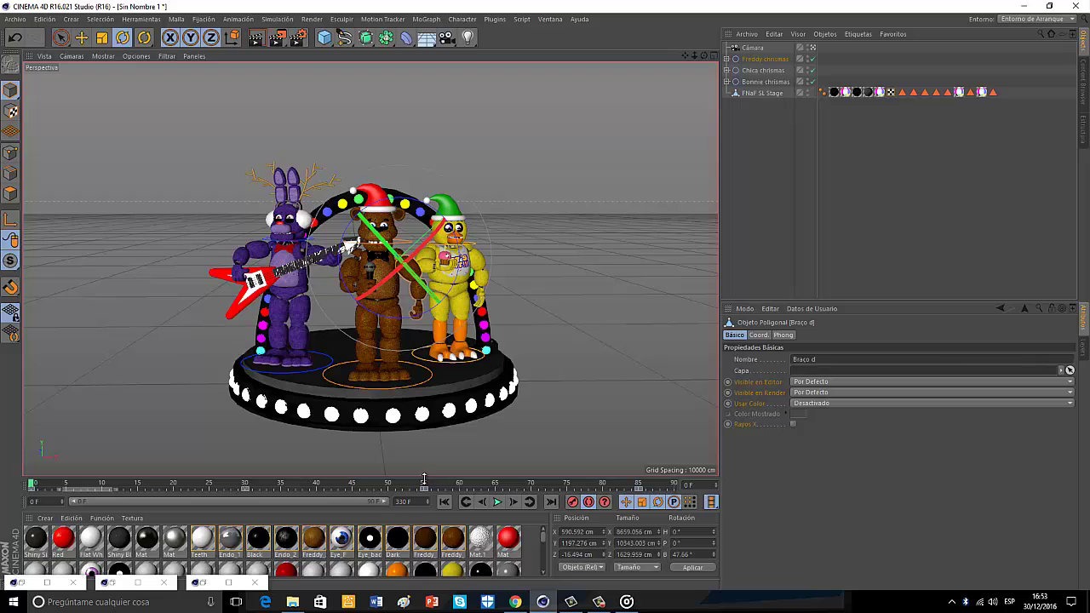
Step: Extend the visible timeline range to frame 212 and copy all of Bonnie's mouth keyframes between frames 0 and 90
left_click_drag(388, 501, 283, 509)
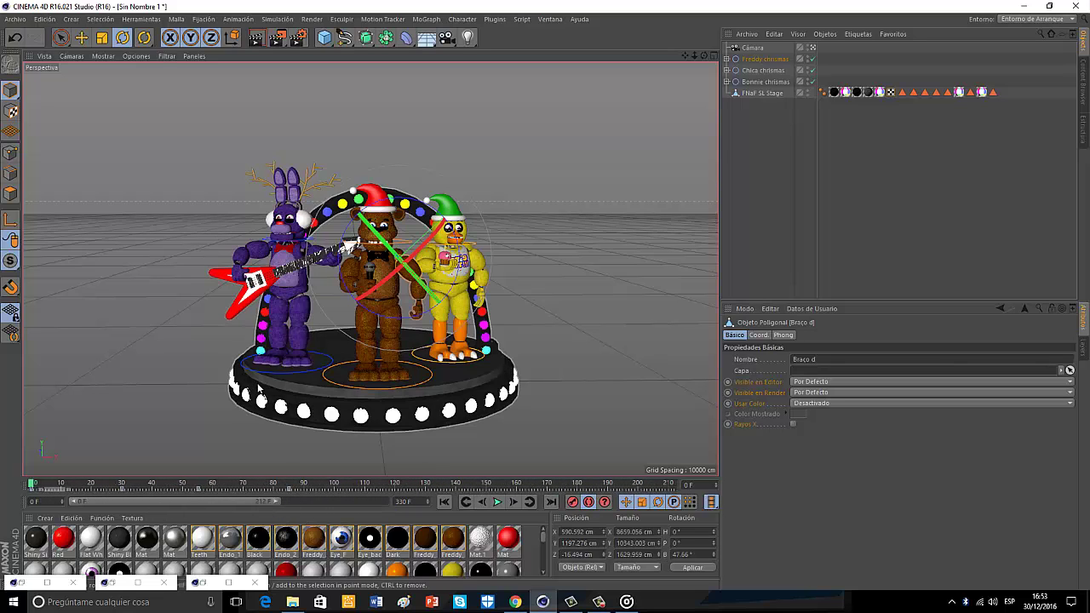
left_click(287, 230)
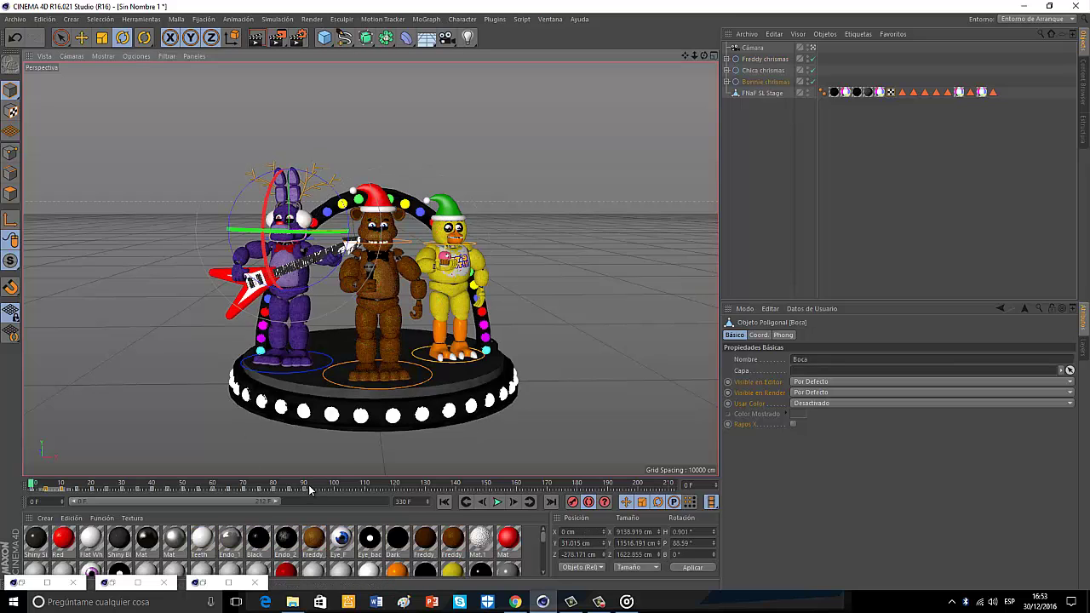
left_click_drag(22, 496, 23, 496)
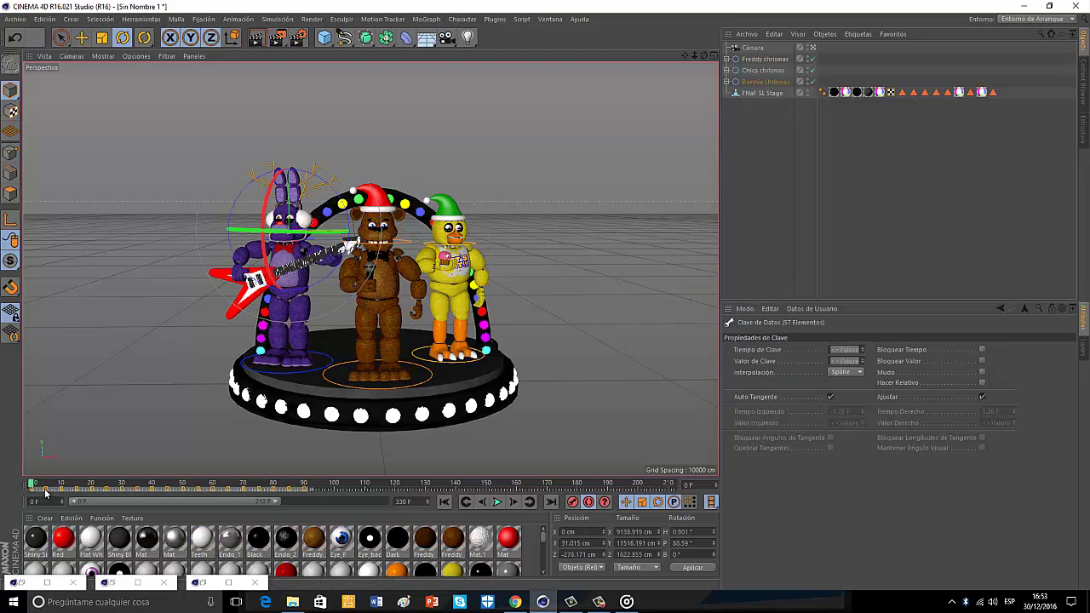
right_click(49, 491)
left_click(47, 473)
Step: Paste Bonnie's copied mouth keyframes at frames 90 and 180
left_click(304, 485)
right_click(303, 484)
left_click(303, 486)
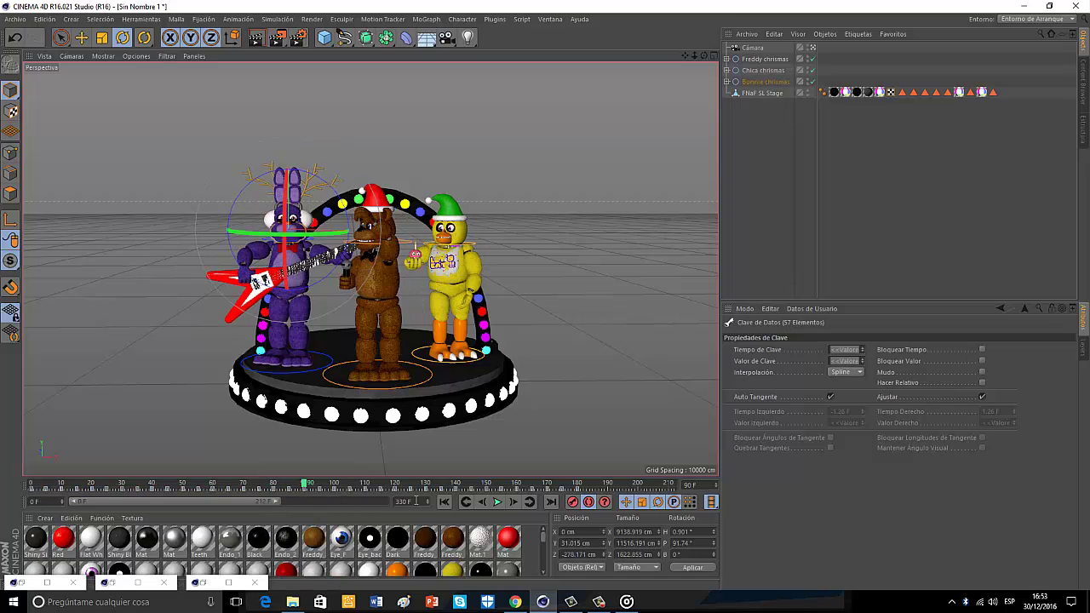
left_click(578, 484)
right_click(578, 485)
left_click(581, 489)
Step: Show the timeline up to frame 330, paste Bonnie's mouth keyframes at frame 270, and shorten the visible range to frame 234
left_click_drag(276, 500, 383, 501)
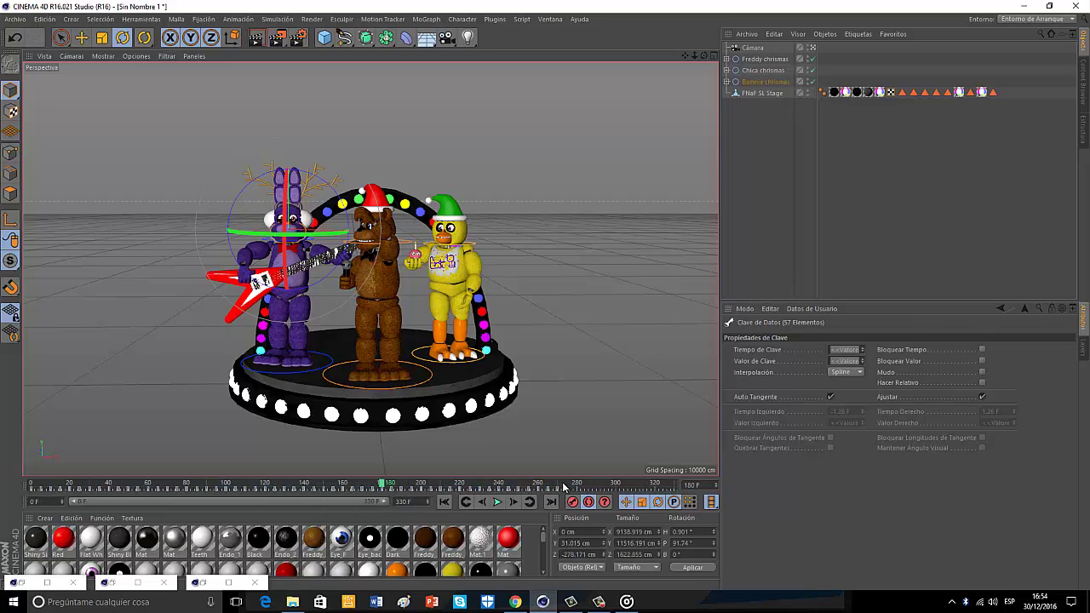
left_click(558, 485)
right_click(559, 485)
left_click(557, 486)
left_click_drag(374, 502, 294, 502)
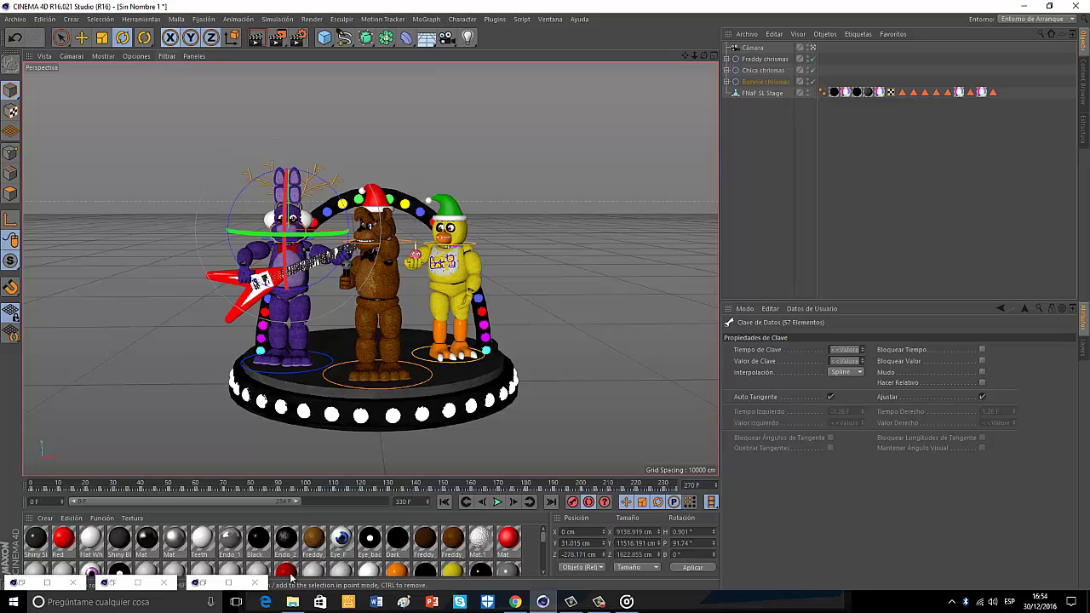
Step: Play the animation from the beginning to check Bonnie's repeated mouth movement
left_click(33, 485)
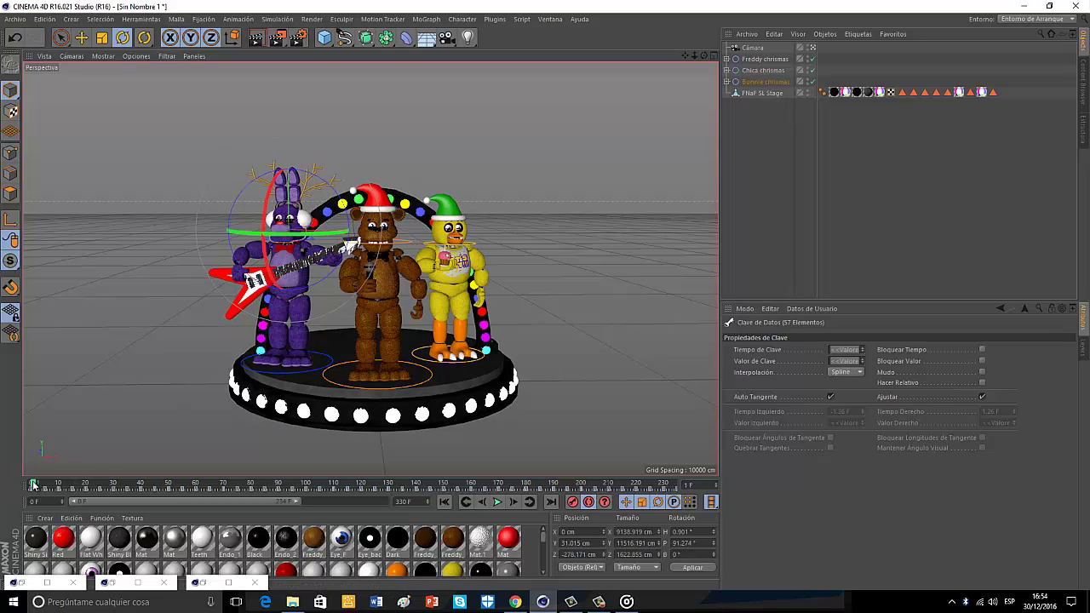
left_click(558, 376)
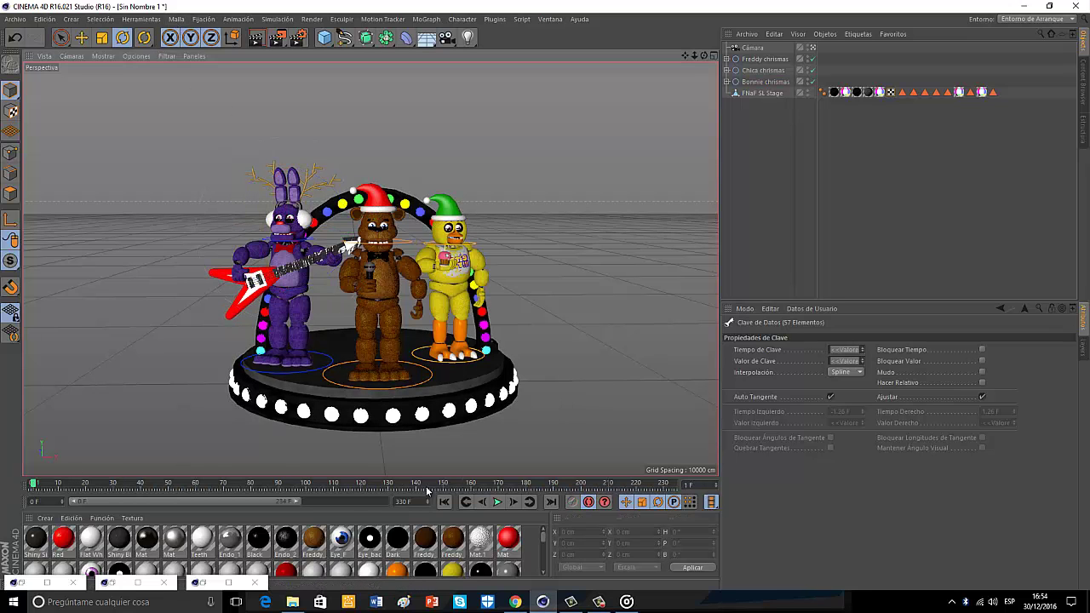
left_click(499, 501)
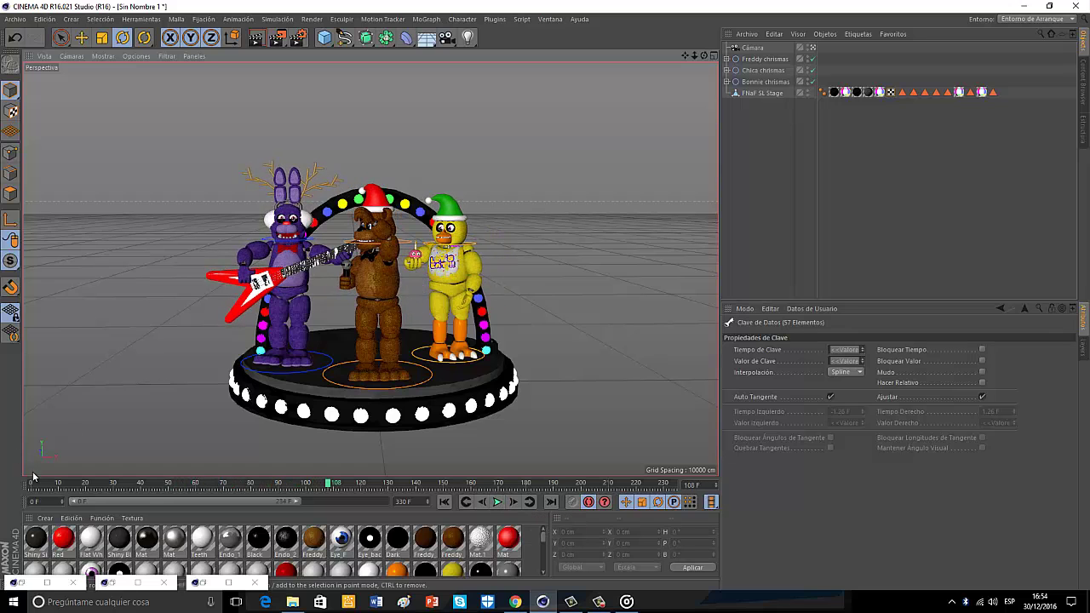
left_click(444, 501)
Step: Select Chica's mouth and copy all of its keyframes between frames 0 and 90
left_click(451, 239)
left_click_drag(285, 489, 29, 488)
right_click(56, 488)
left_click(59, 475)
Step: Paste Chica's copied mouth keyframes after frame 90 and show the timeline up to frame 330
left_click(279, 487)
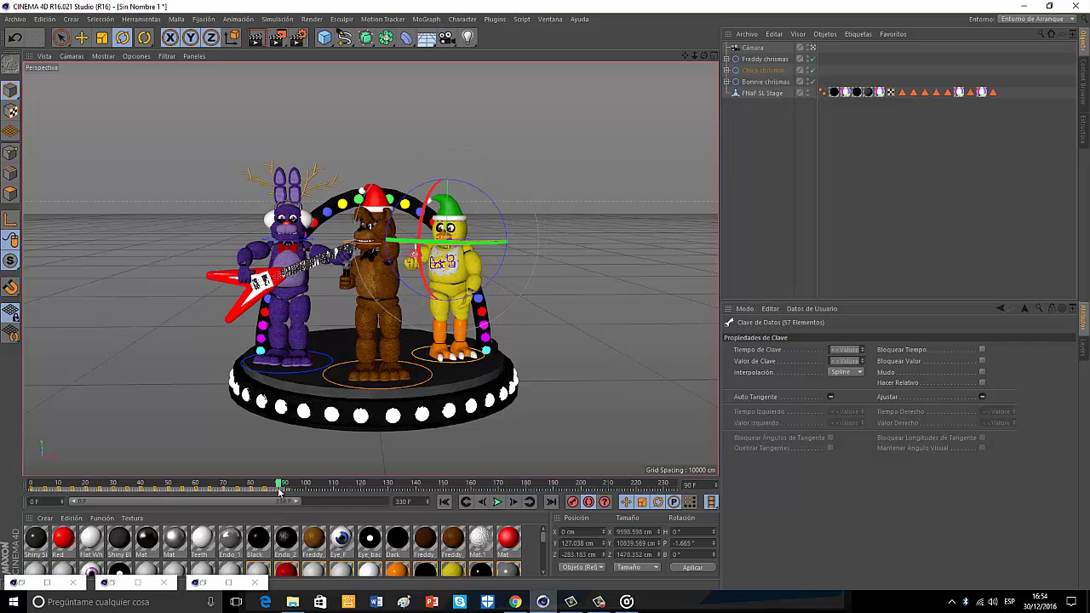
right_click(282, 487)
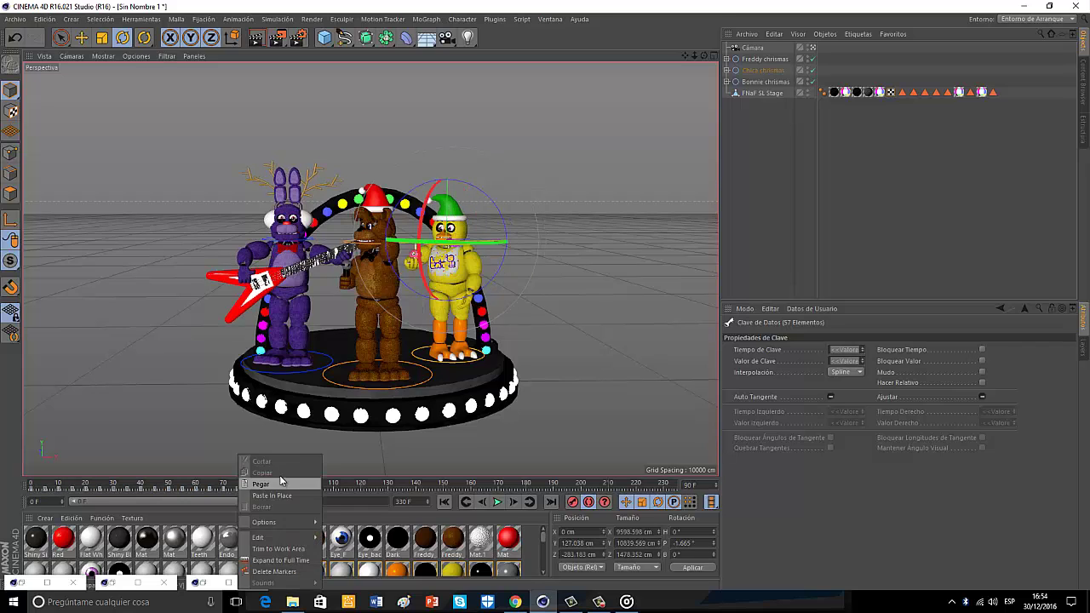
left_click(283, 481)
right_click(283, 487)
left_click(284, 480)
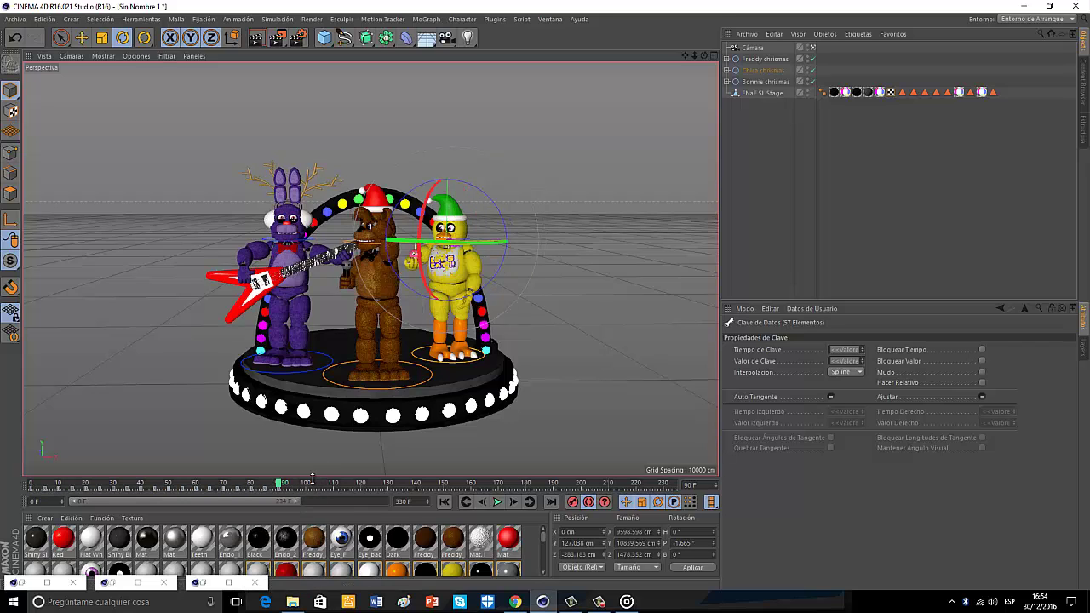
right_click(290, 487)
left_click(303, 492)
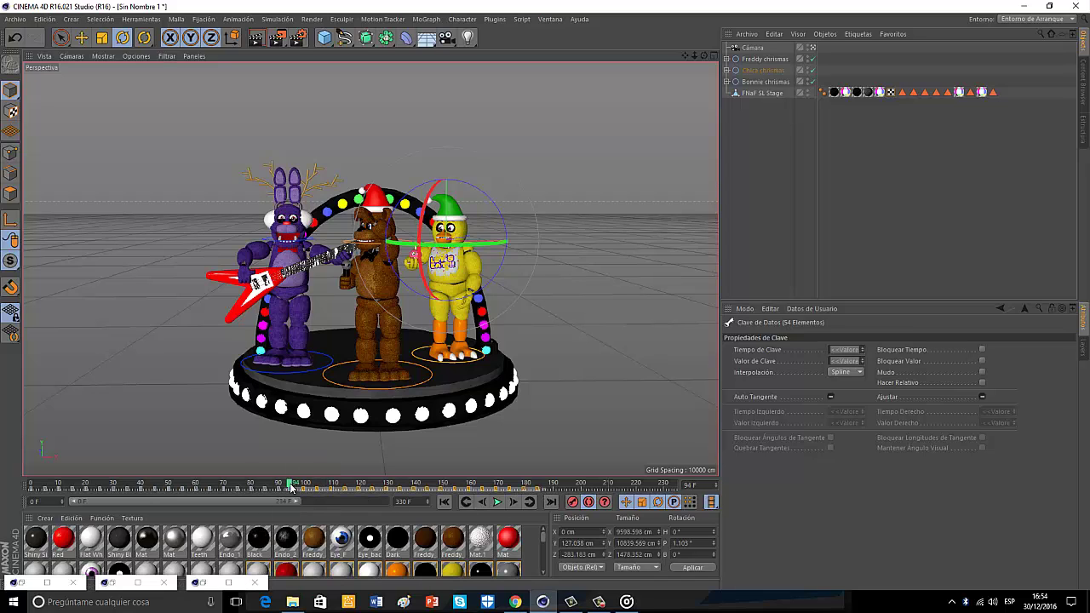
left_click_drag(552, 492, 402, 512)
key("ctrl+z")
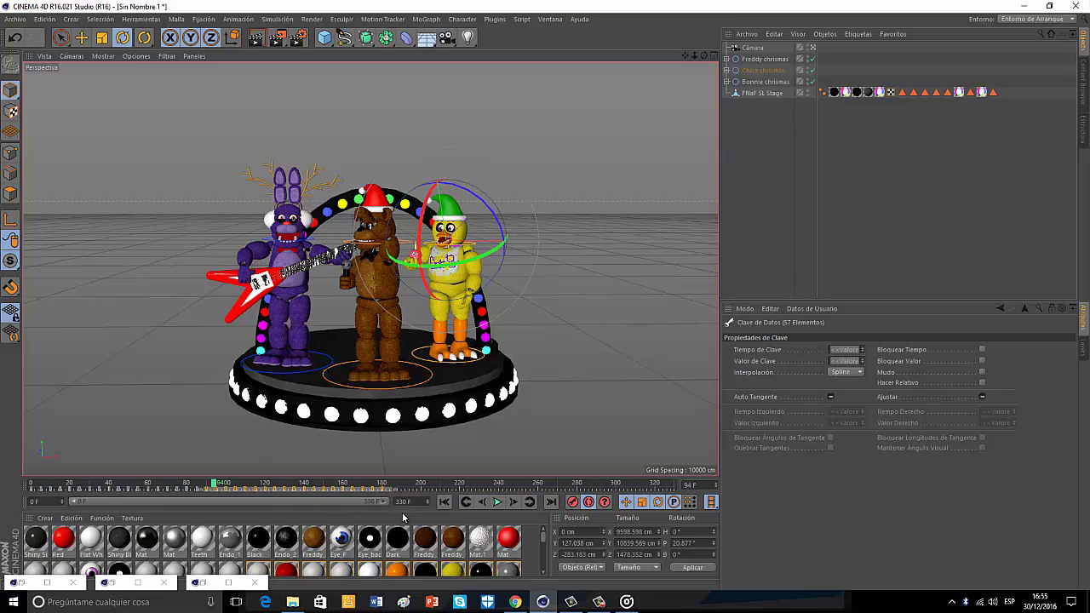
Step: Paste Chica's mouth keyframes again from frame 180 and select the pasted keys
left_click(382, 486)
right_click(383, 486)
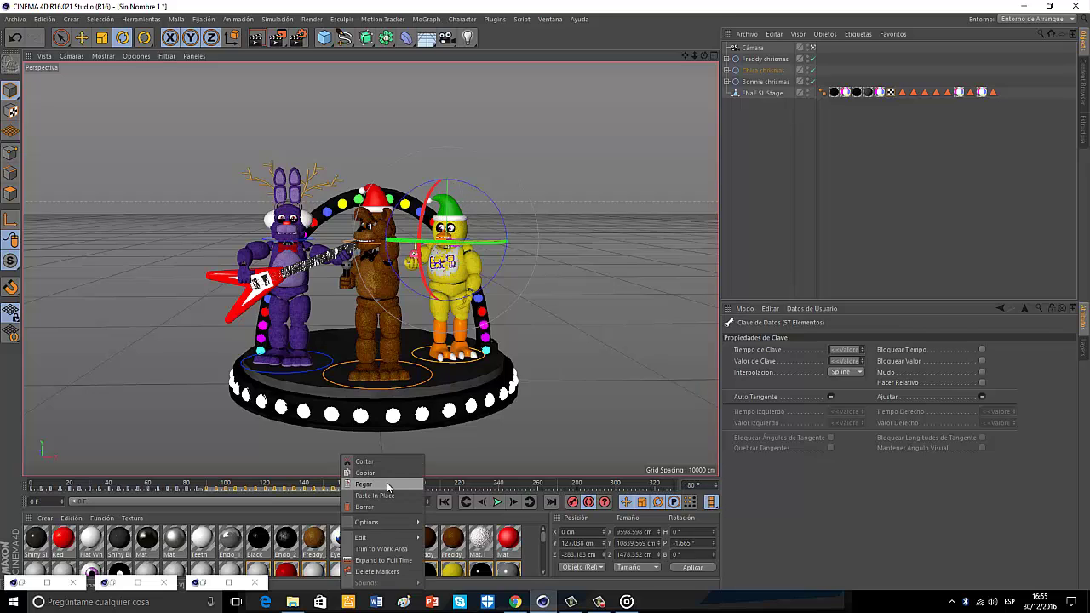
left_click(387, 483)
right_click(405, 486)
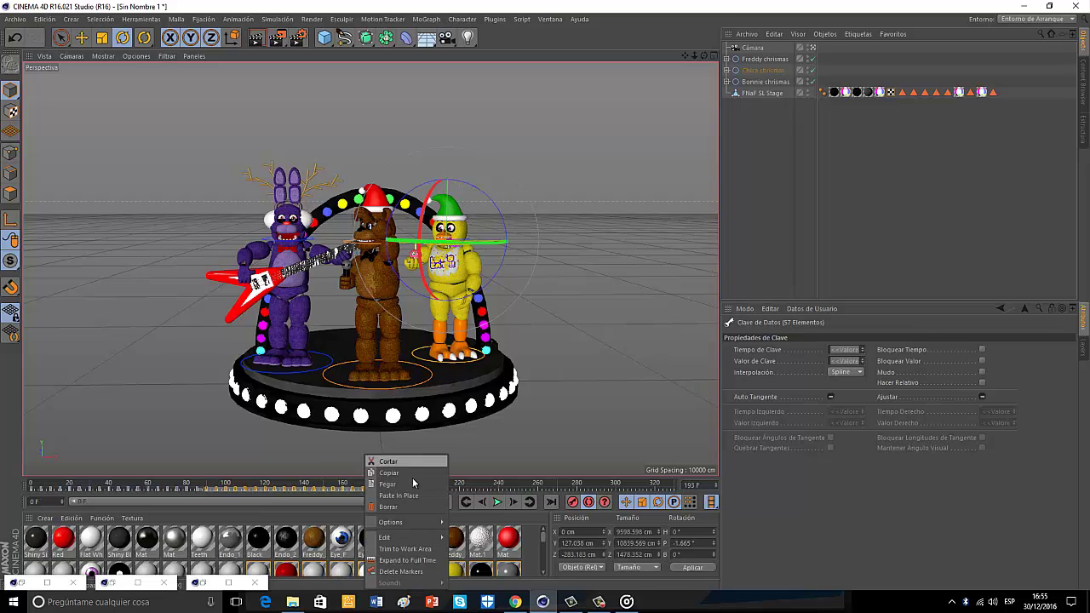
left_click(412, 479)
left_click_drag(592, 492, 394, 492)
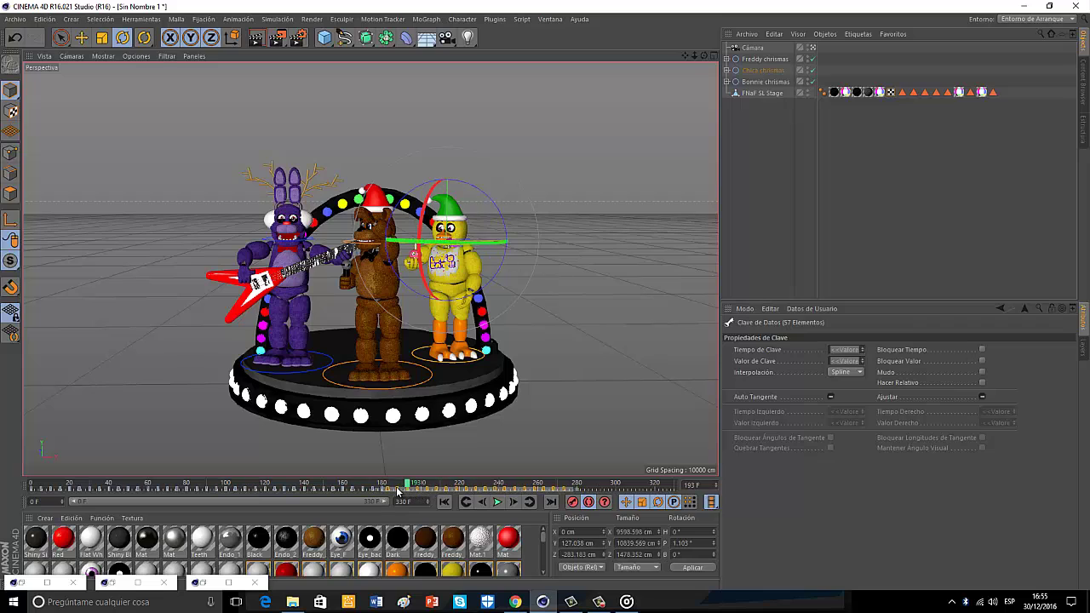
Step: Paste Chica's mouth keyframes again from about frame 276, select the pasted keys and play the animation
left_click(569, 485)
right_click(572, 486)
left_click(579, 483)
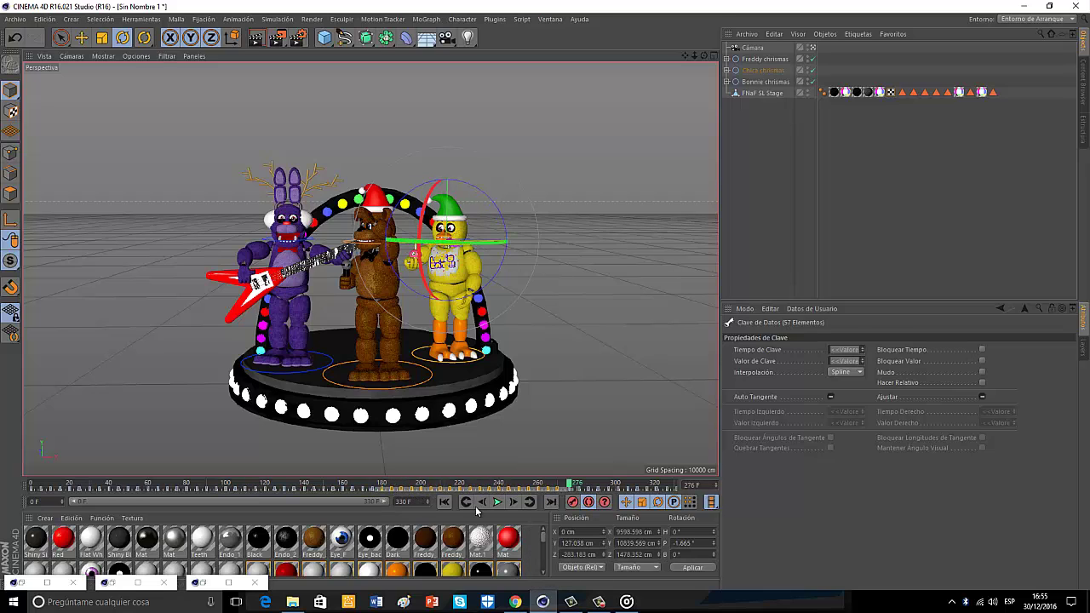
left_click_drag(367, 492, 569, 494)
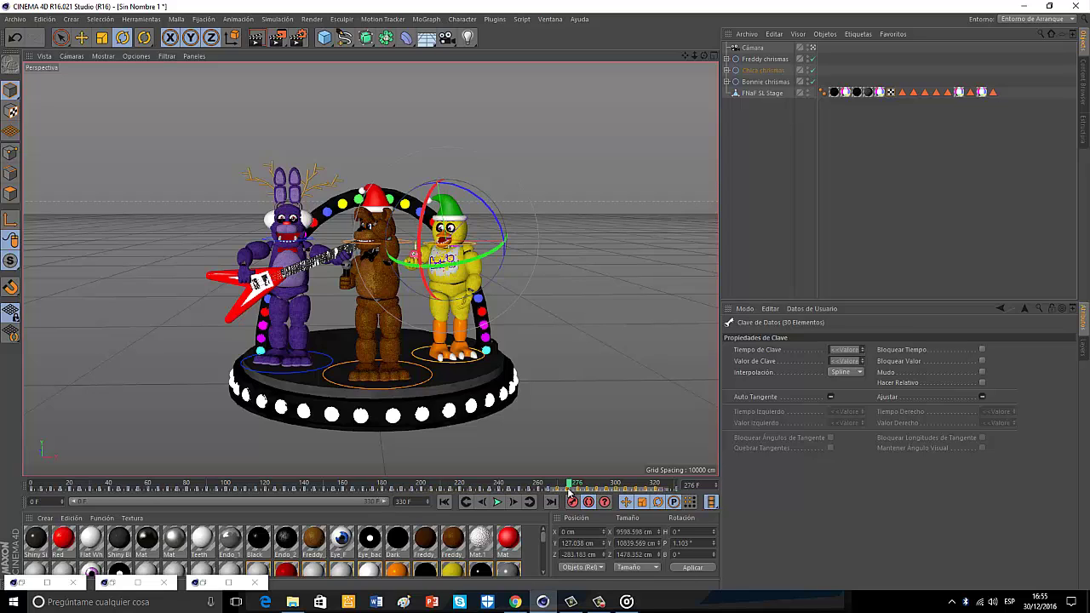
left_click(498, 503)
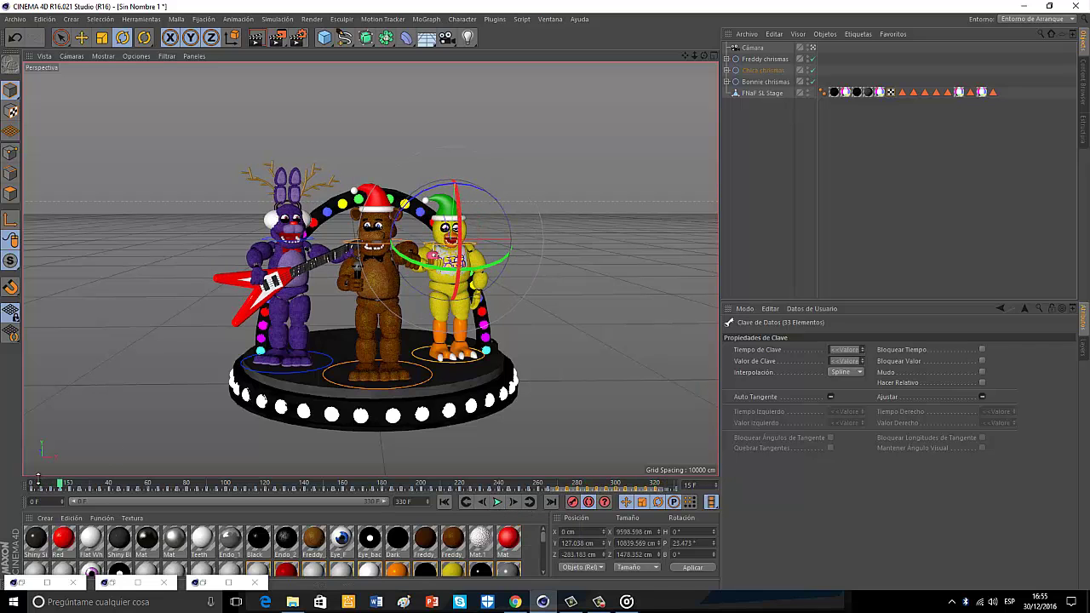
Step: Select Freddy's mouth and copy all of its keyframes between frames 0 and 90
left_click(375, 248)
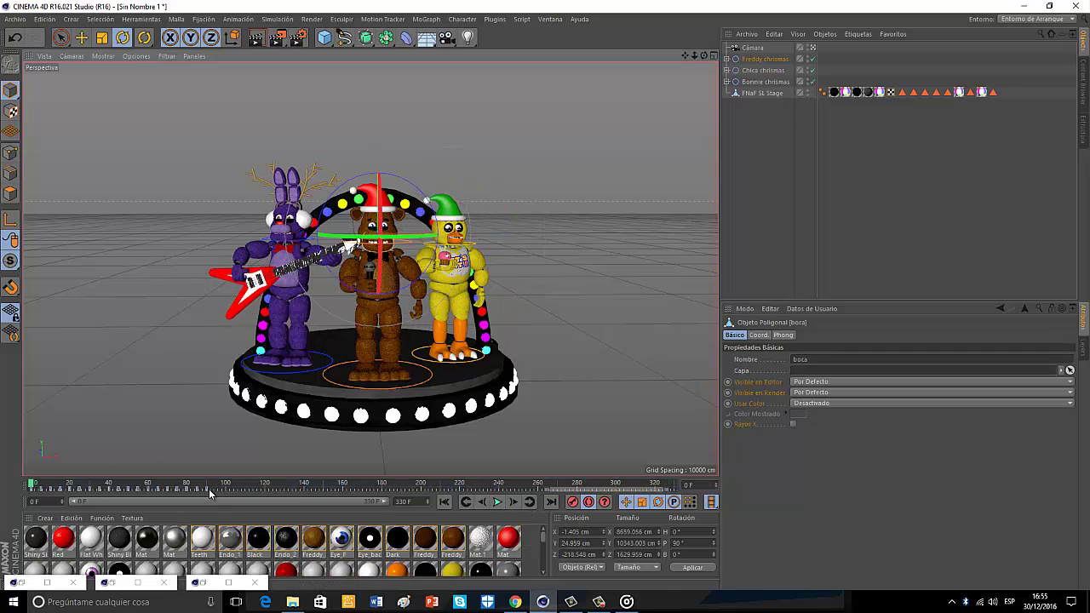
left_click_drag(208, 489, 73, 487)
right_click(42, 491)
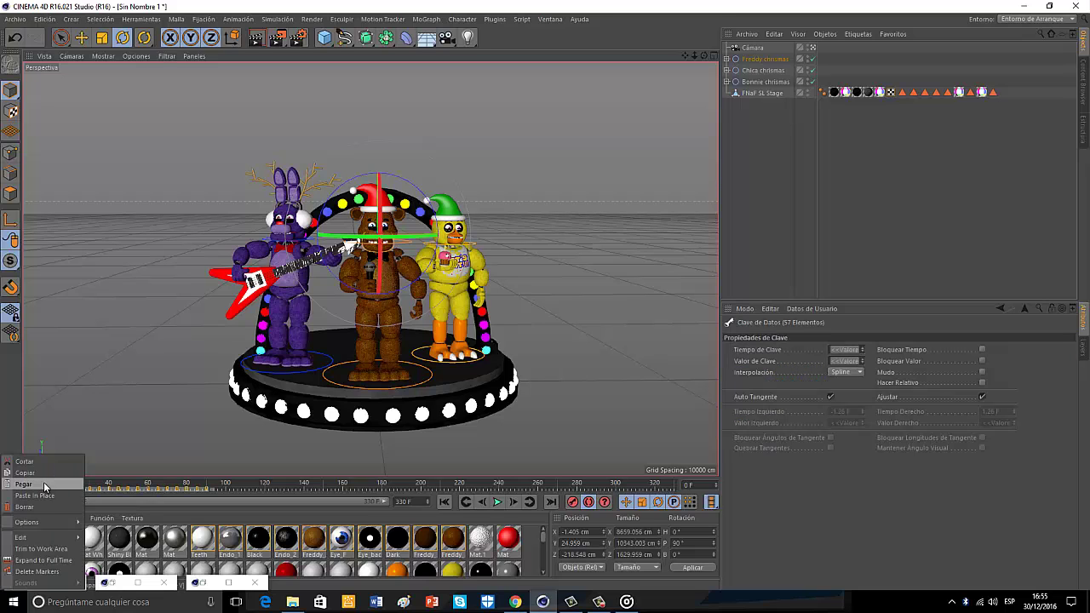
left_click(46, 484)
Step: Paste Freddy's mouth keyframes at frames 90 and 180 and again near frame 270, and clear the selection
left_click(209, 485)
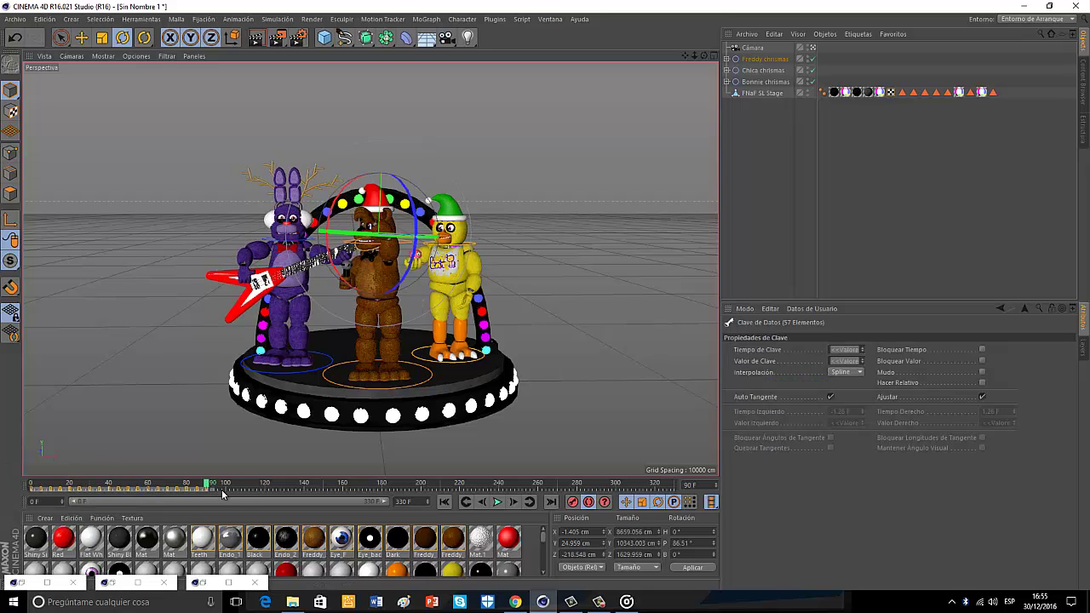
right_click(209, 485)
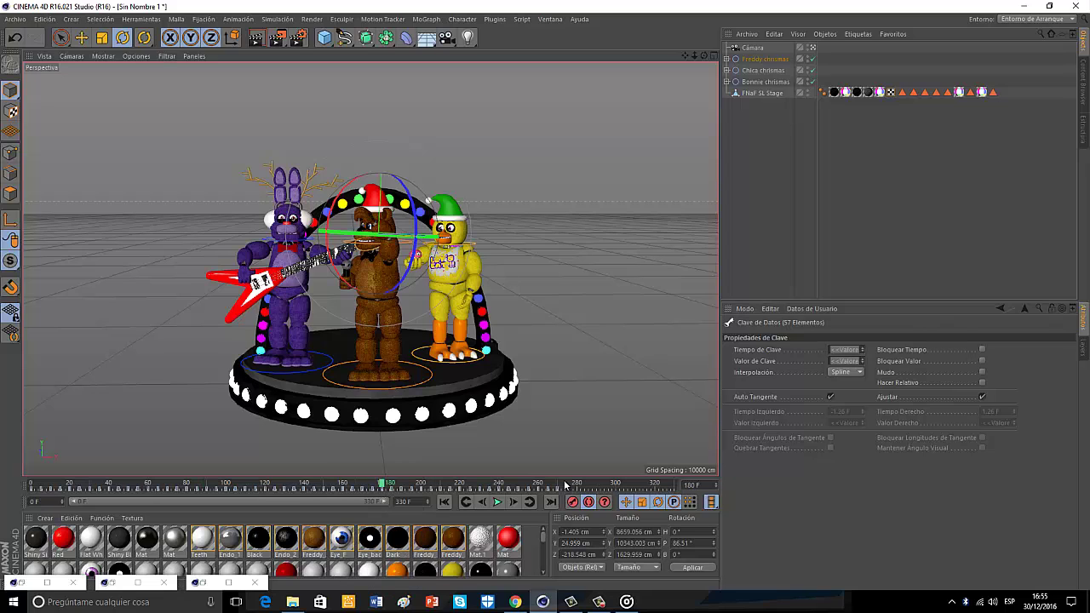
right_click(558, 483)
left_click(207, 485)
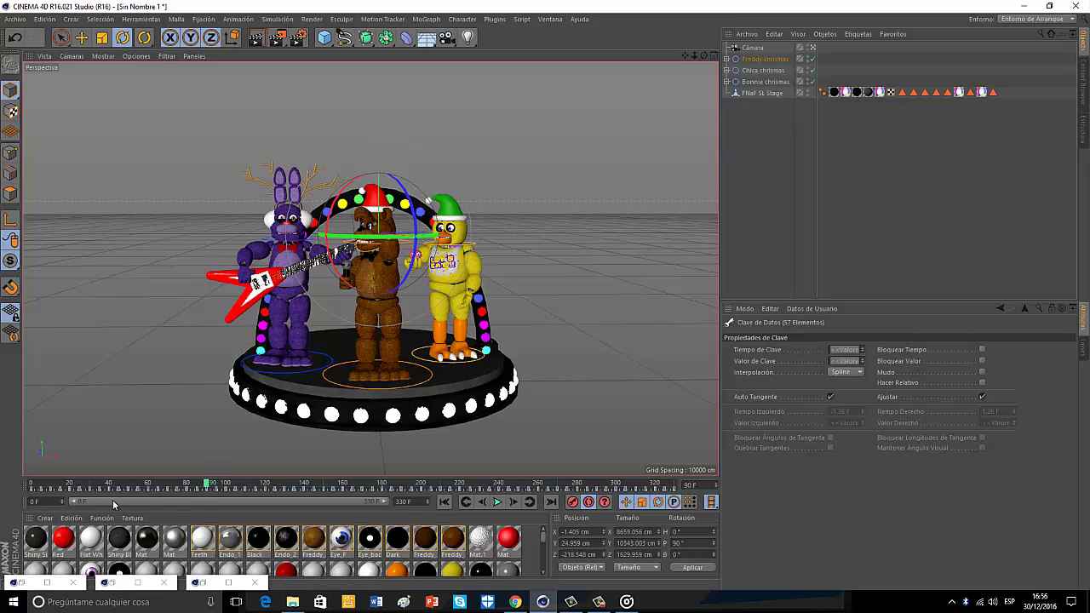
left_click(482, 433)
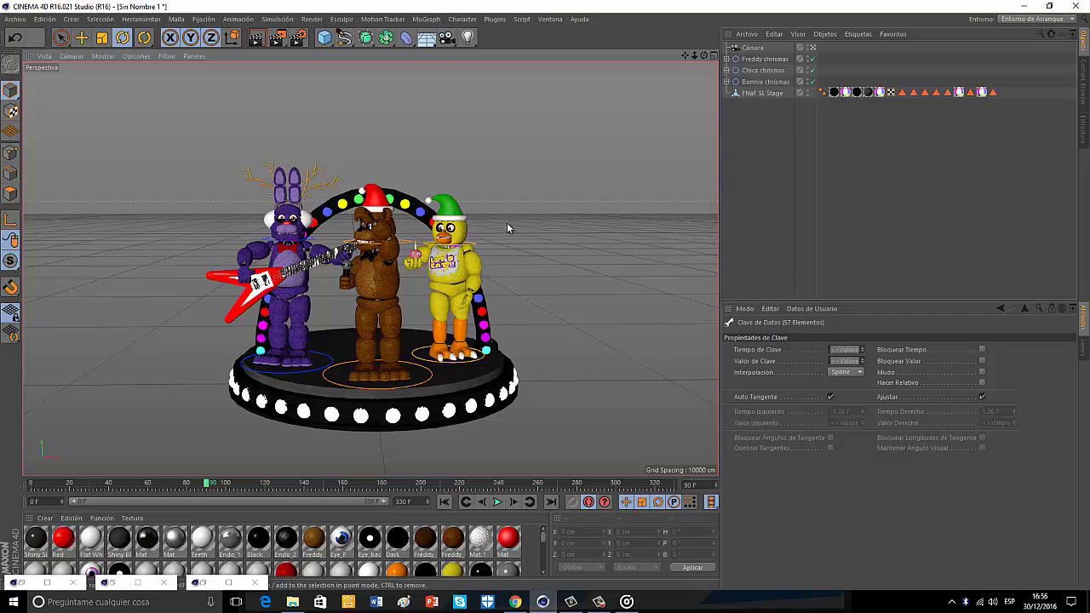
left_click(600, 603)
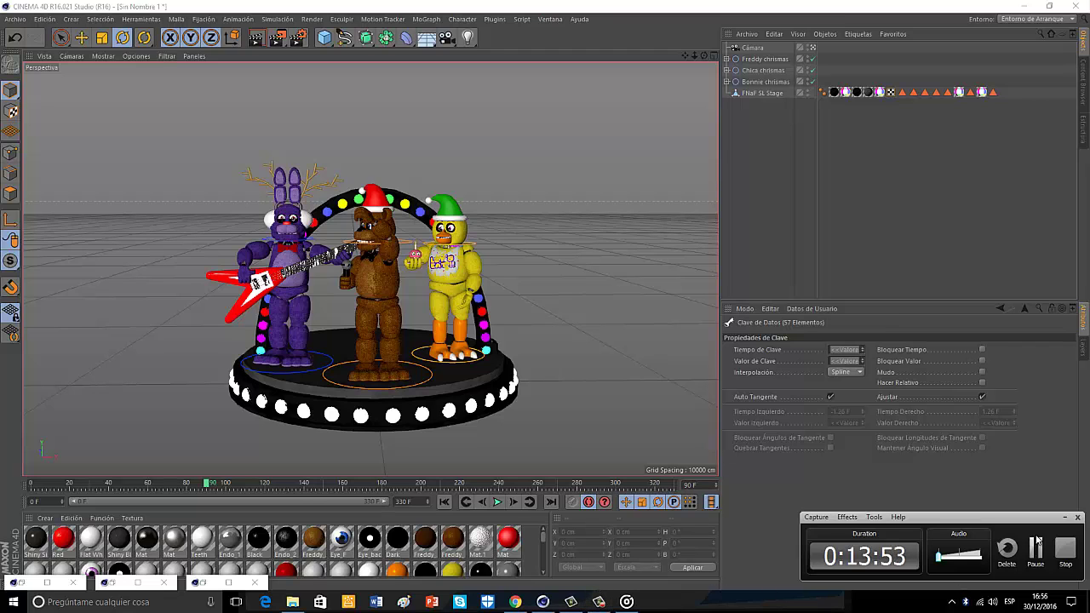
left_click(1065, 517)
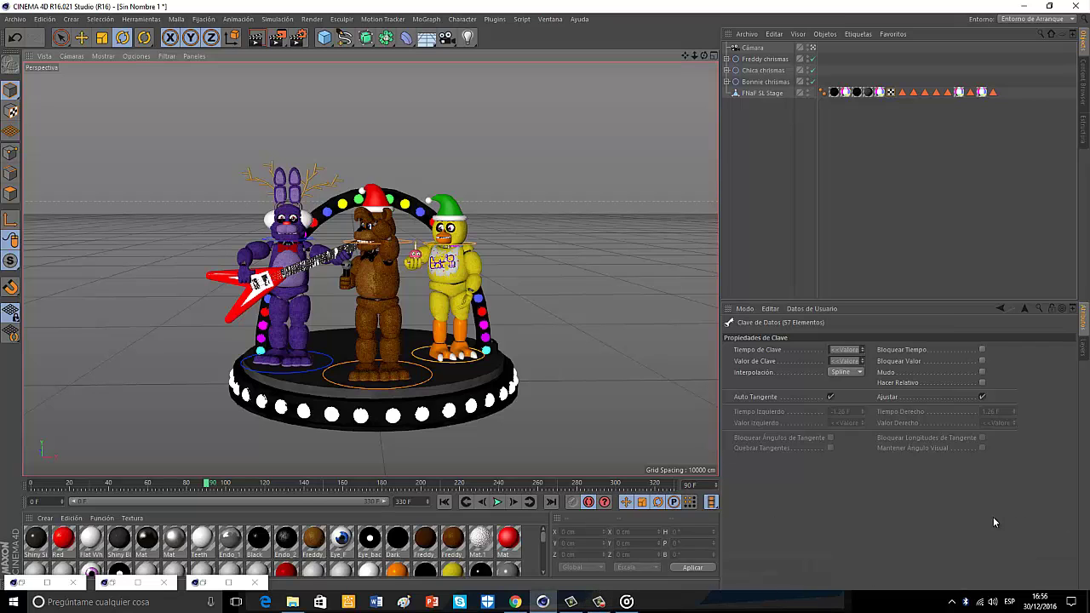
Step: Copy Freddy's torso keyframes between frames 0 and 90, paste them further along near frame 140 and play the animation
left_click(368, 281)
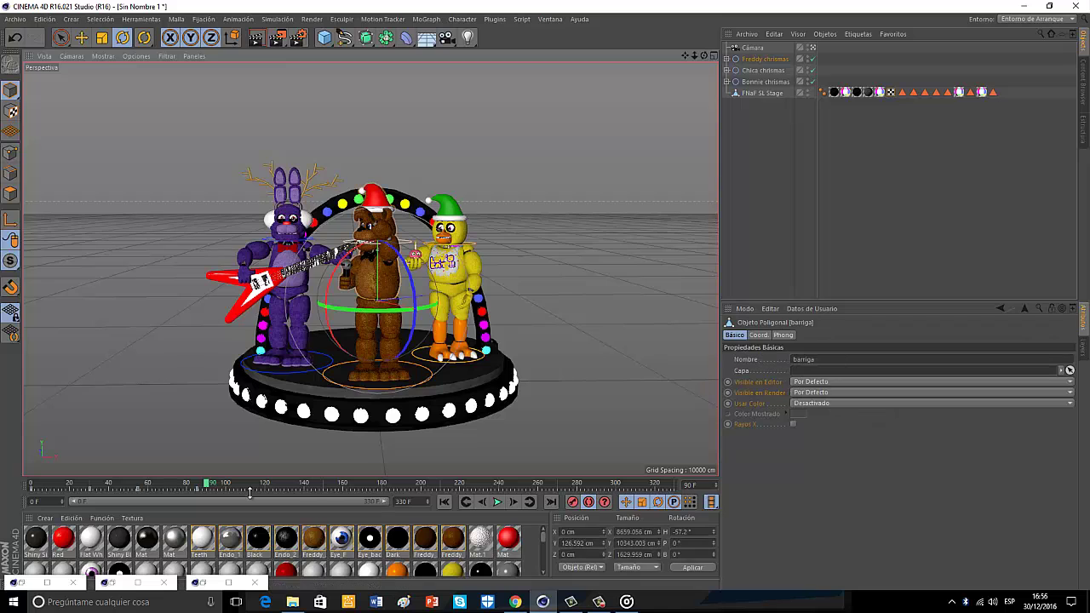
left_click_drag(217, 494, 19, 496)
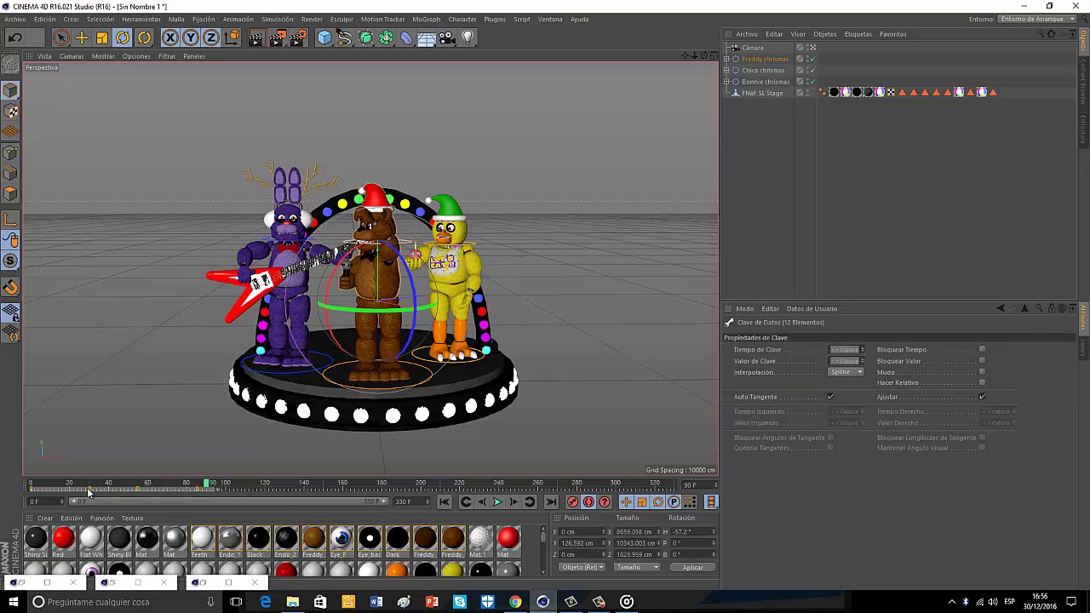
right_click(88, 491)
left_click(94, 465)
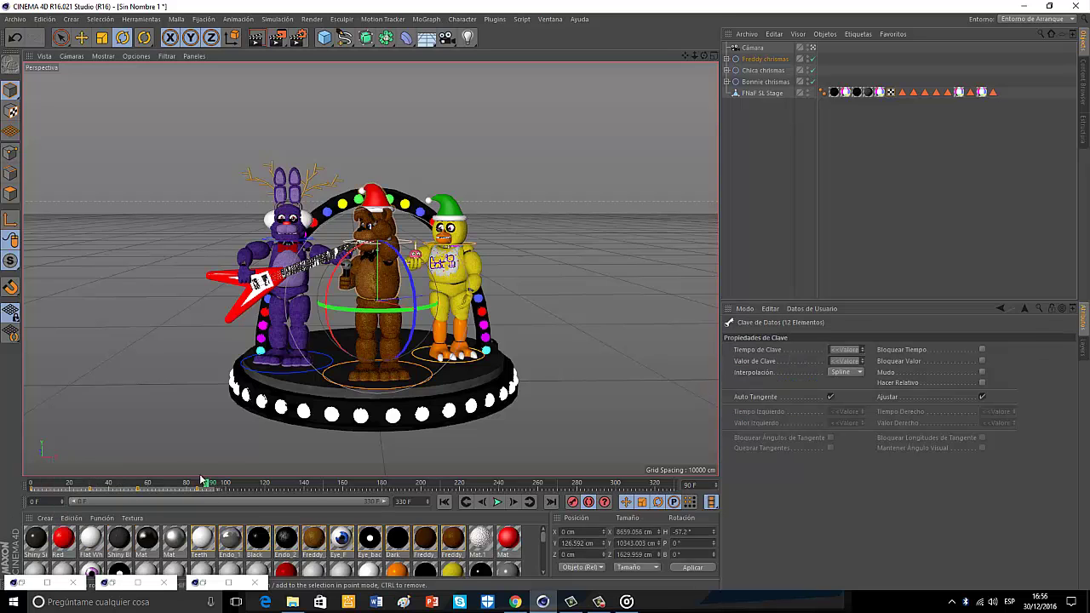
left_click(302, 484)
right_click(302, 483)
left_click(304, 484)
left_click(497, 502)
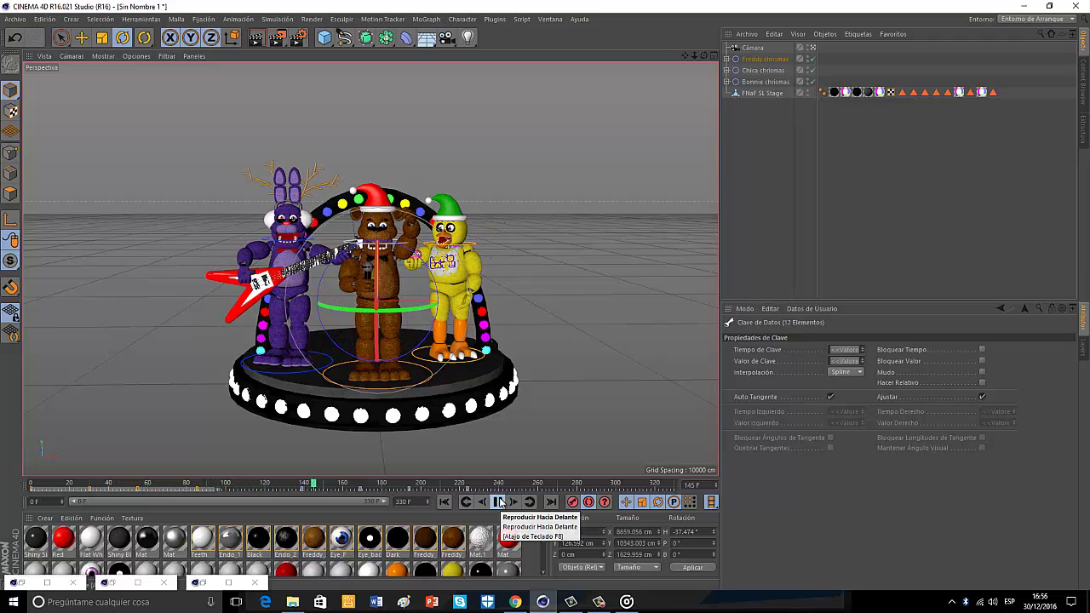
left_click(500, 501)
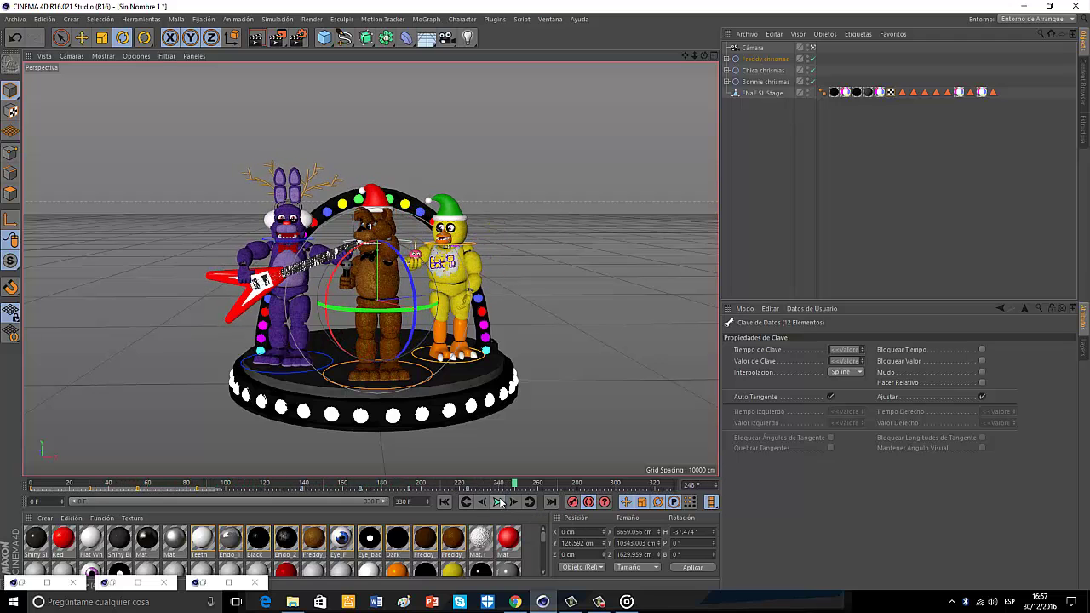
Step: Paste Freddy's torso keyframes again in the last part of the timeline and play the animation through it
right_click(564, 486)
left_click(566, 486)
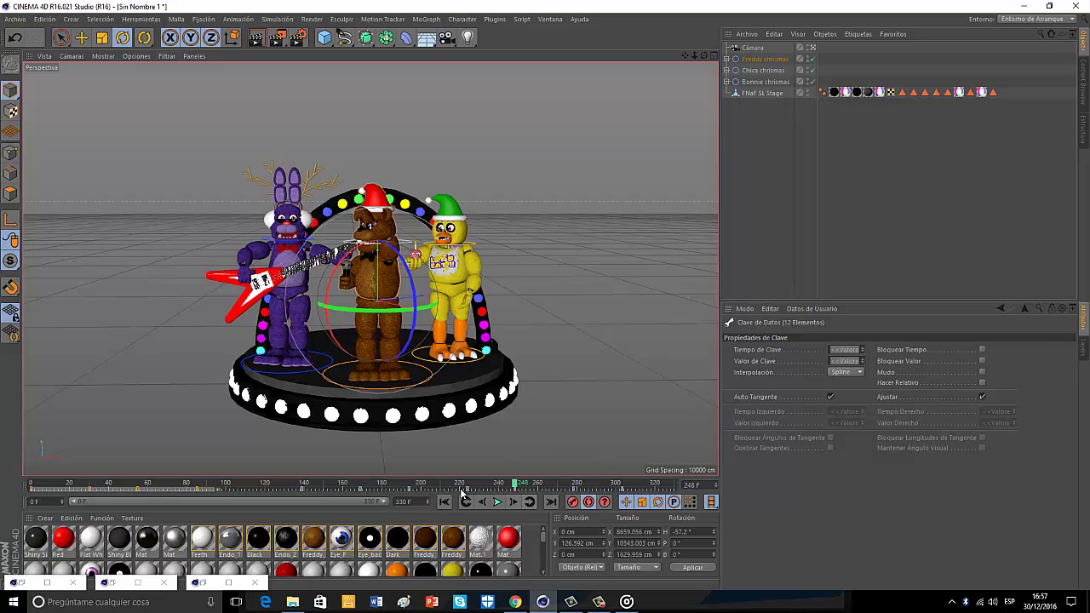
left_click(500, 501)
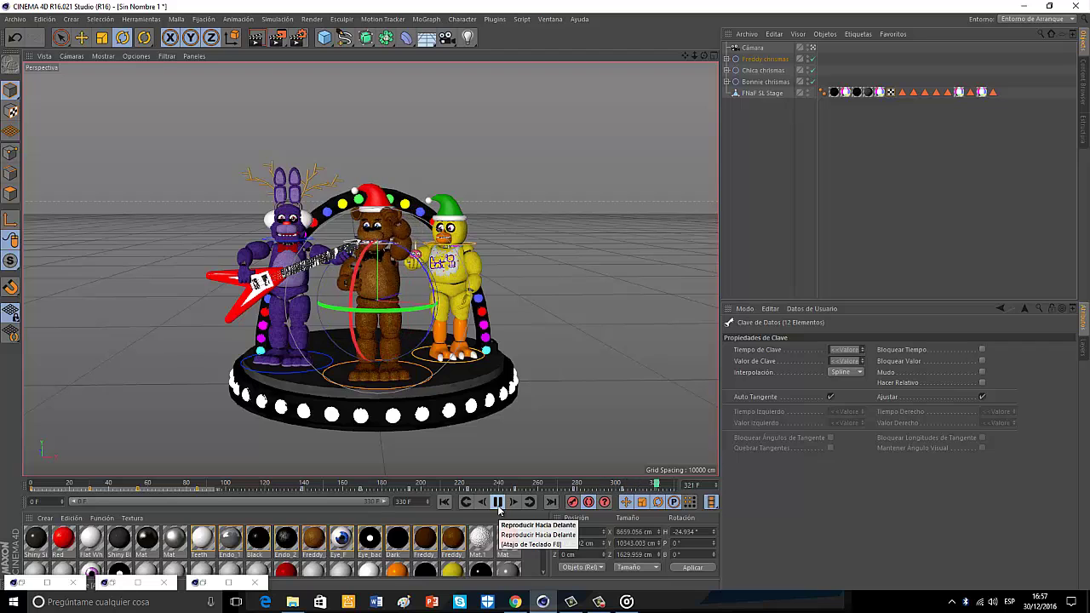
left_click(500, 502)
Step: Copy the keyframes of Freddy's raised arm, Braco d, and paste them at about frames 140 and 279
left_click(397, 255)
right_click(194, 488)
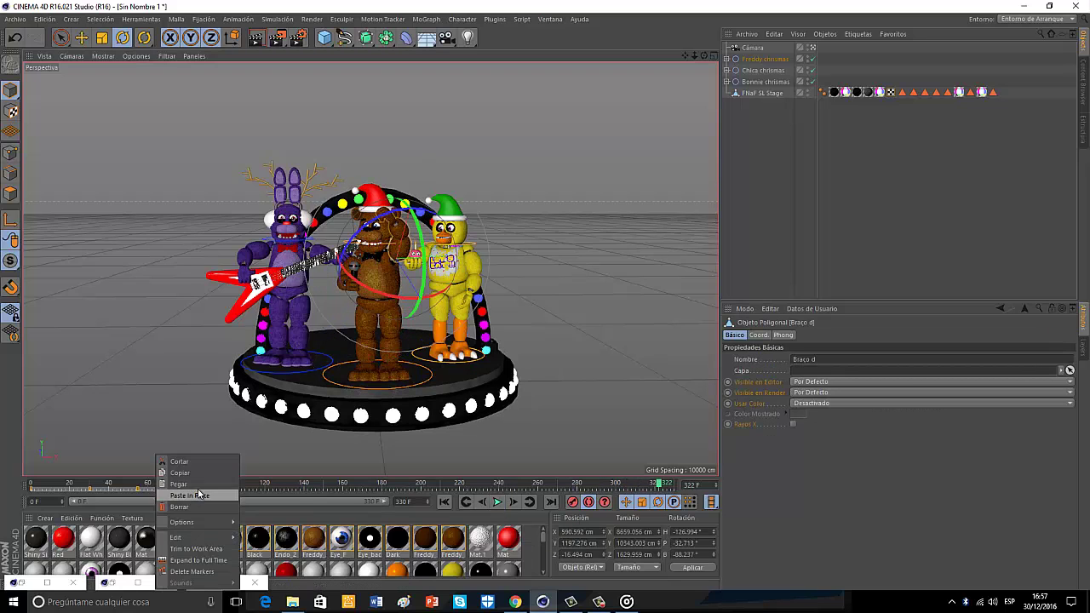
key("Escape")
right_click(305, 488)
left_click(305, 485)
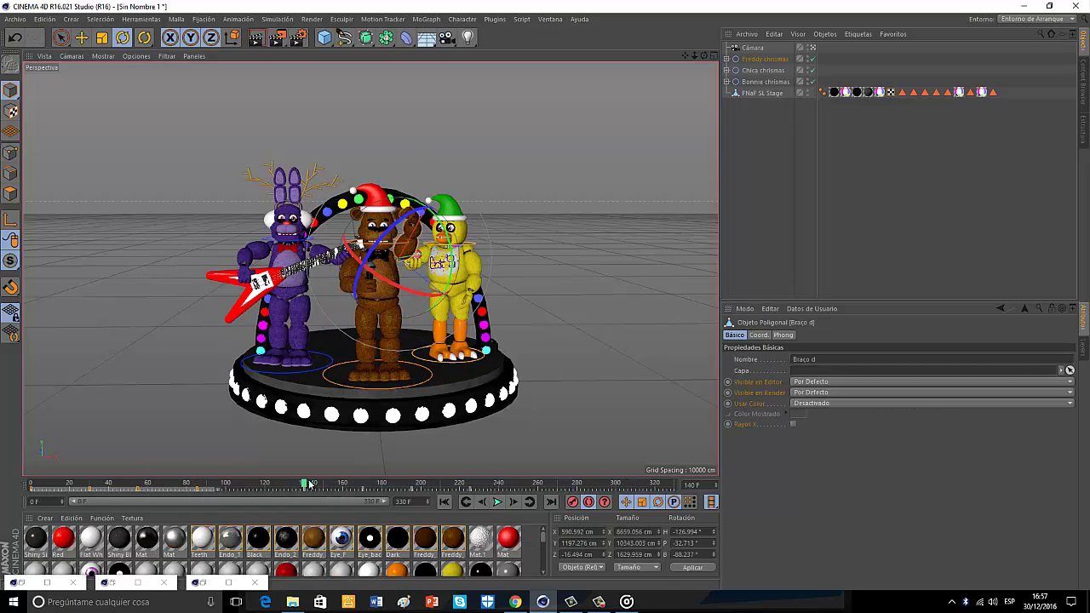
right_click(570, 488)
left_click(570, 485)
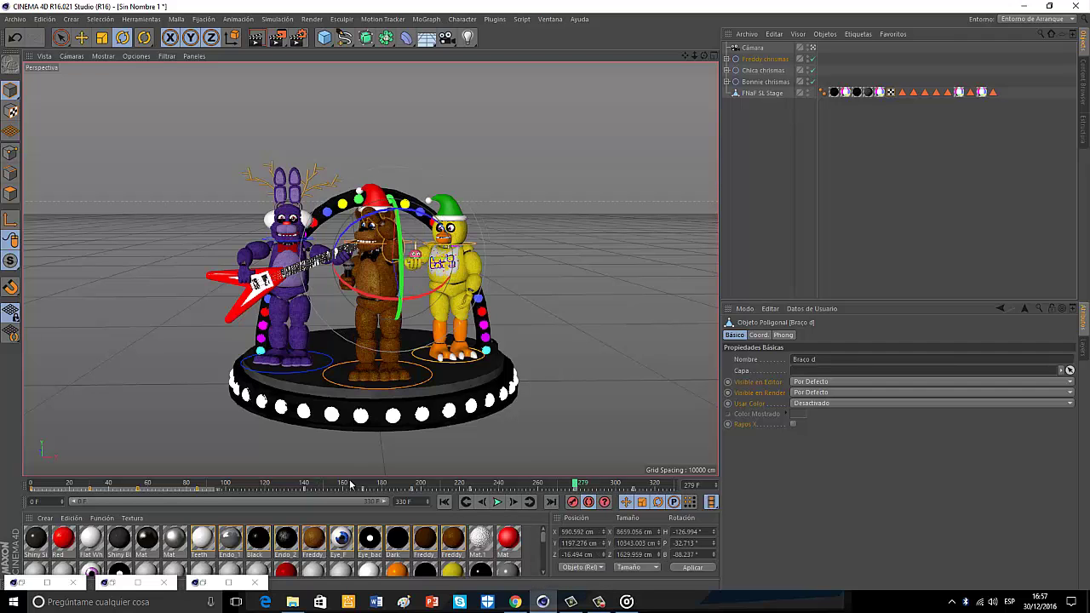
Step: Play the animation to check Freddy's repeated arm movement and return to frame 0
left_click(497, 502)
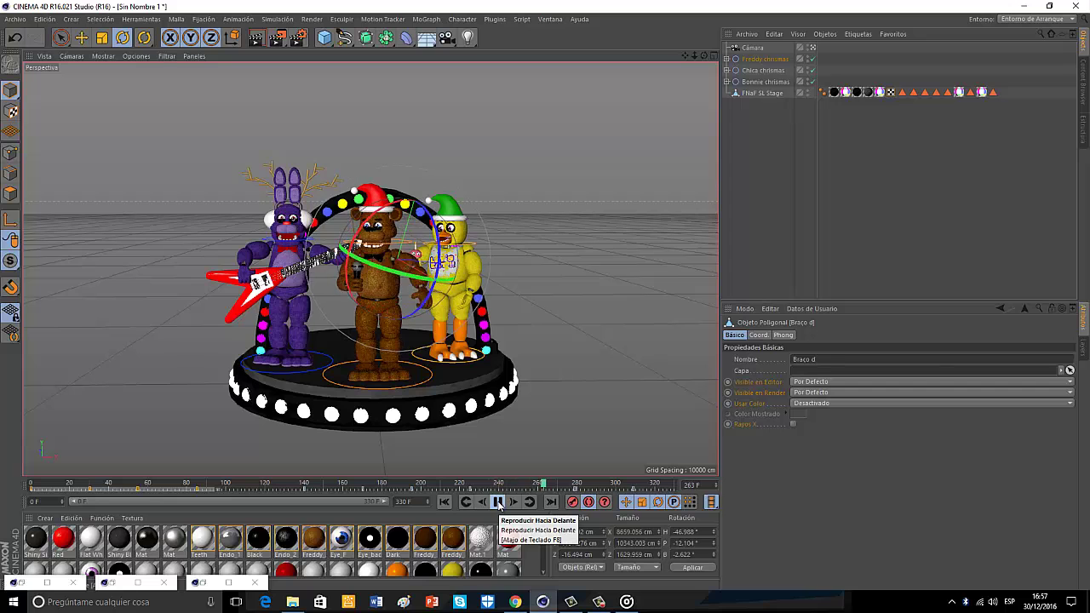
left_click(58, 489)
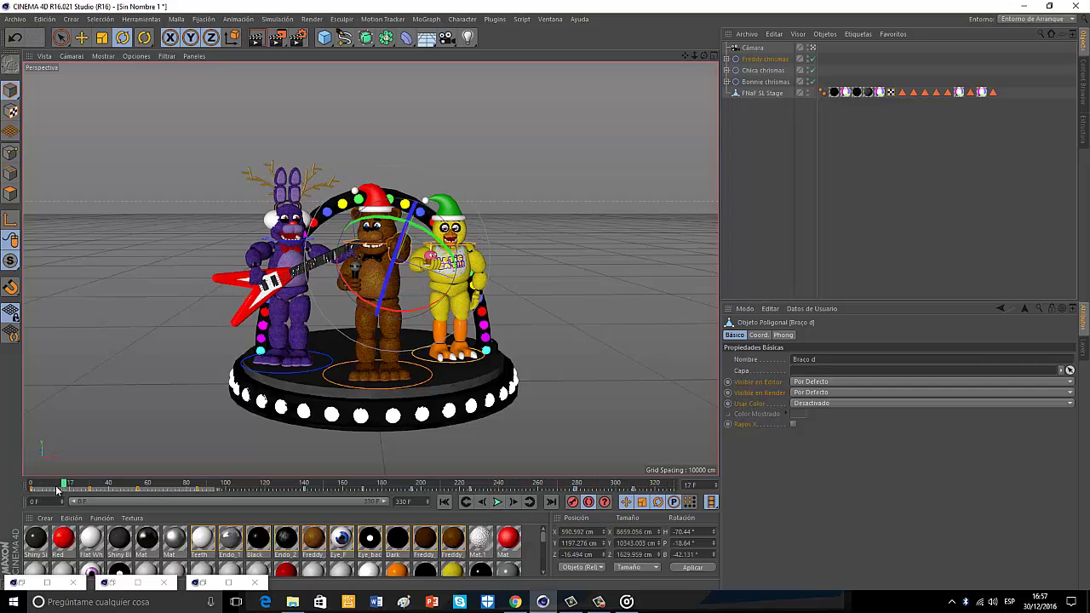
left_click(31, 485)
Step: Select Bonnie's torso, copy its keyframes from the first 90 frames and paste them at frame 90
left_click(286, 285)
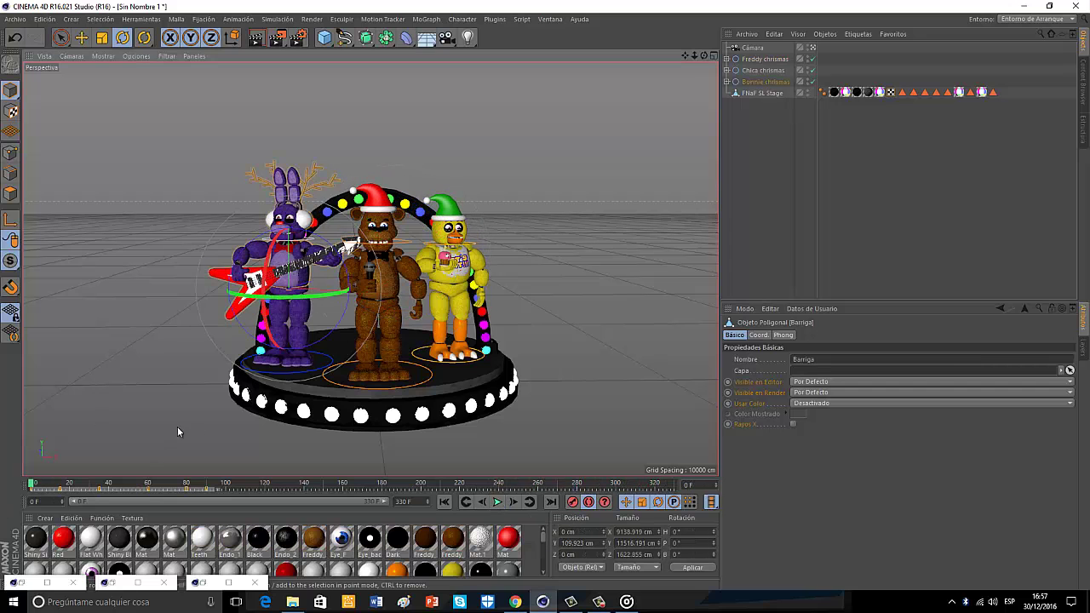
right_click(207, 488)
left_click(210, 473)
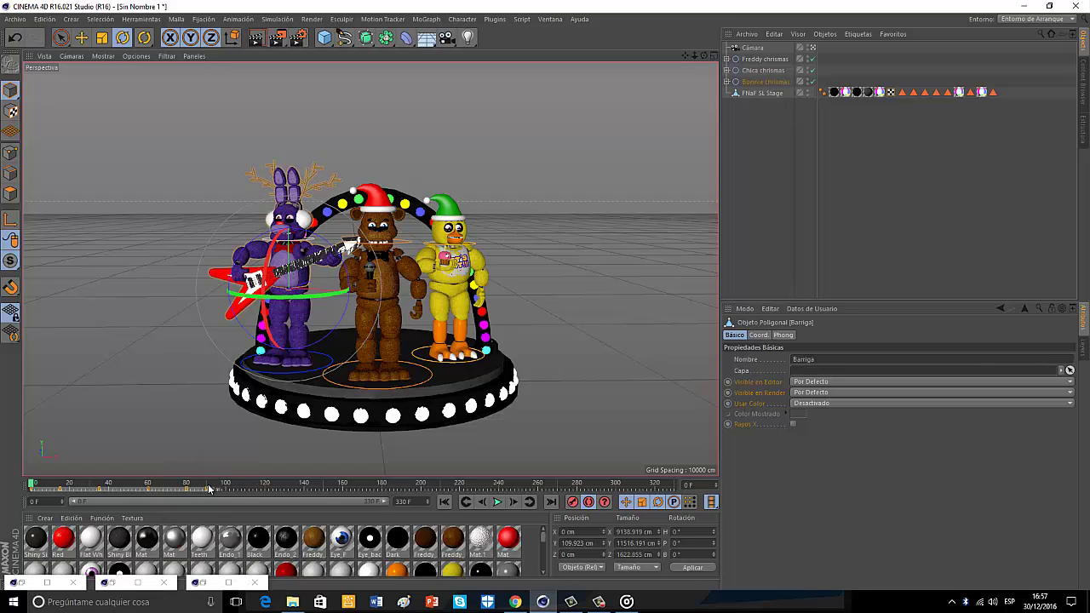
left_click(207, 487)
right_click(207, 487)
left_click(214, 477)
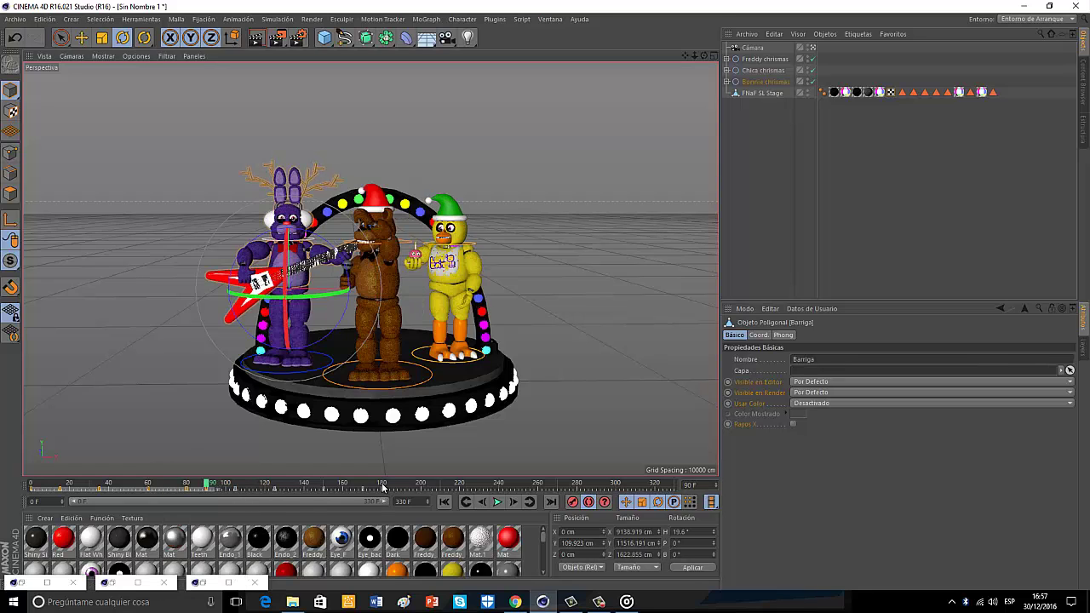
Step: Paste Bonnie's torso keyframes again at frame 180 and near frame 270
left_click(383, 487)
right_click(385, 487)
left_click(387, 484)
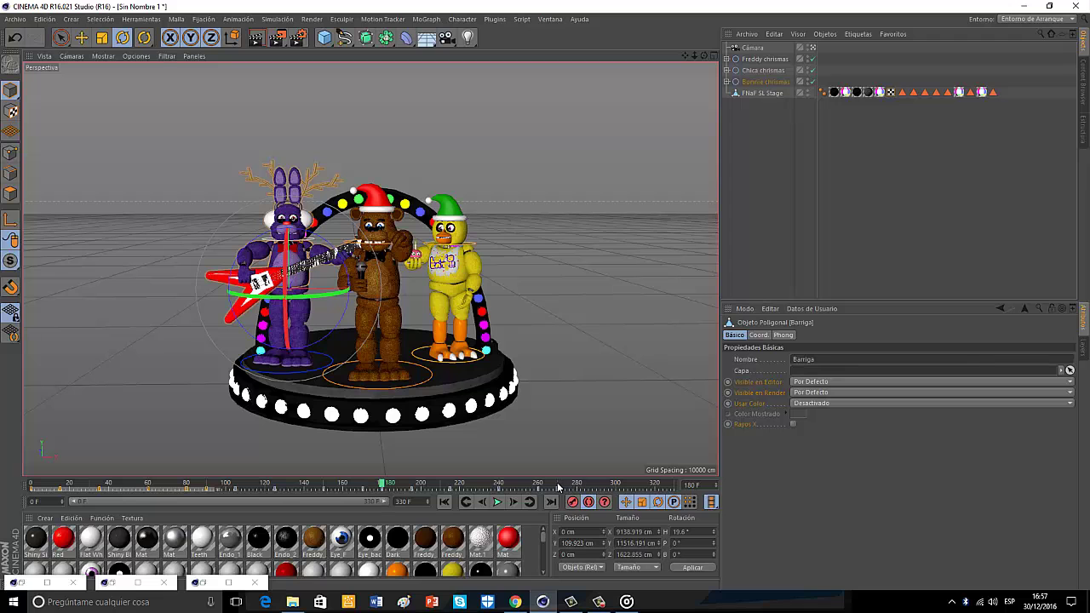
left_click(558, 487)
right_click(557, 487)
left_click(565, 463)
Step: Play the animation from frame 0 to check Bonnie's repeated torso movement, stop it and return to the start
left_click(34, 483)
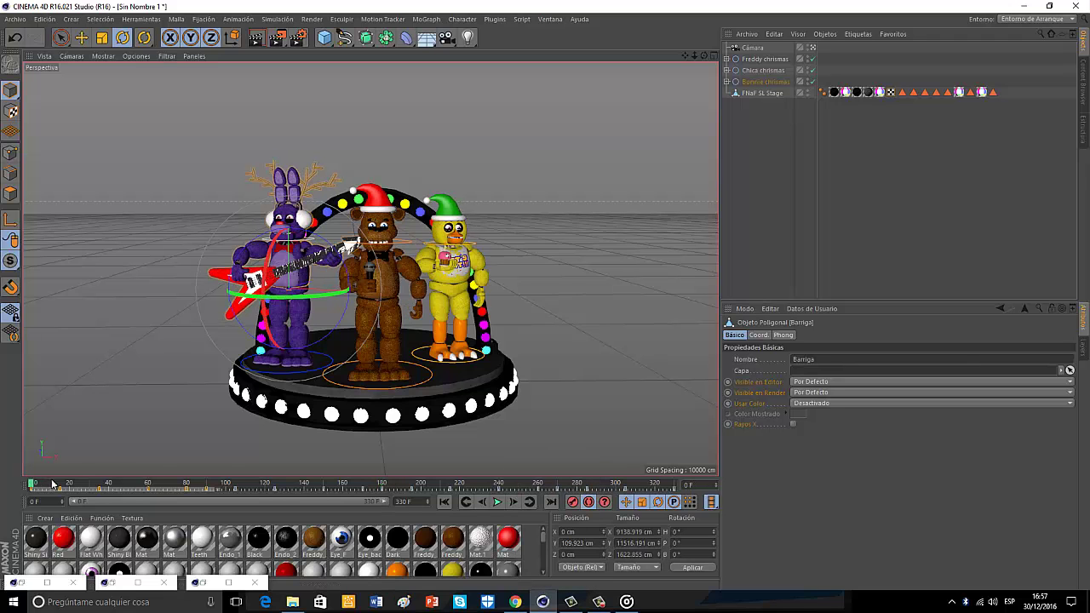
left_click(497, 502)
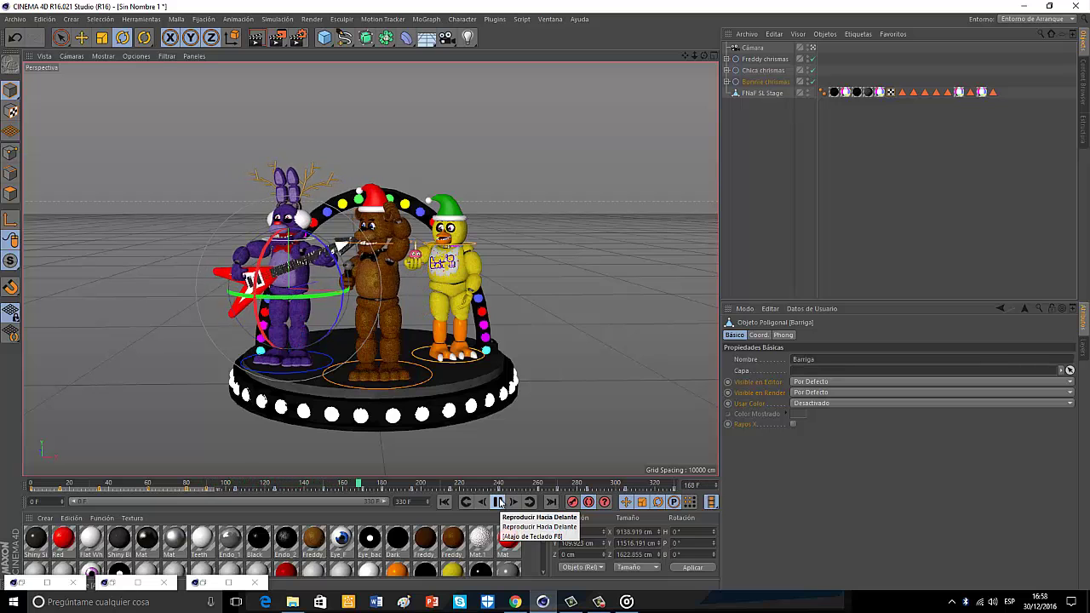
left_click(499, 502)
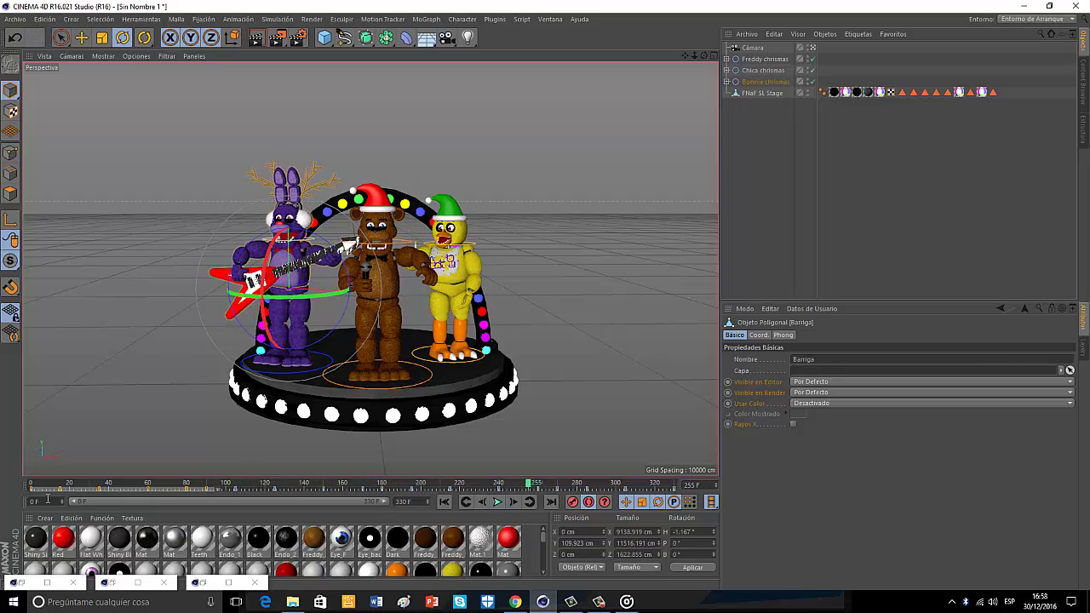
left_click(444, 502)
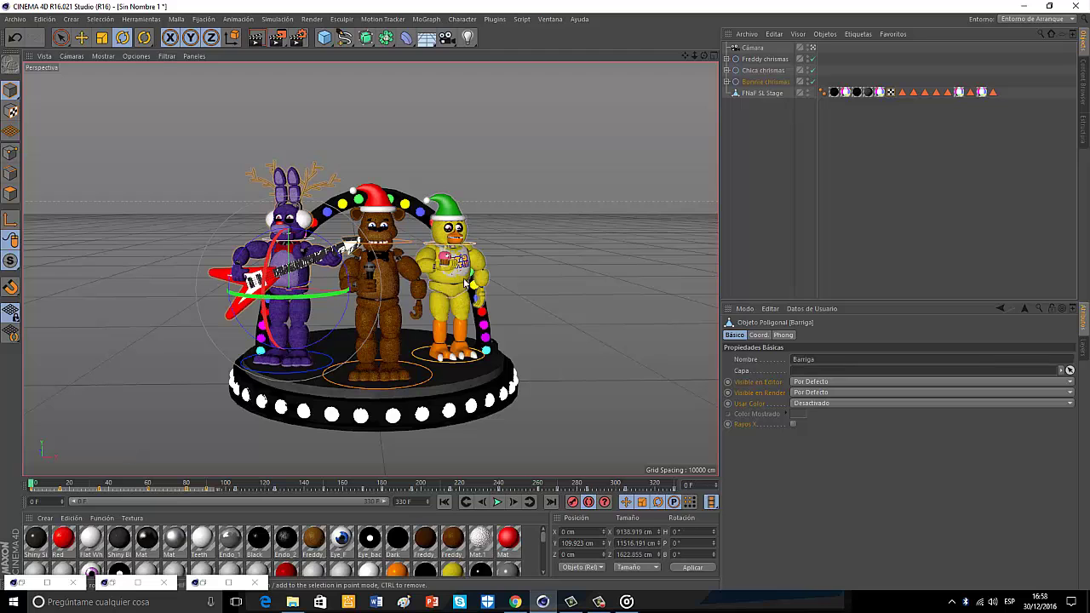
Step: Select Chica's torso, copy its first set of keyframes and paste them at frame 121
left_click(453, 284)
right_click(186, 483)
left_click(187, 483)
left_click(267, 485)
right_click(267, 484)
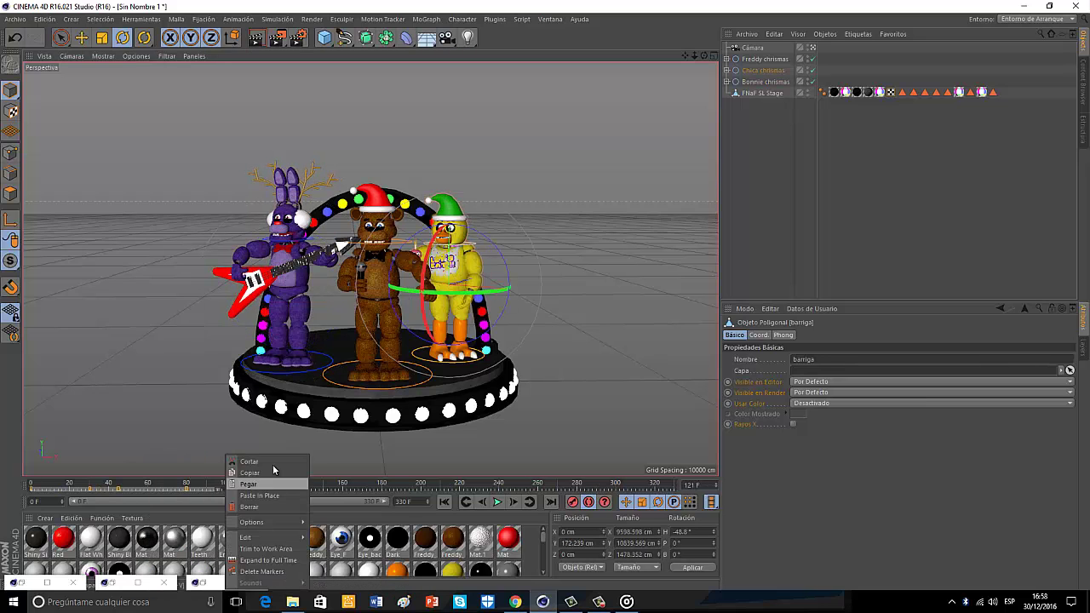
left_click(272, 484)
Step: Inspect Chica's torso pose at frames 249 and 107 and play the animation to check the repeated movement
left_click(521, 490)
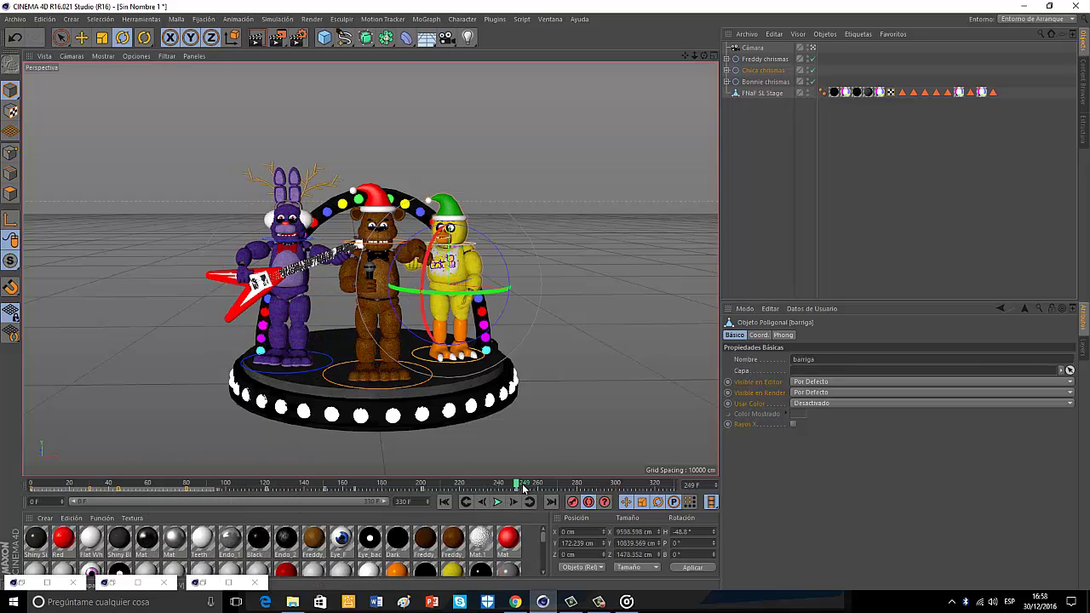
left_click(243, 490)
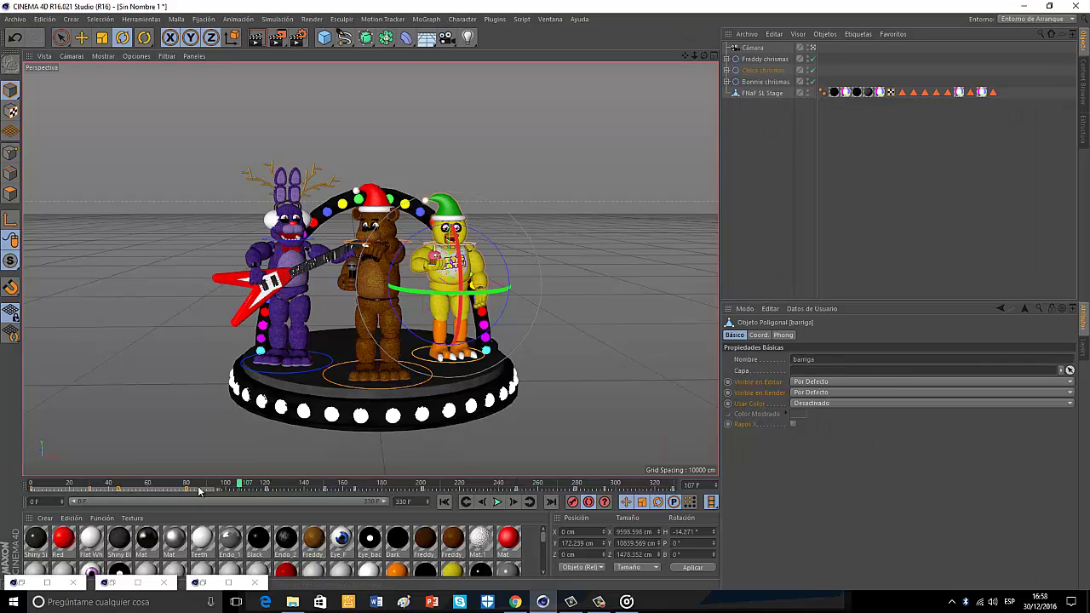
left_click(498, 502)
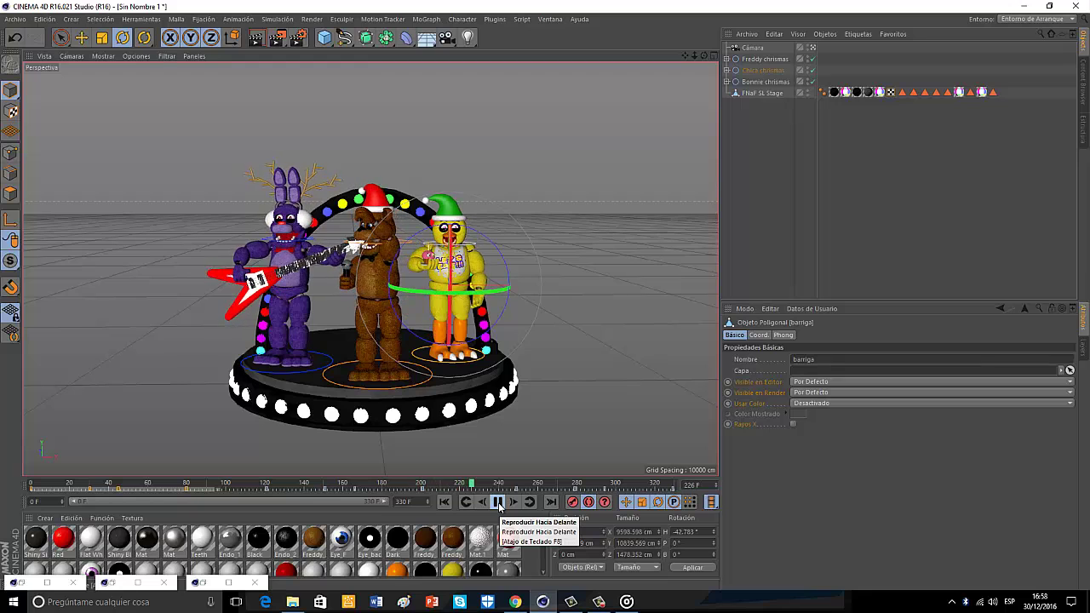
Step: Select Chica's right arm and repeat its first set of keyframes near frame 120 and at frame 221
left_click(498, 502)
left_click(473, 276)
right_click(474, 277)
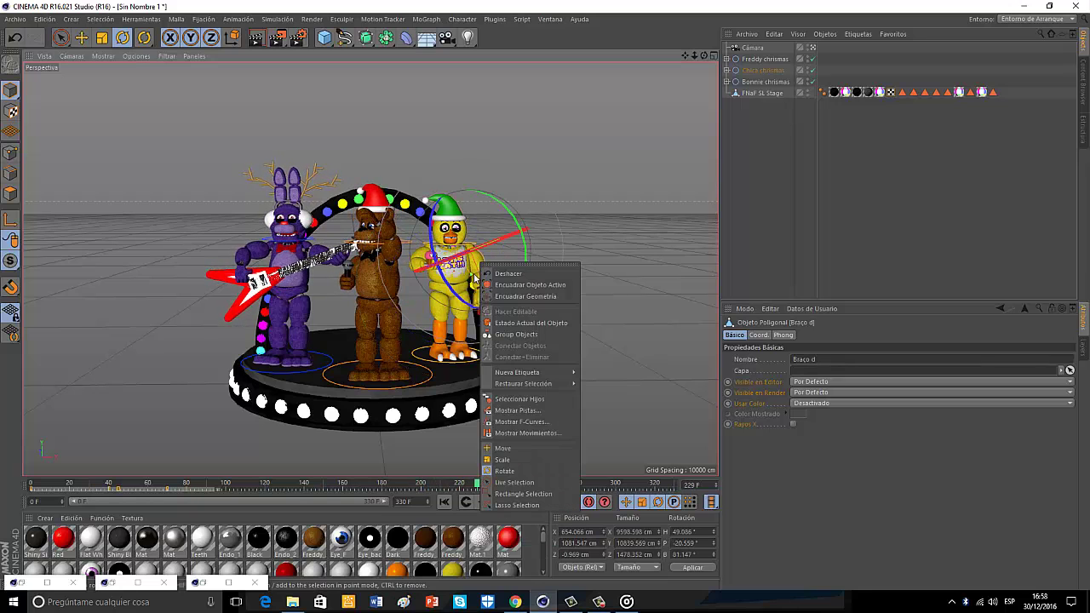
left_click(731, 464)
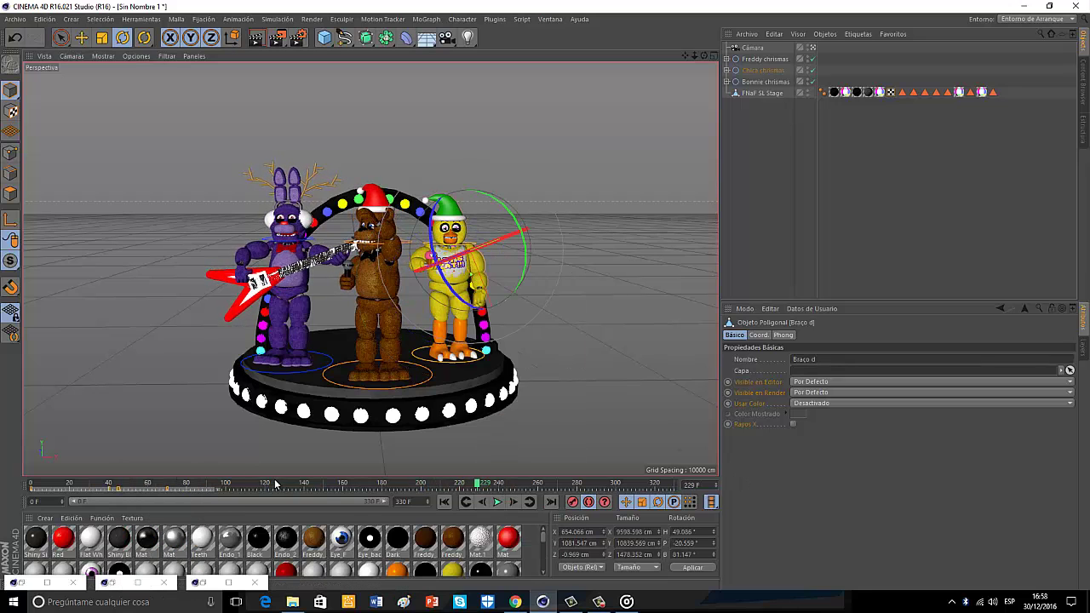
left_click(265, 485)
left_click(491, 484)
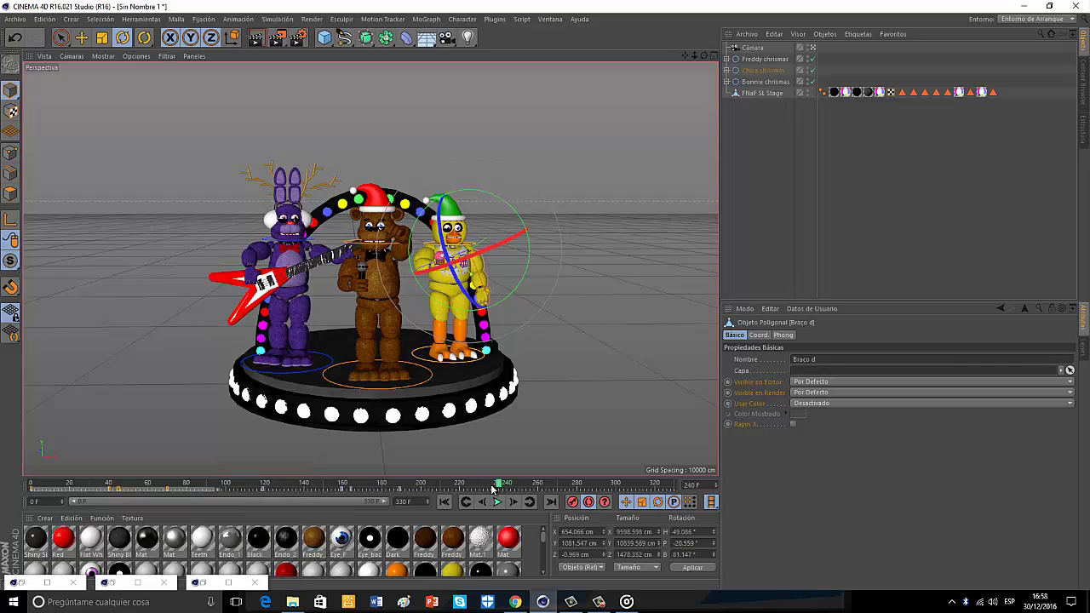
right_click(462, 486)
left_click(468, 473)
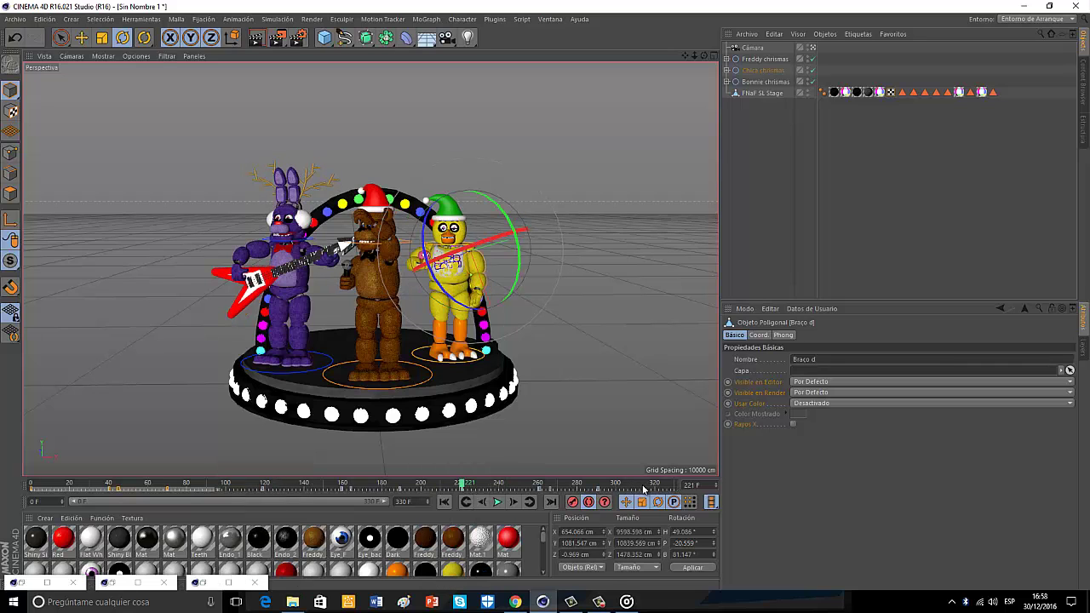
right_click(643, 487)
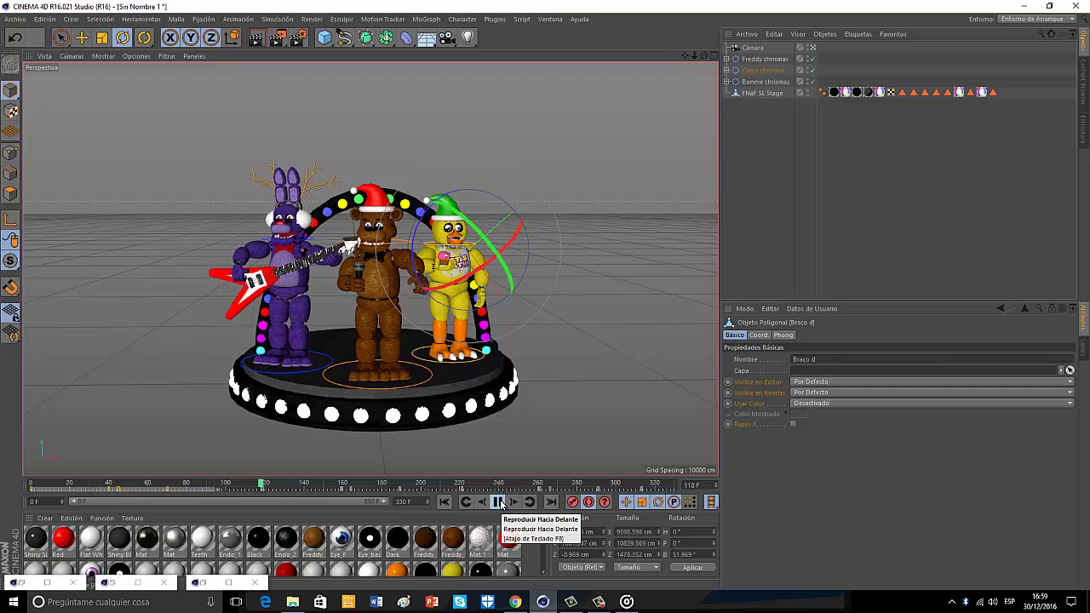
Step: Stop the playback check of Chica's repeated arm movement and return the animation to frame 0
left_click(501, 503)
left_click(32, 488)
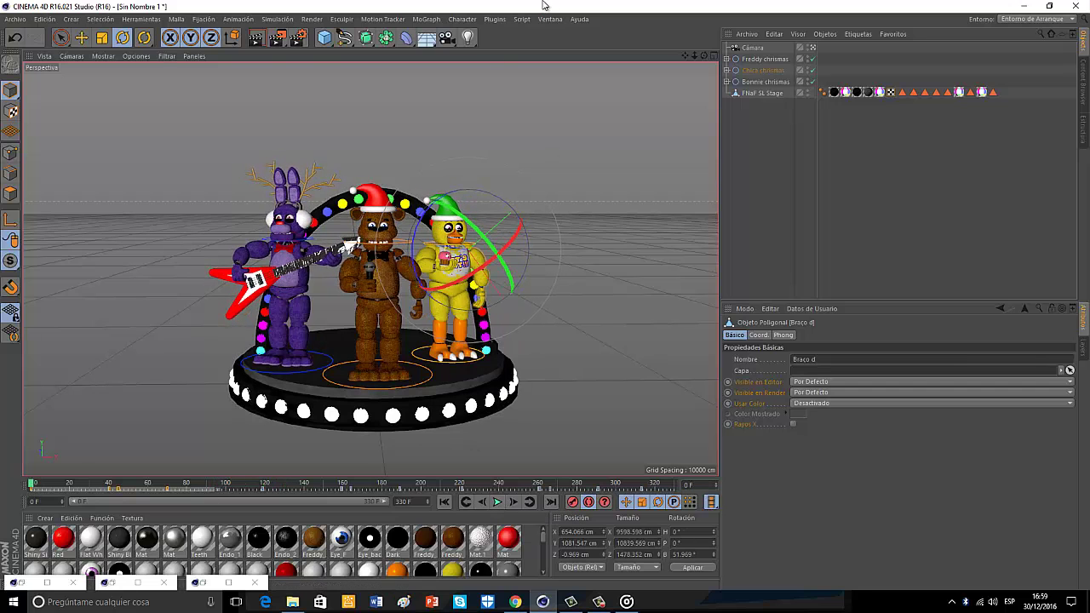
Step: Add a cube and stretch it along X and Z into a huge flat floor beneath the stage, about 103,600 cm wide
left_click(325, 37)
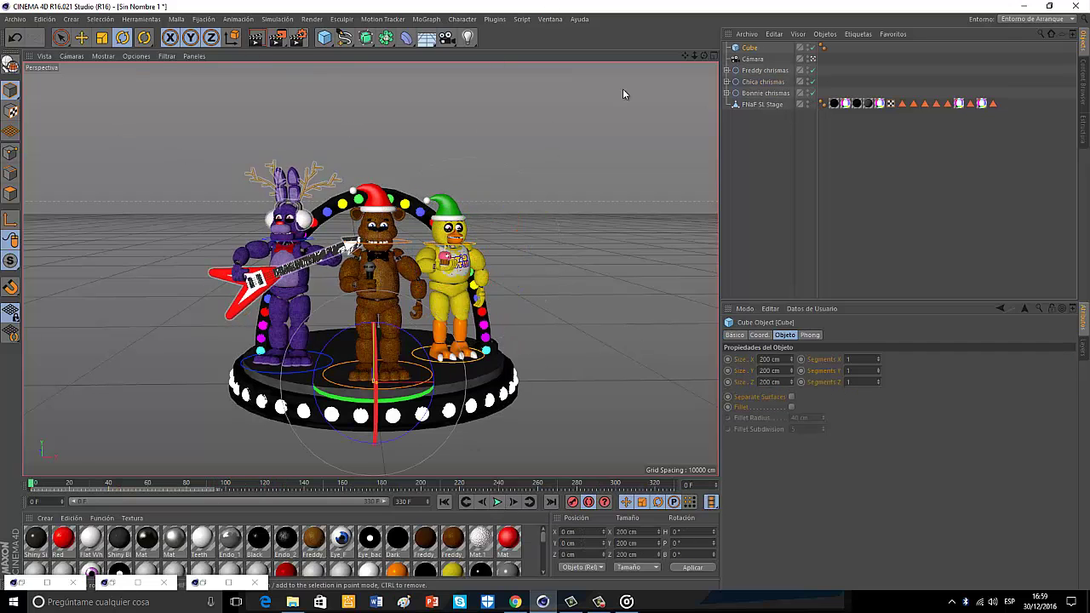
scroll(707, 98, "up", 3)
scroll(707, 99, "up", 1)
middle_click(559, 142)
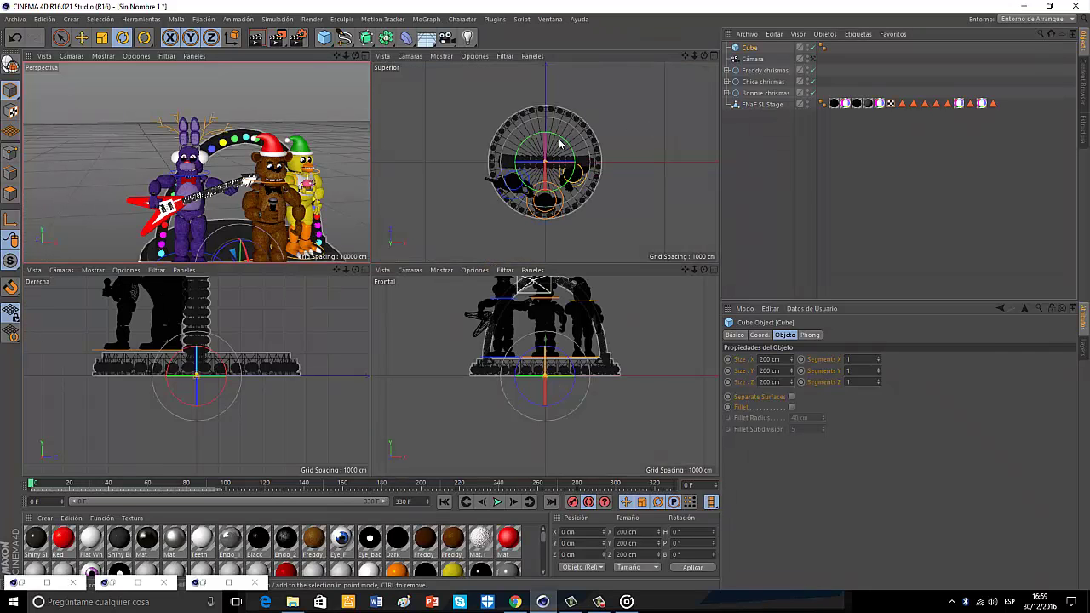
left_click(82, 38)
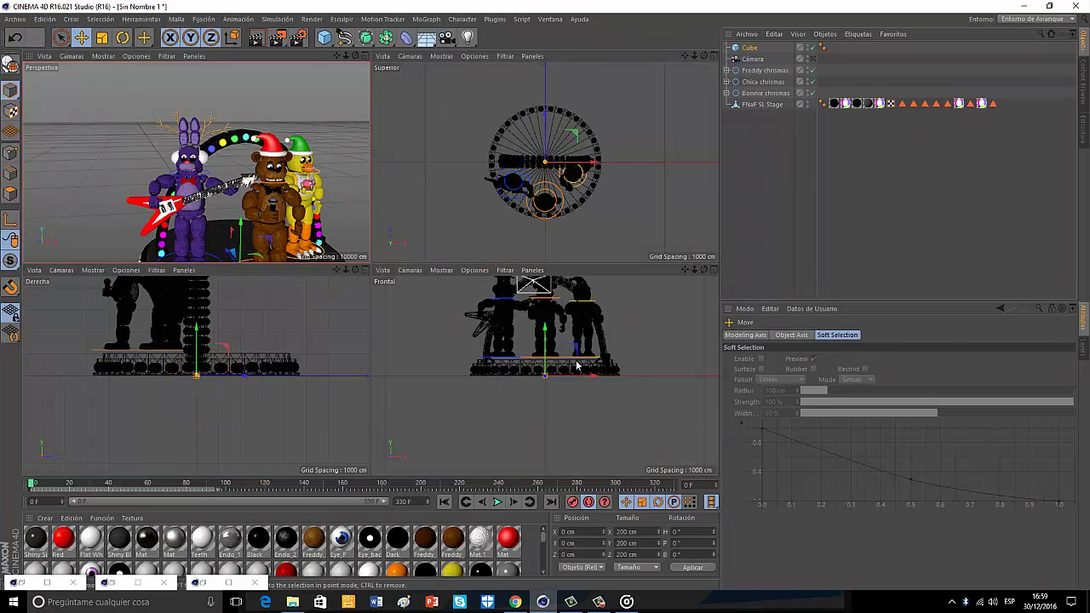
left_click_drag(544, 327, 543, 325)
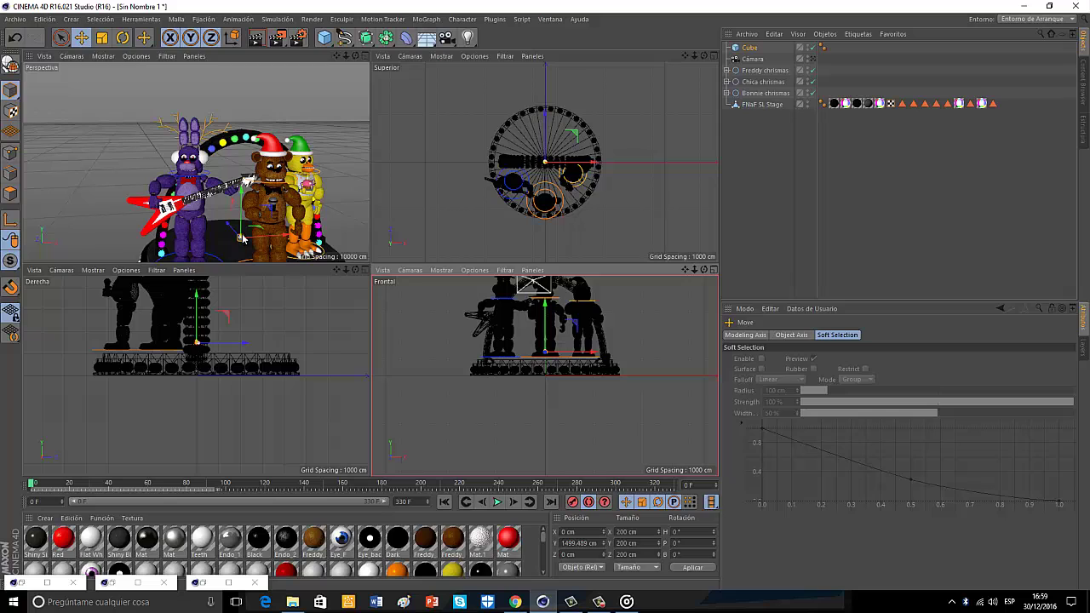
mouse_move(242, 238)
left_mouse_down()
mouse_move(240, 251)
mouse_move(244, 243)
left_mouse_up()
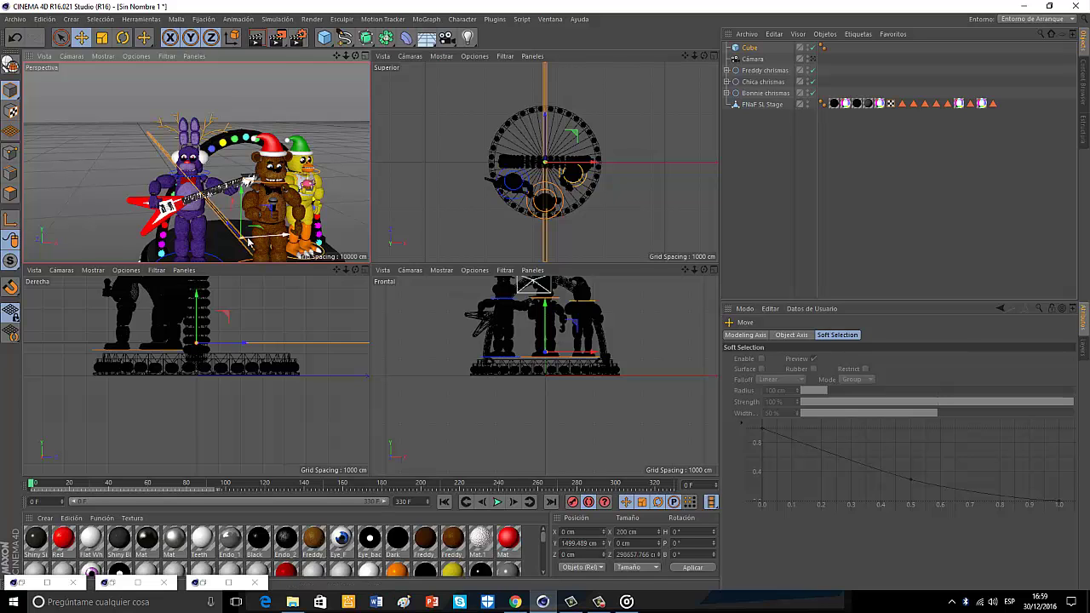
left_click_drag(250, 242, 543, 338)
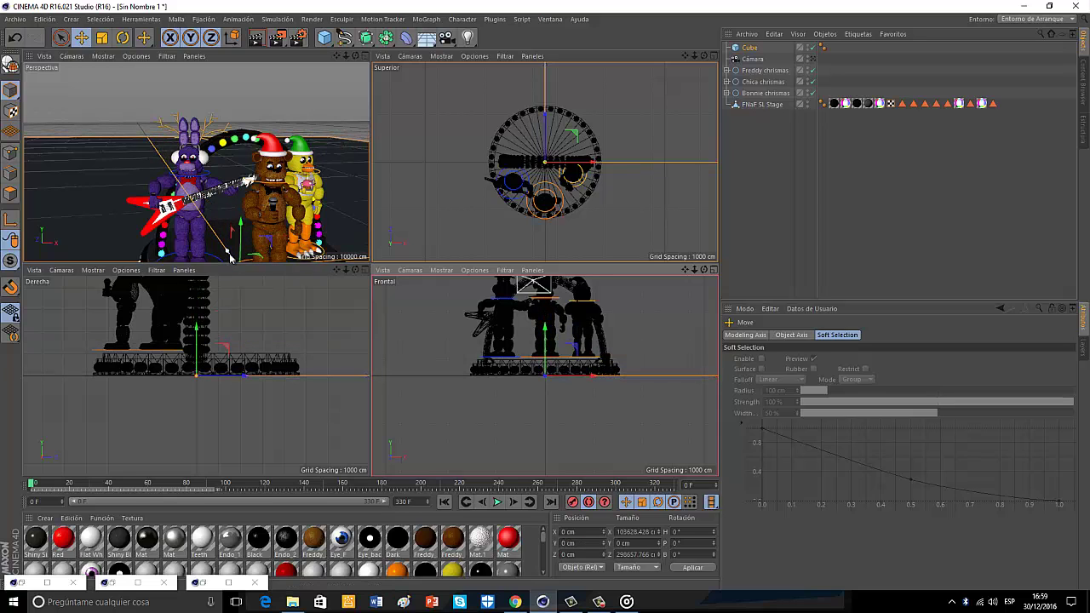
Step: Duplicate the floor cube about 7,354 cm behind the stage and rotate it about 90° in pitch to form a back wall
left_click_drag(229, 253, 15, 3, "ctrl")
left_click(123, 37)
left_click_drag(205, 189, 548, 299)
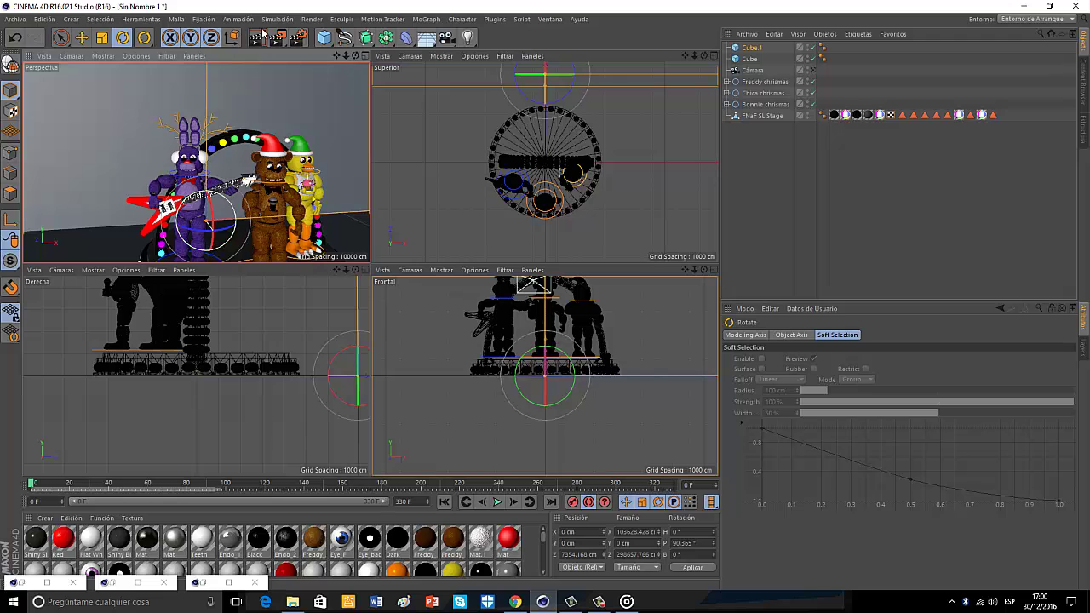
Step: Maximise the perspective view and look through the scene camera
left_click(364, 55)
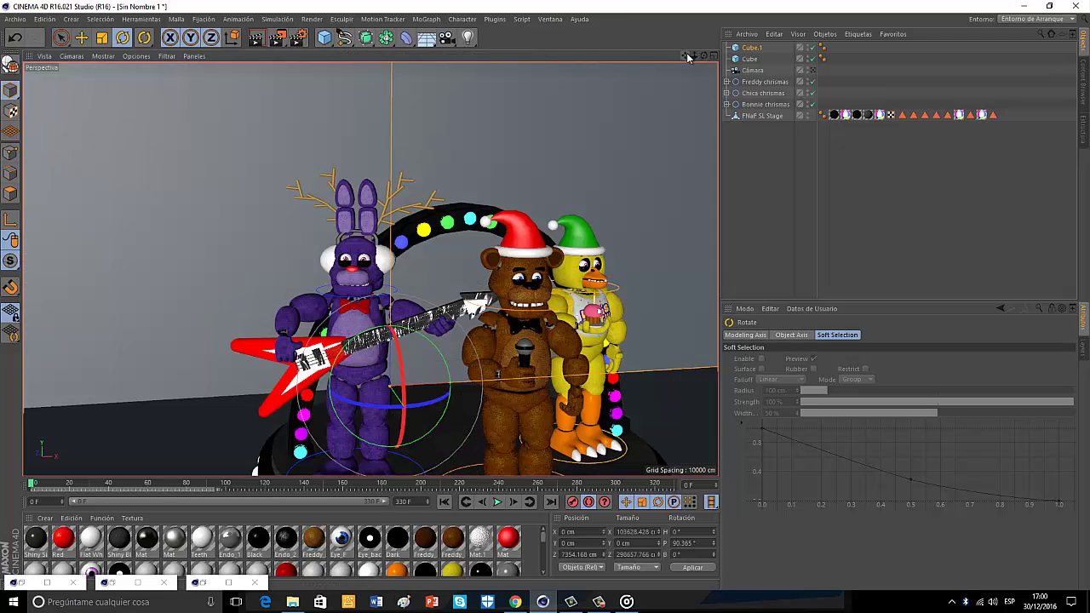
left_click_drag(685, 55, 769, 54)
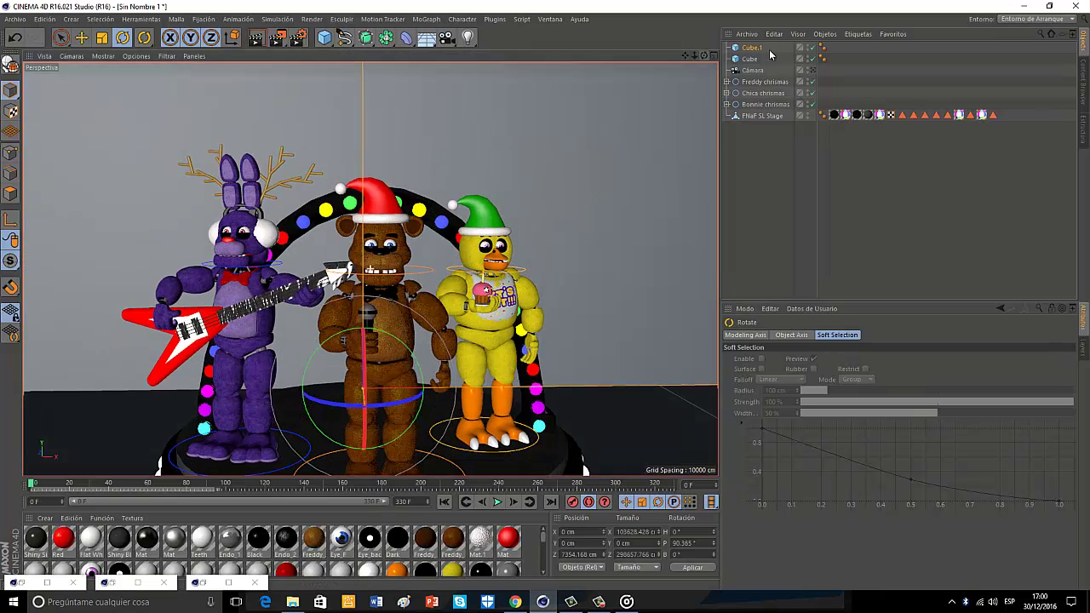
left_click(812, 70)
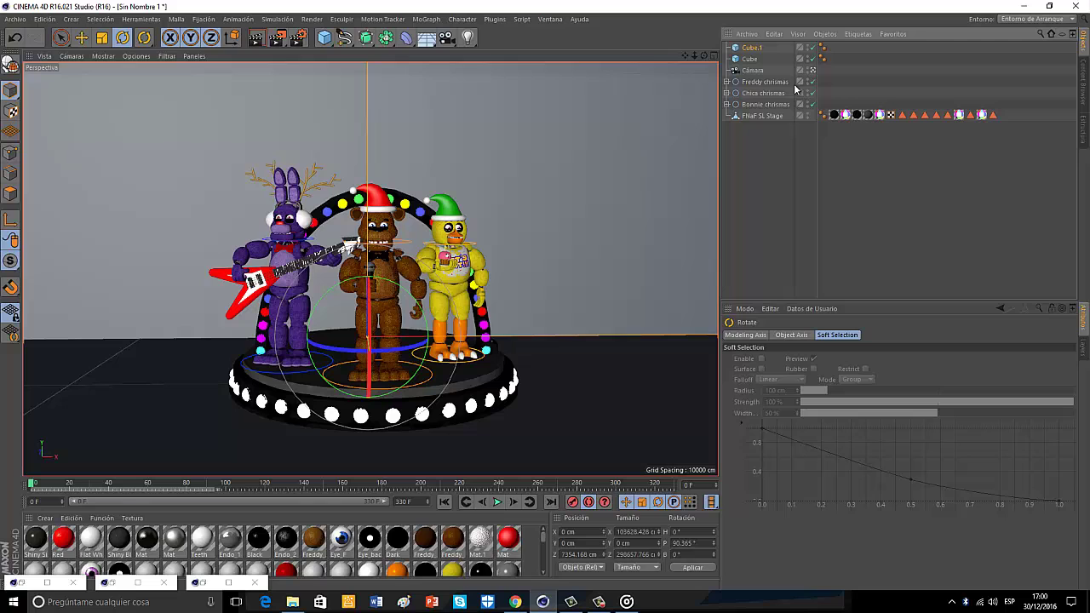
Step: Add a text spline and raise it above the stage arch to a Y position of about 7,318 cm
left_click(343, 37)
left_click(392, 135)
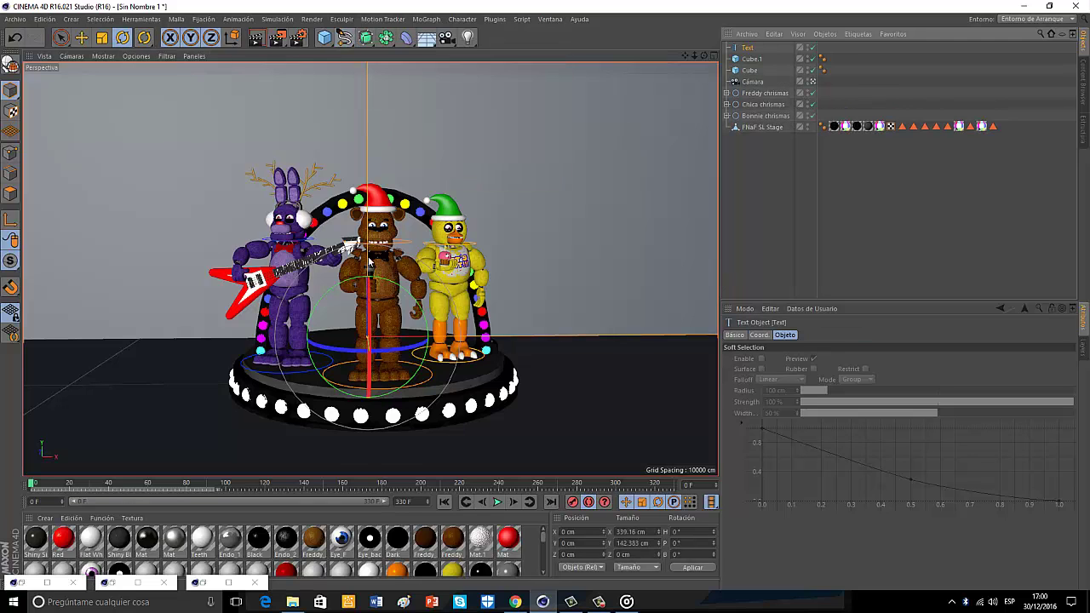
left_click(82, 38)
left_click_drag(375, 289, 380, 65)
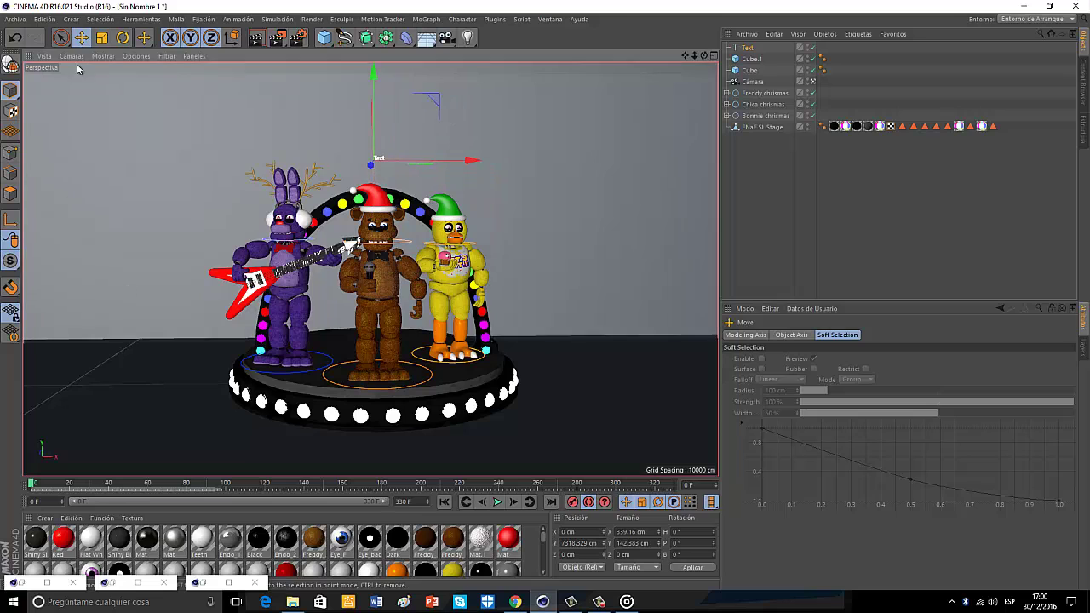
Step: Enlarge the text spline to a height of about 1,611 cm and place it above Bonnie, near X -8,044 and Y 7,790 cm
key("t")
left_click_drag(511, 137, 468, 264)
left_click(81, 37)
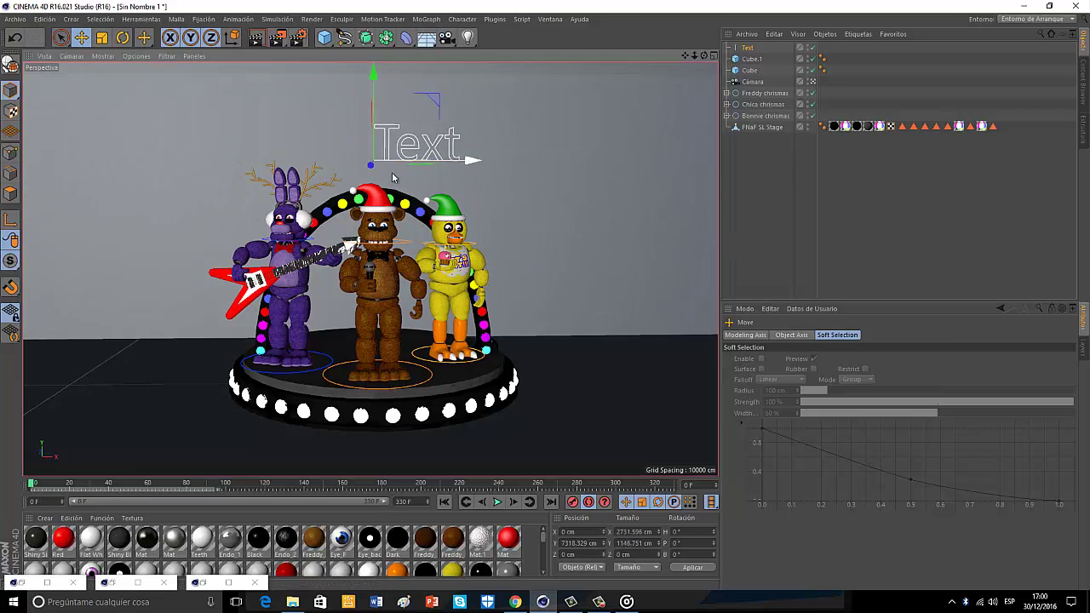
left_click_drag(470, 160, 220, 161)
left_click_drag(120, 149, 120, 135)
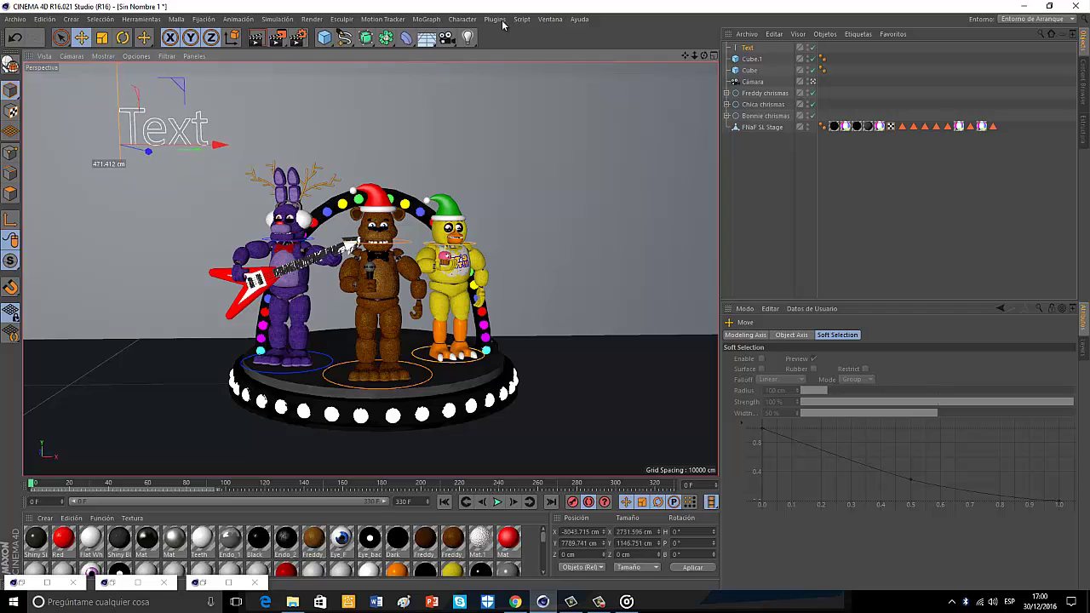
Step: Change the text spline's wording to "feliz año nuevo"
left_click(742, 48)
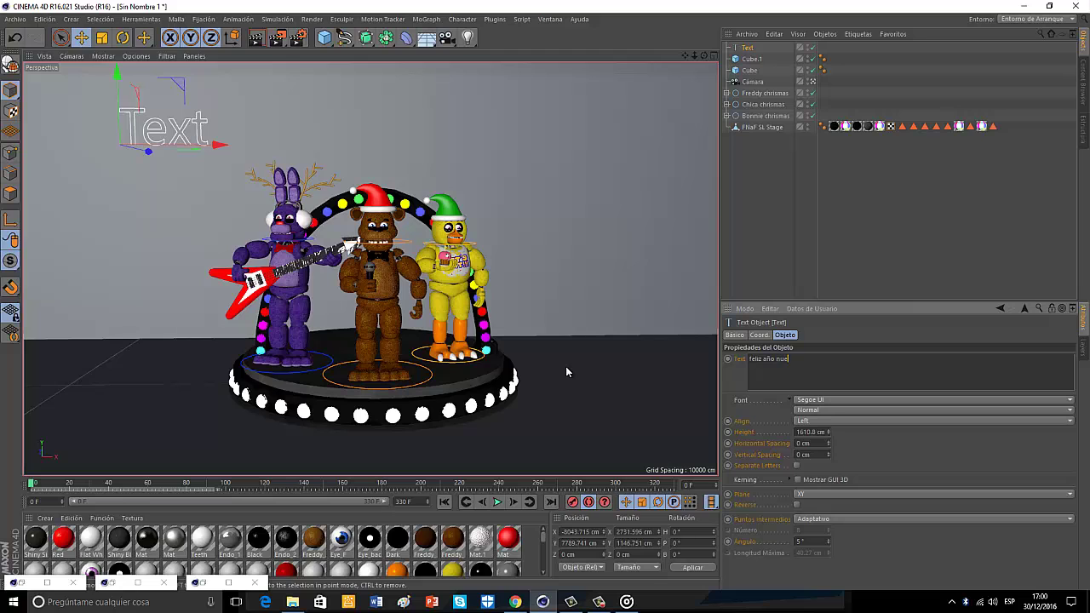
type("vo")
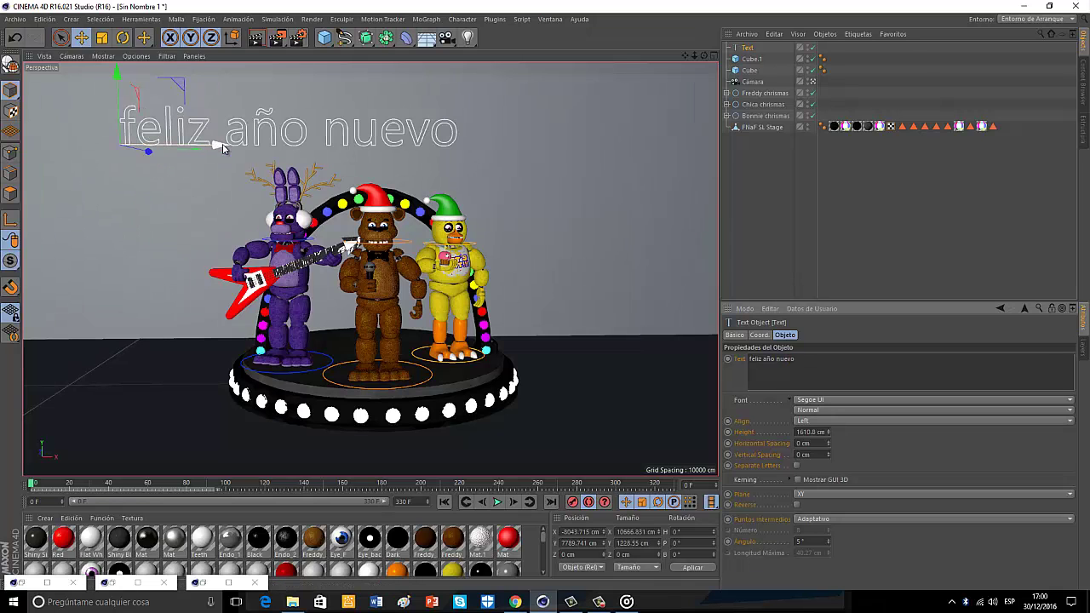
Step: Scale the greeting text to a height of about 2,365 cm and shift it to about X -7,850 cm above the band
left_click_drag(223, 144, 302, 145)
left_click(101, 37)
left_click_drag(544, 292, 567, 293)
left_click(82, 37)
left_click_drag(295, 144, 226, 146)
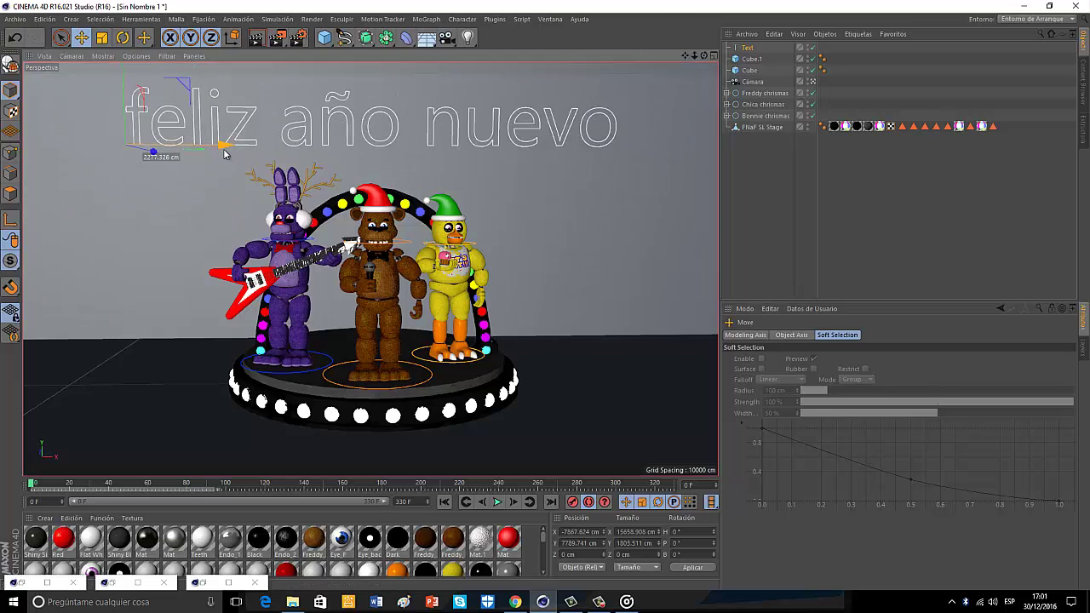
Step: Set the greeting text's font to Gigi
left_click(748, 47)
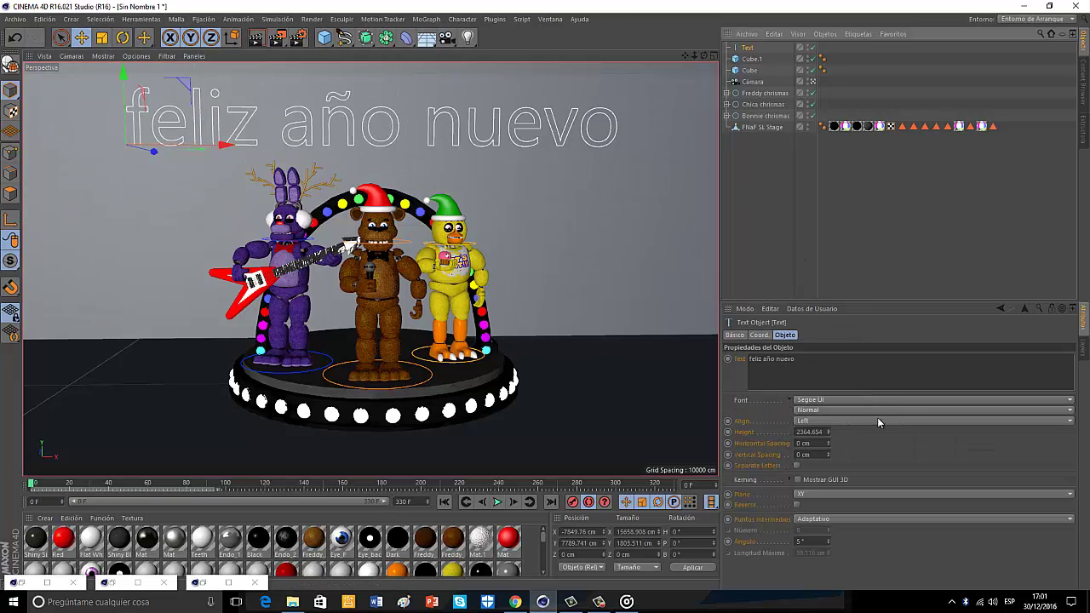
left_click(801, 401)
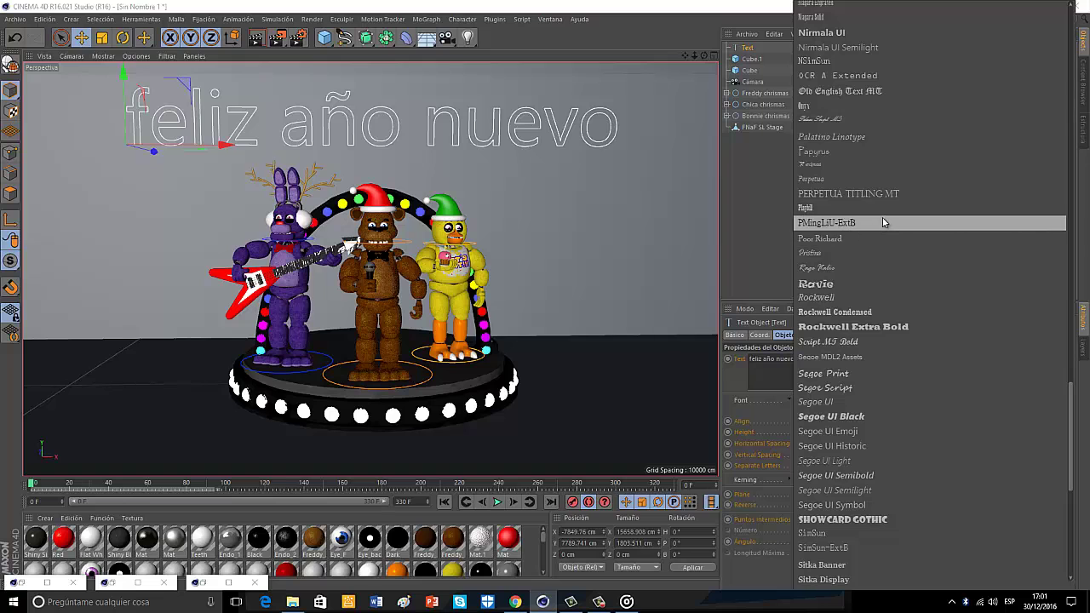
scroll(880, 189, "up", 5)
scroll(880, 189, "up", 12)
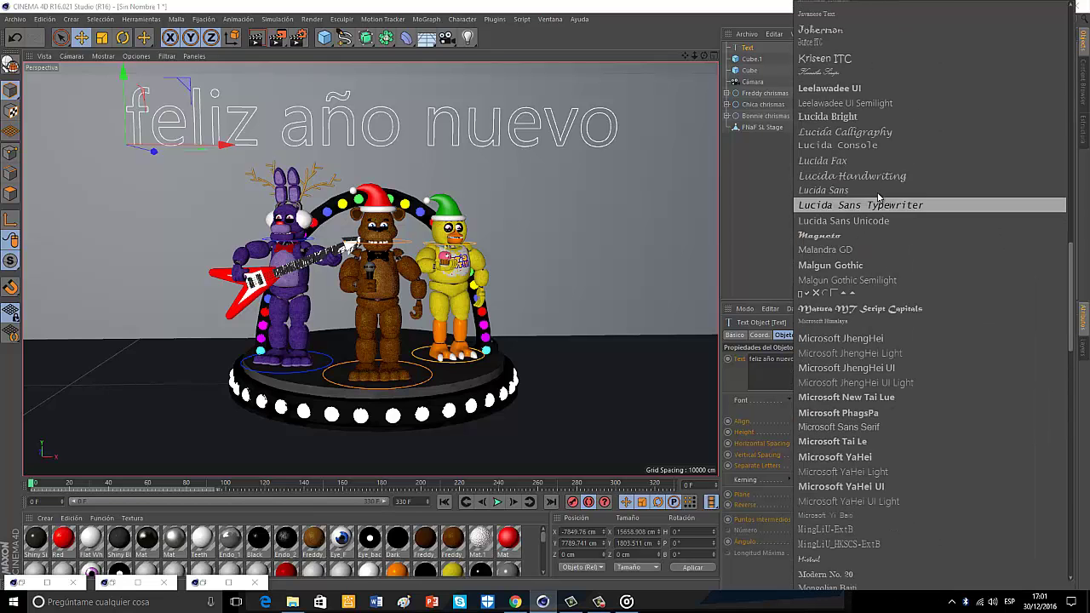
scroll(877, 132, "up", 8)
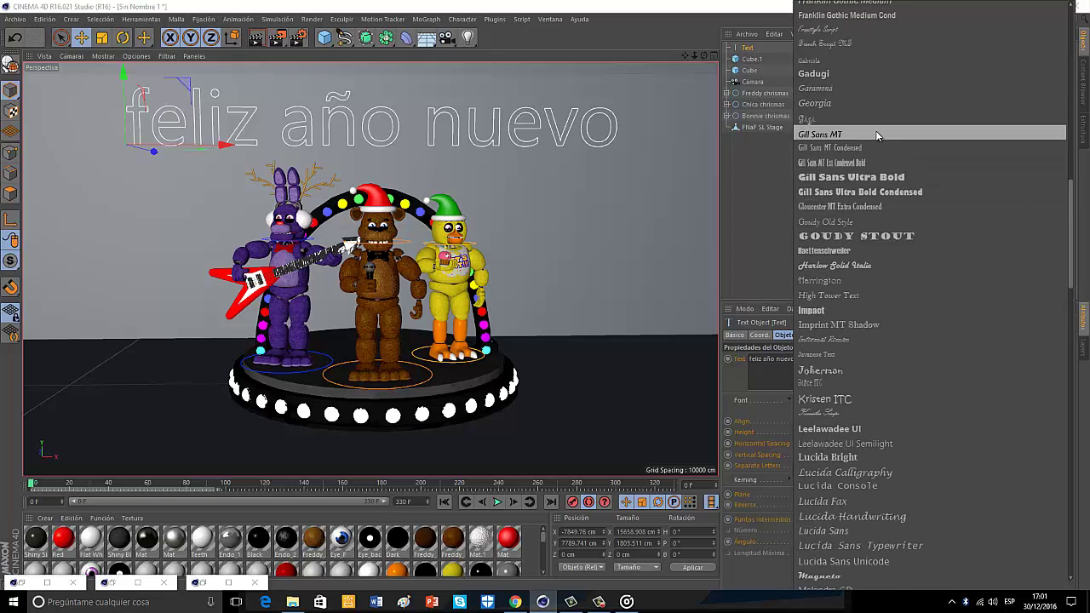
left_click(875, 126)
Step: Try Matura MT Script Capitals and Palace Script MT as the greeting text's font
left_click(815, 400)
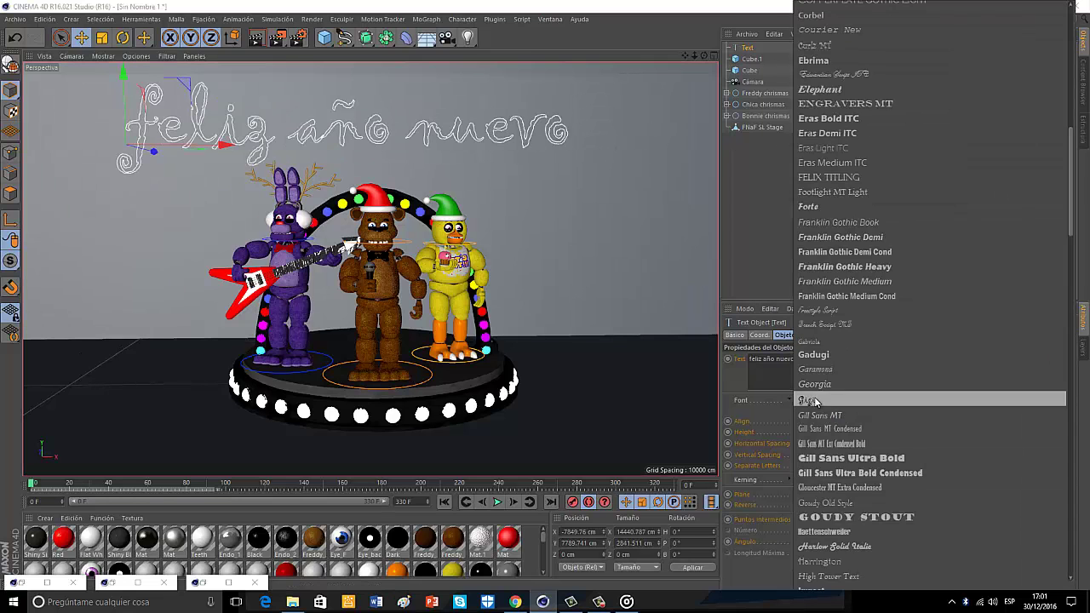
scroll(890, 392, "down", 12)
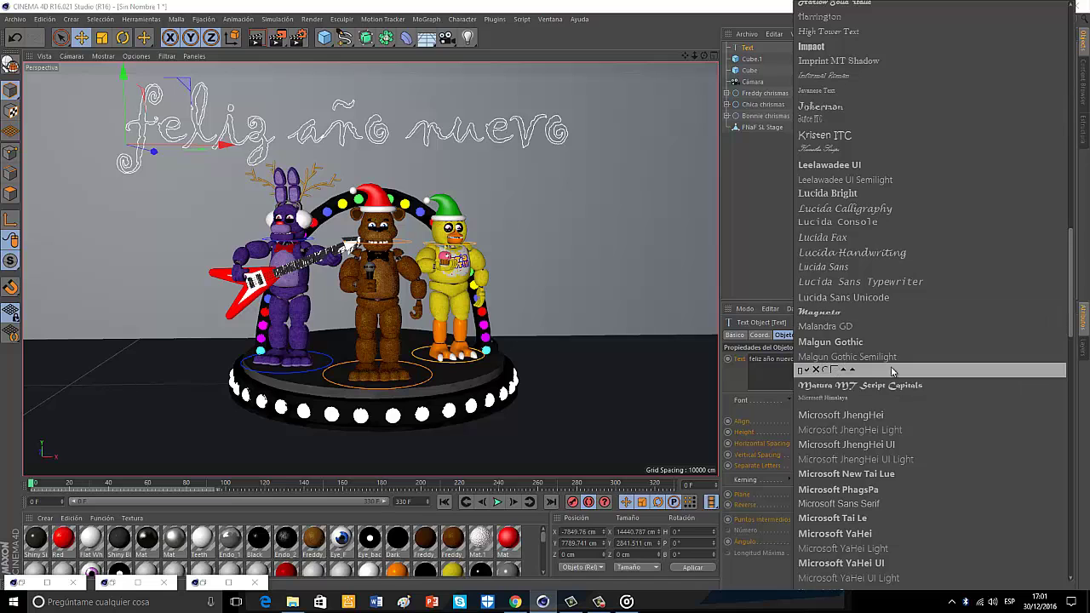
left_click(881, 386)
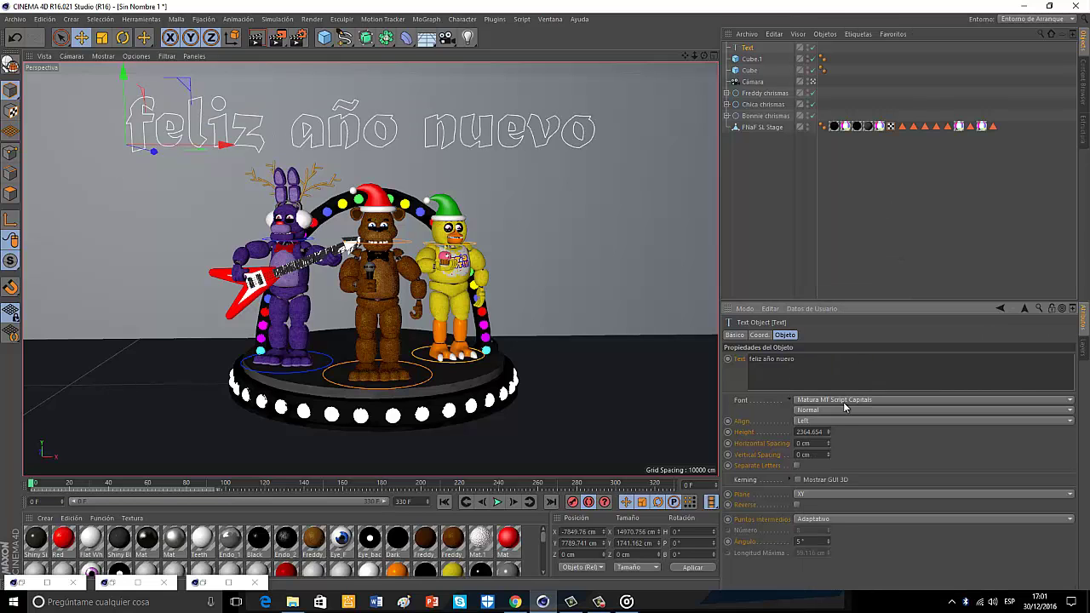
left_click(842, 400)
scroll(847, 418, "down", 8)
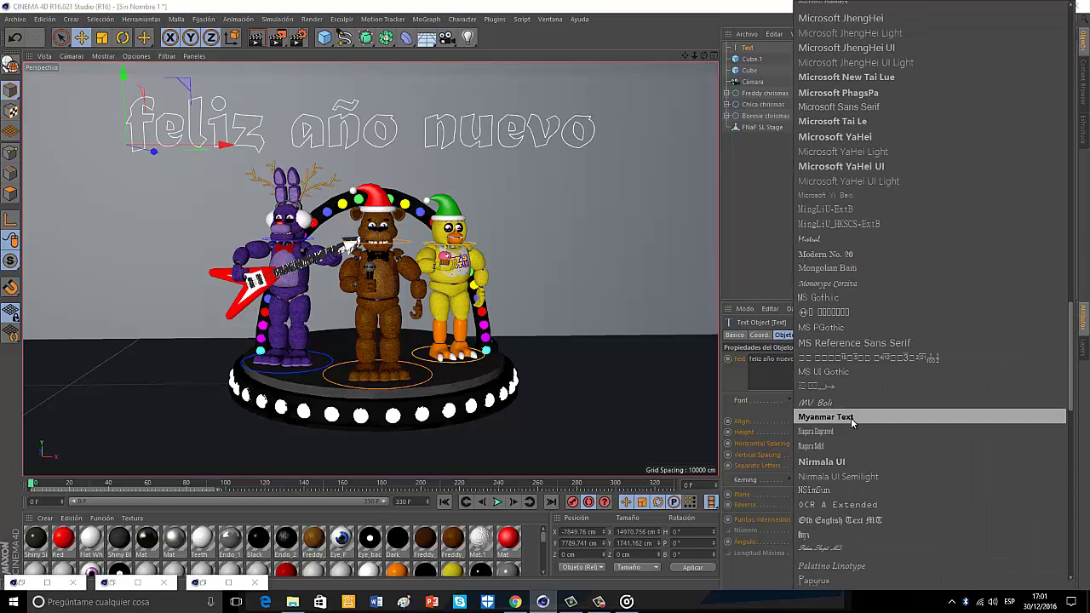
left_click(858, 413)
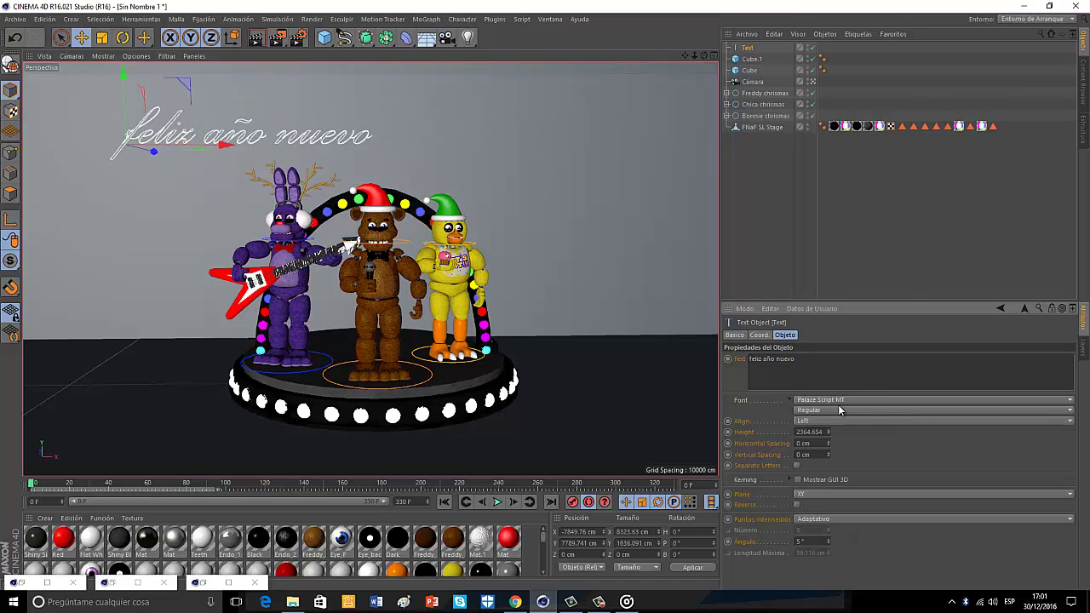
Step: Try the Pristina font, set the greeting text to Segoe Script instead, and shift the text to about X -9,650 cm
left_click(841, 402)
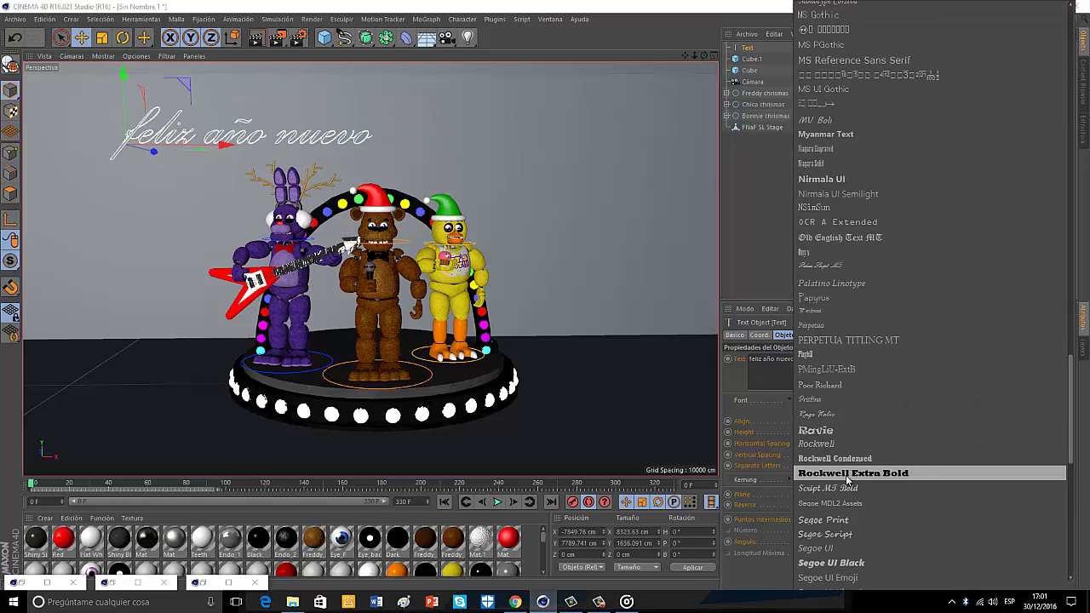
left_click(858, 399)
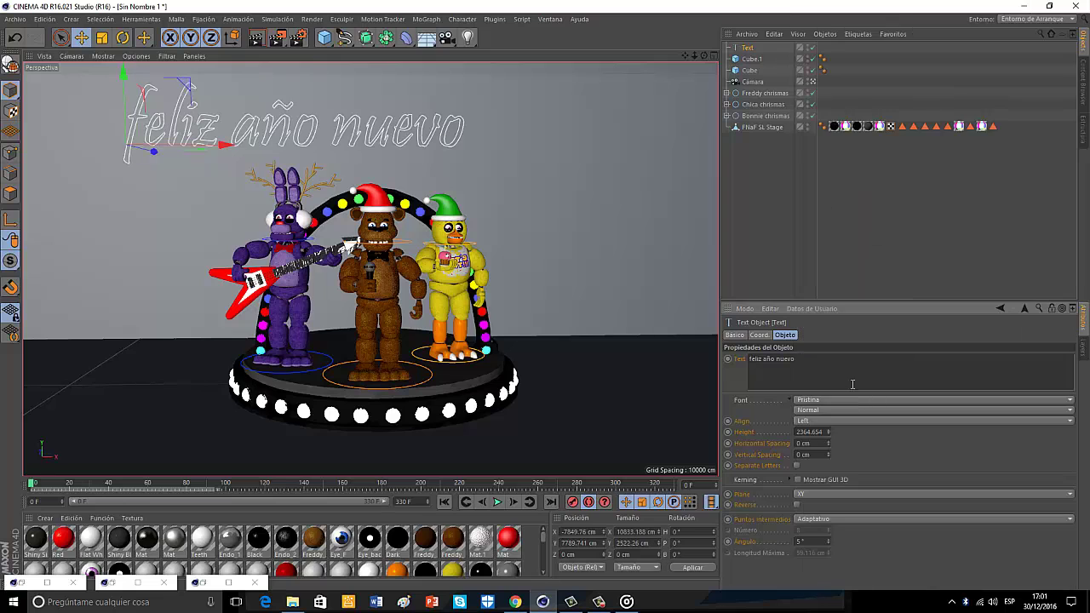
left_click(869, 400)
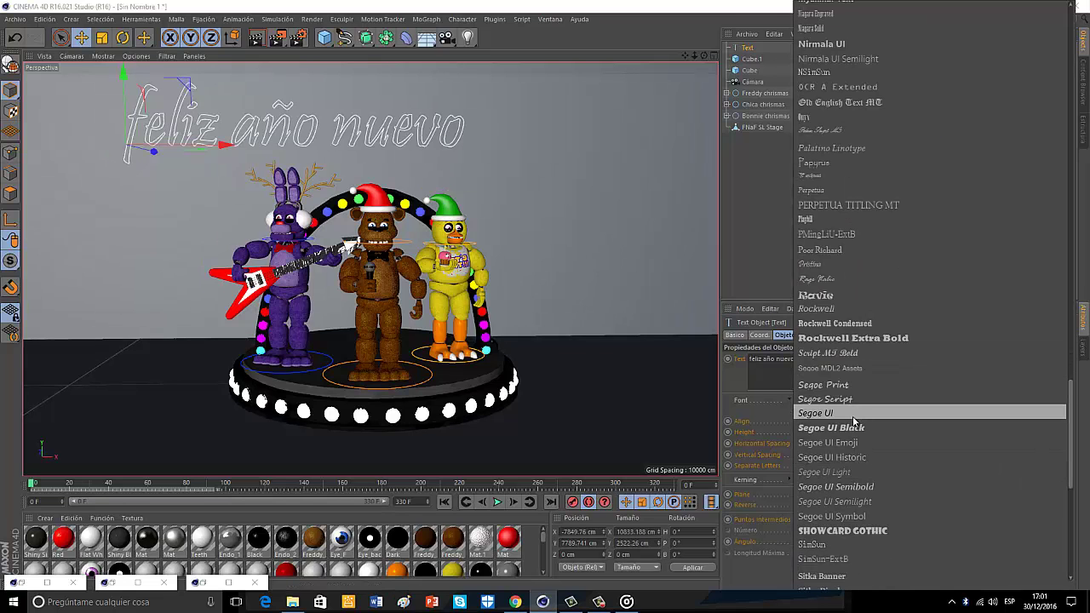
left_click(857, 399)
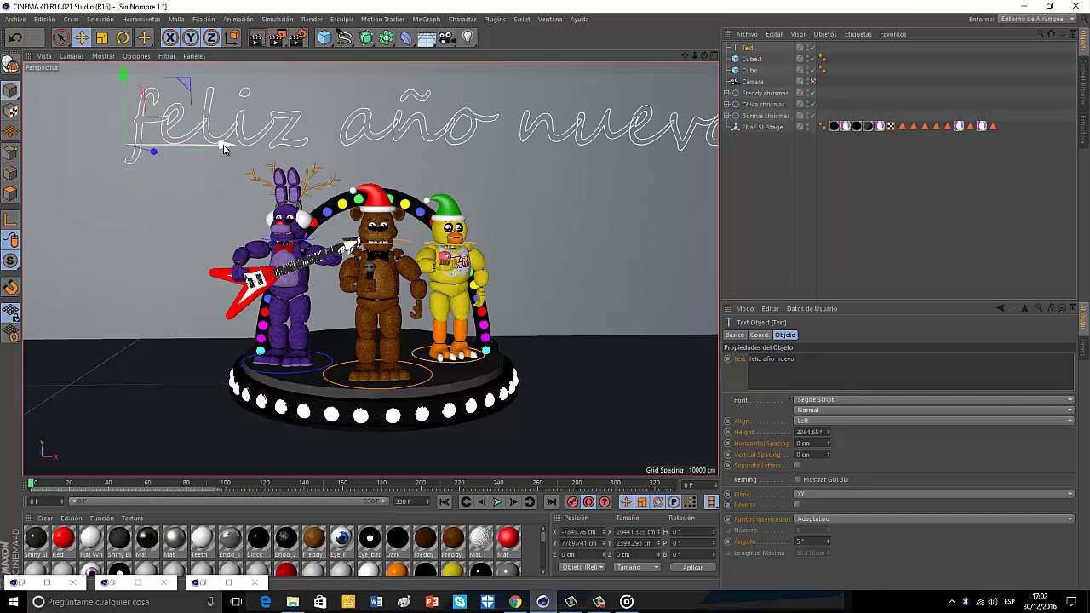
left_click_drag(219, 144, 159, 156)
Step: Extrude the greeting text spline and apply the Red material and the red Mat material to it
left_click_drag(365, 37, 528, 53)
left_click_drag(743, 61, 754, 49)
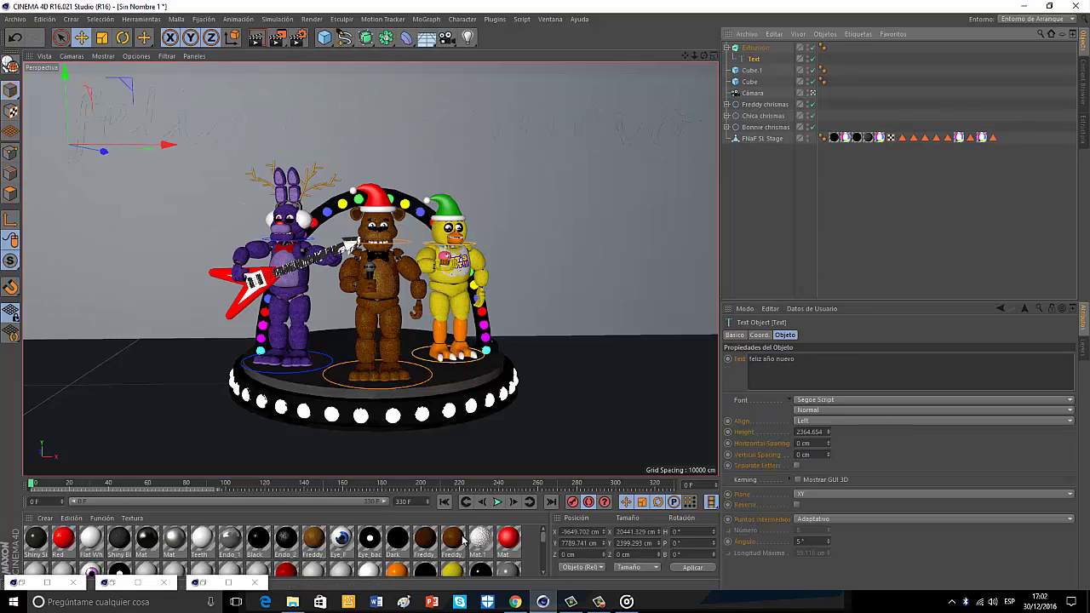
left_click_drag(59, 542, 834, 47)
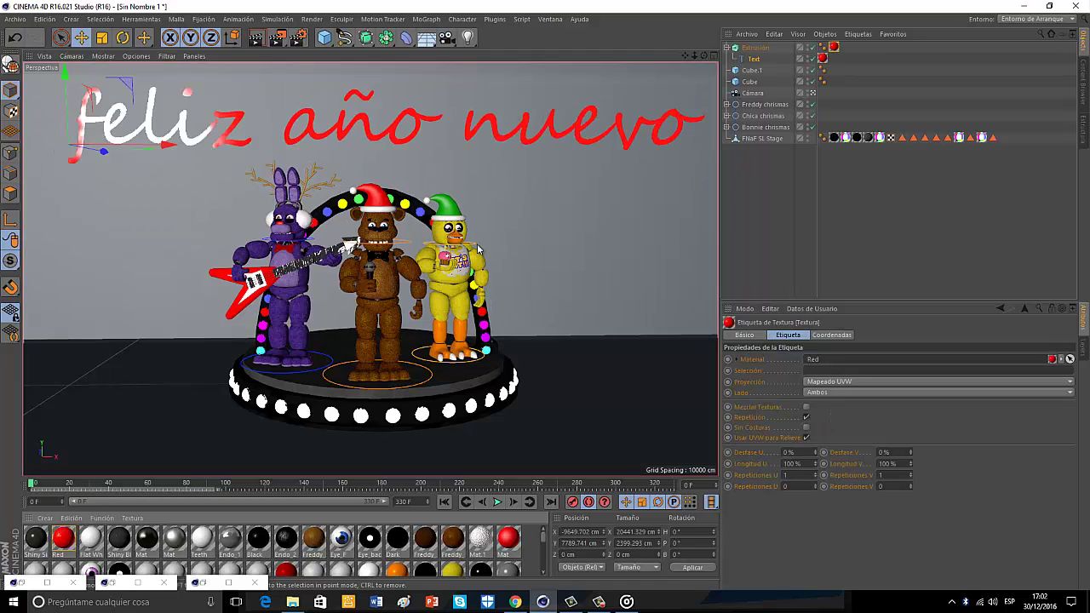
left_click_drag(512, 538, 909, 129)
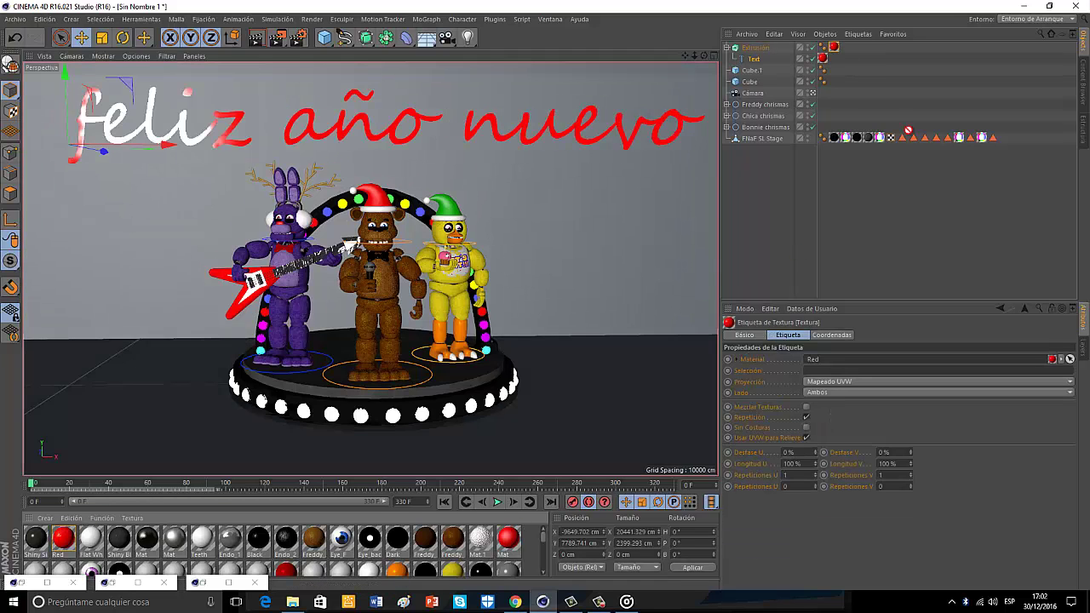
left_click_drag(771, 48, 771, 49)
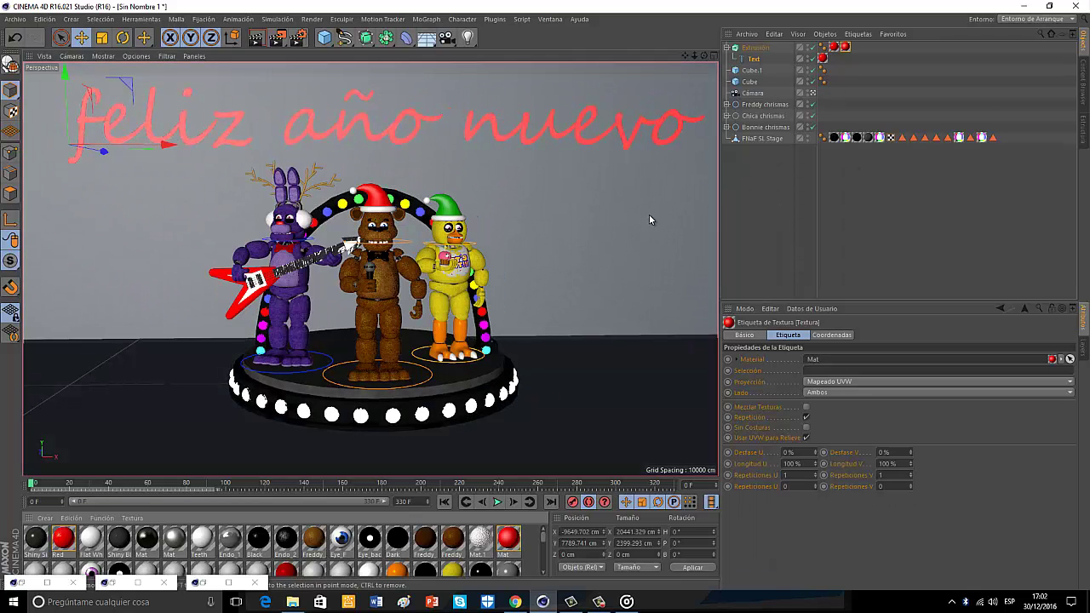
Step: Add a light and place it in front of the greeting text at about Y 7,900 cm and Z -7,594 cm
left_click(467, 36)
left_click_drag(372, 298, 372, 64)
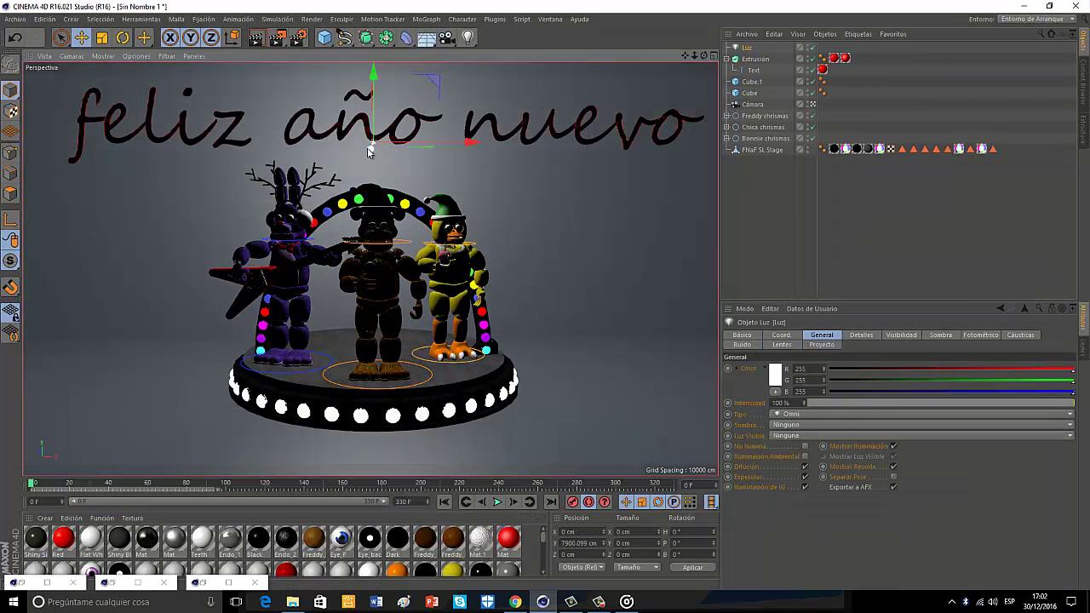
left_click_drag(370, 151, 383, 119)
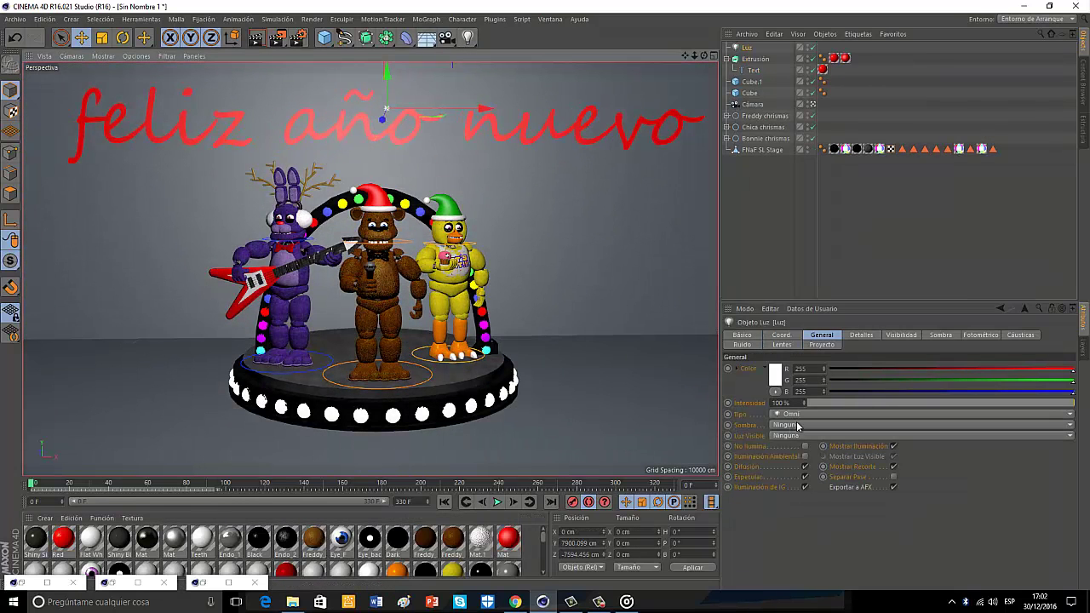
Step: Set the light's shadow to Mapa de Sombras (Suave) and its visible light to Visible
left_click(798, 425)
left_click(818, 436)
left_click(792, 435)
left_click(800, 447)
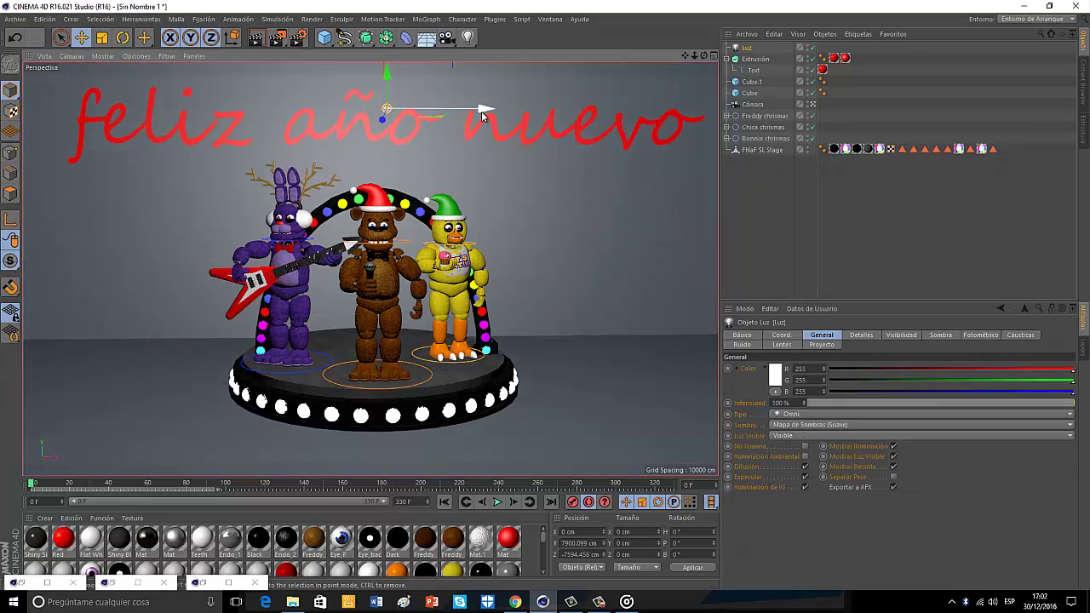
Step: Duplicate the light to about X 3,470 cm and X -3,136 cm, and colour the second copy red (255, 0, 0)
left_click_drag(542, 121, 334, 152, "ctrl")
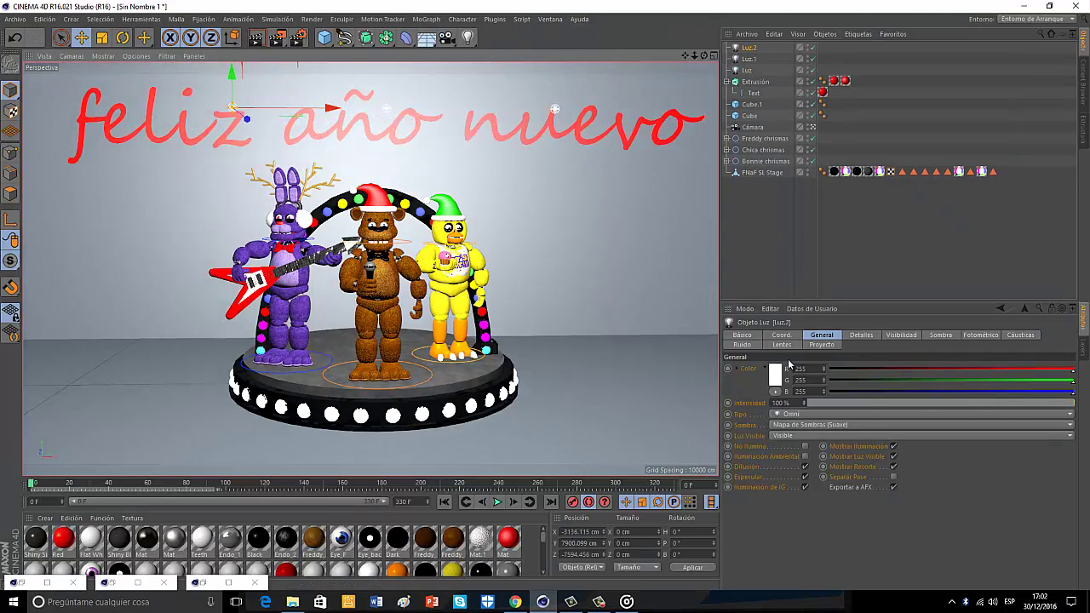
left_click(775, 368)
left_click_drag(753, 349, 762, 339)
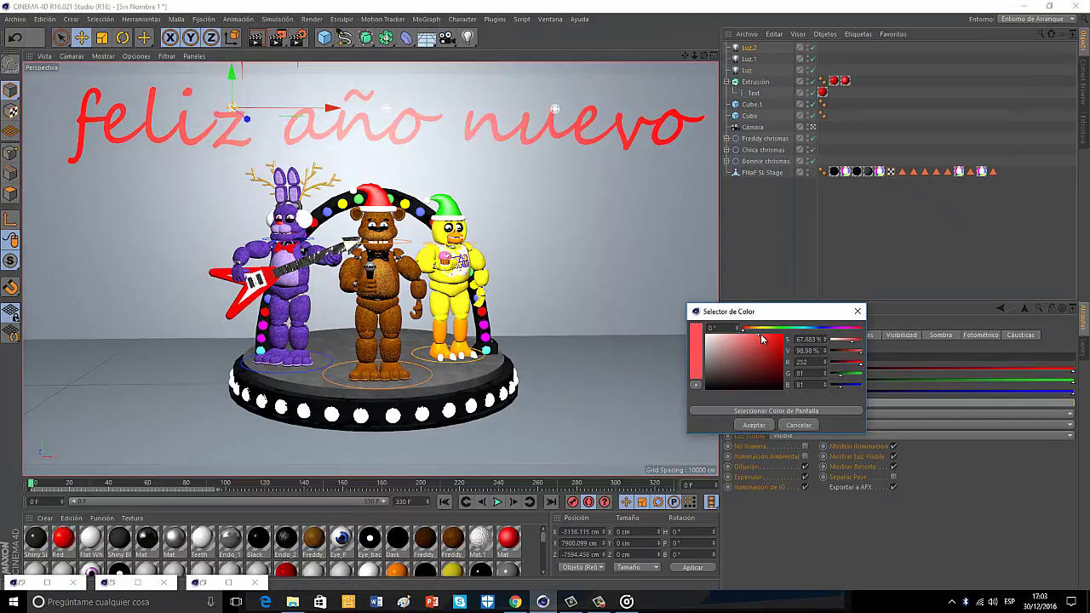
left_click(753, 425)
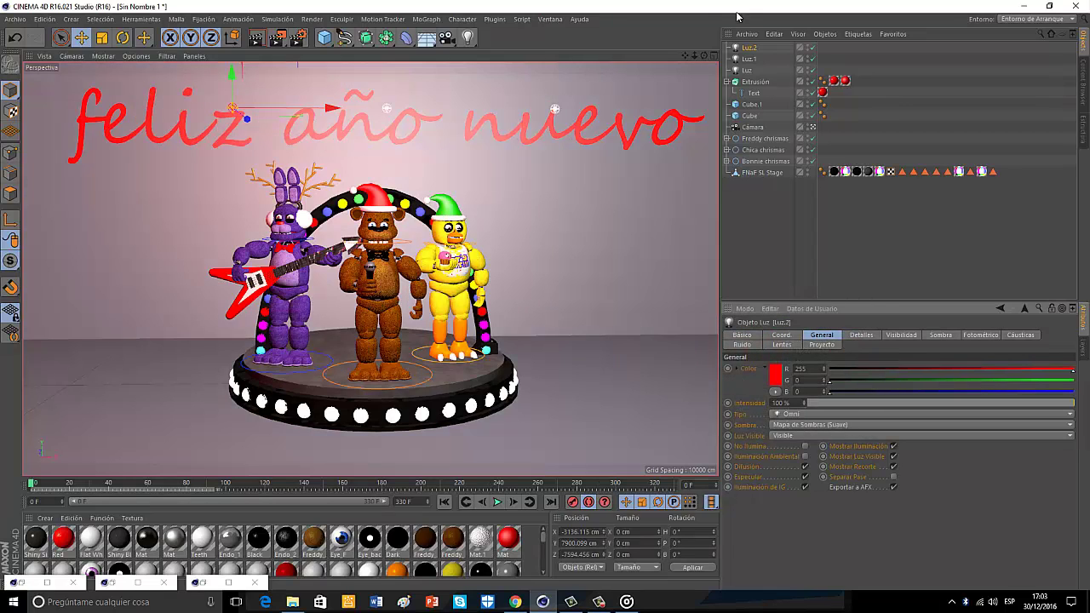
Step: Colour the light copy in front of "nuevo" green (5, 247, 65)
left_click(749, 59)
left_click(775, 372)
left_click(785, 332)
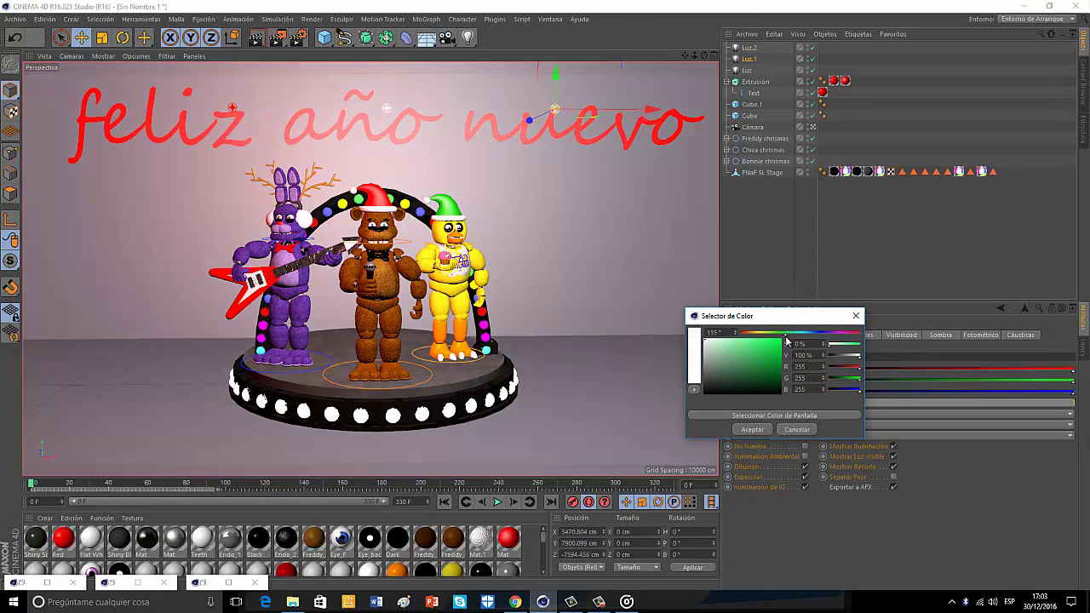
left_click(779, 339)
left_click(767, 430)
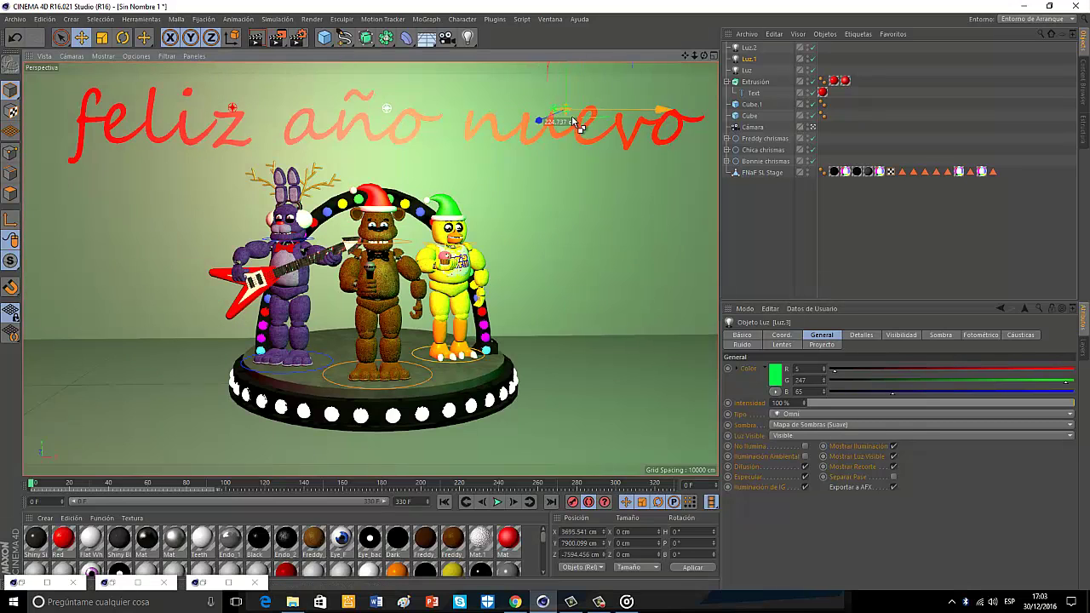
Step: Duplicate the green light to about X -3,859 cm and colour the copy blue (33, 5, 247)
left_click_drag(652, 110, 292, 143)
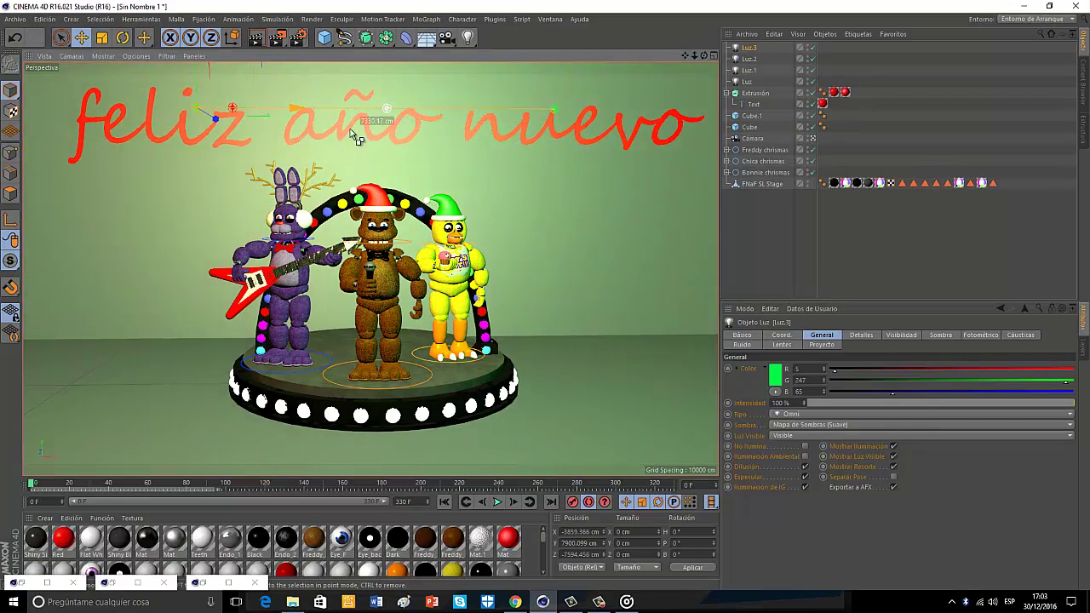
left_click(775, 374)
left_click(826, 330)
left_click(754, 423)
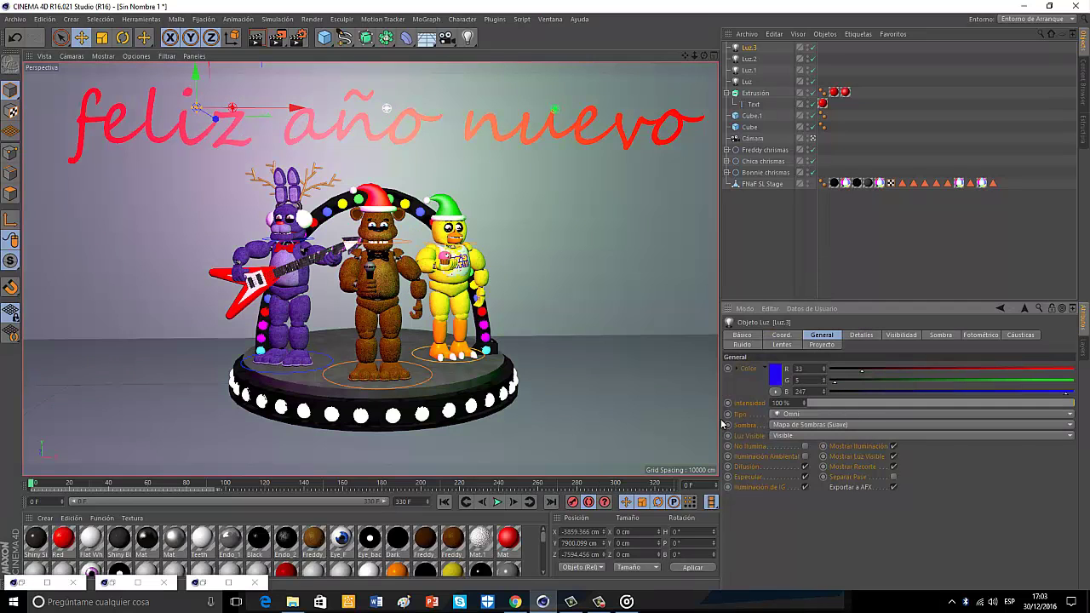
Step: Duplicate the blue light to about X 4,428 cm and colour the copy magenta (223, 5, 247)
left_click_drag(297, 110, 702, 153, "ctrl")
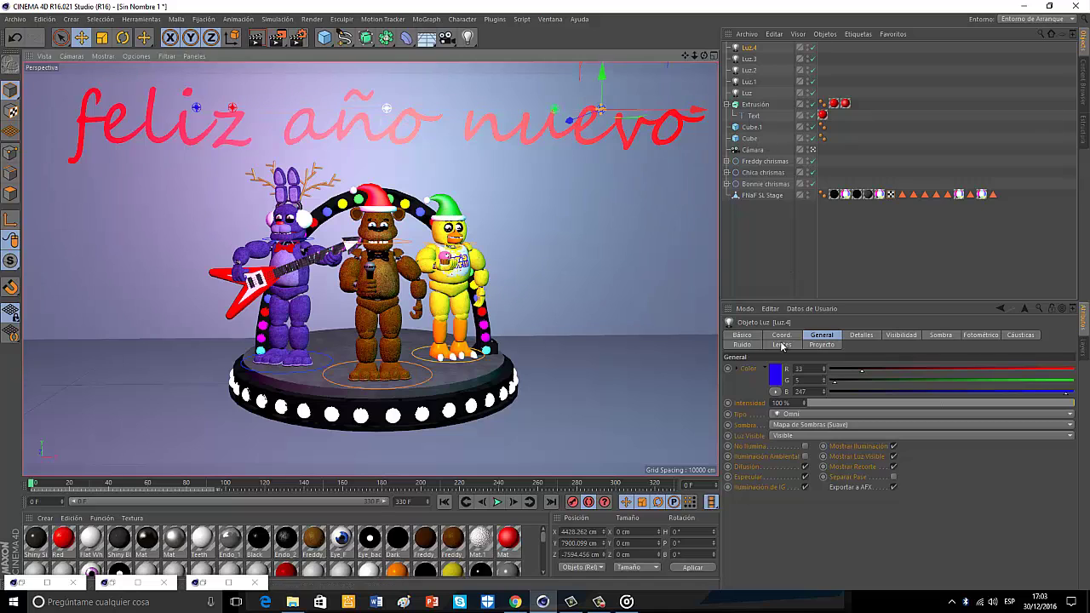
left_click(778, 372)
left_click(754, 324)
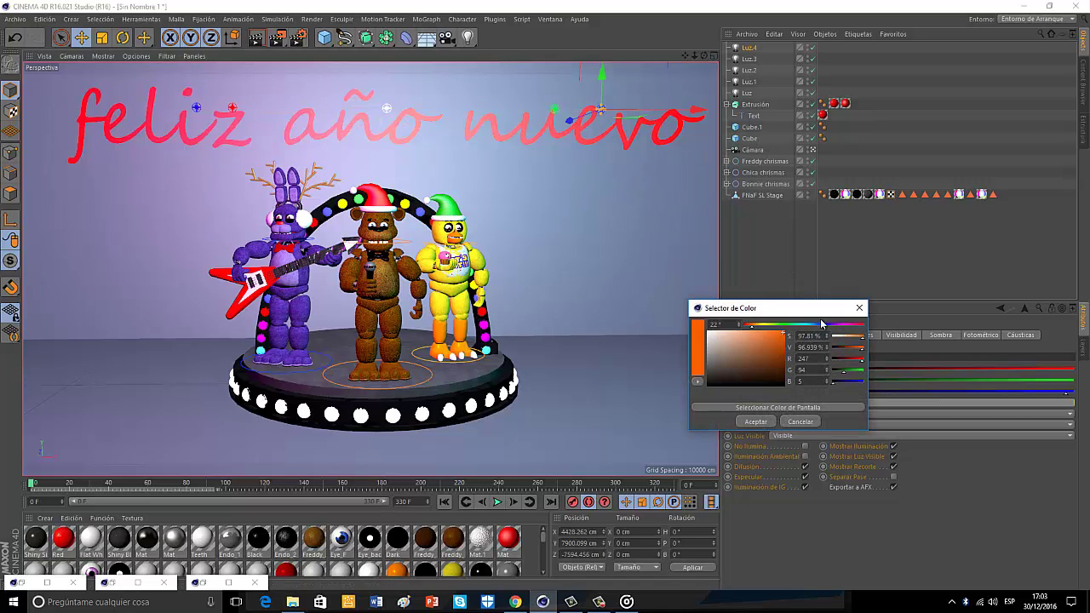
left_click(845, 325)
left_click_drag(843, 324, 841, 326)
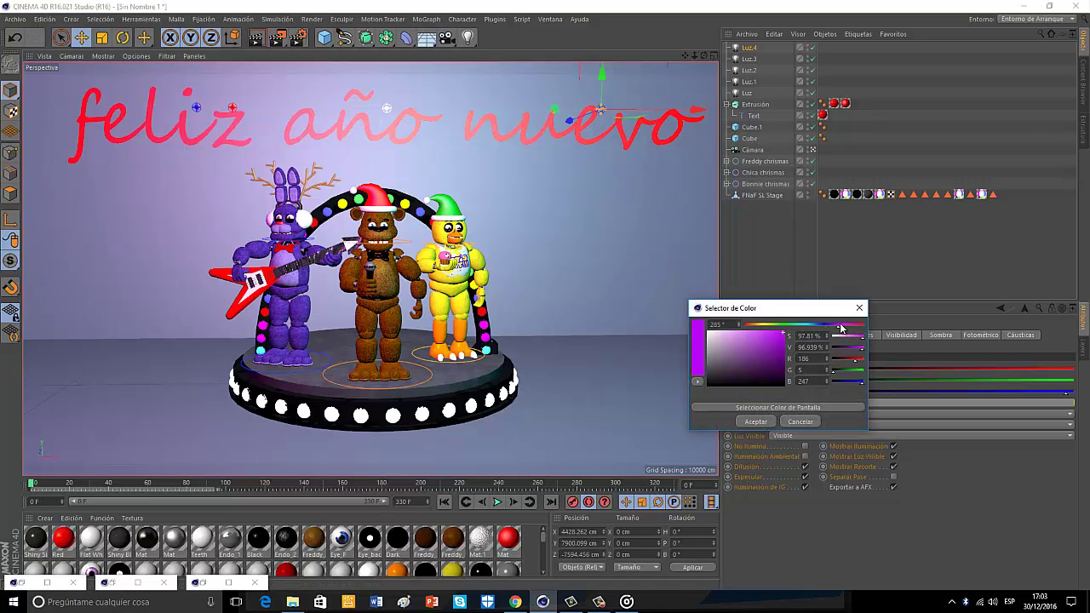
left_click(754, 422)
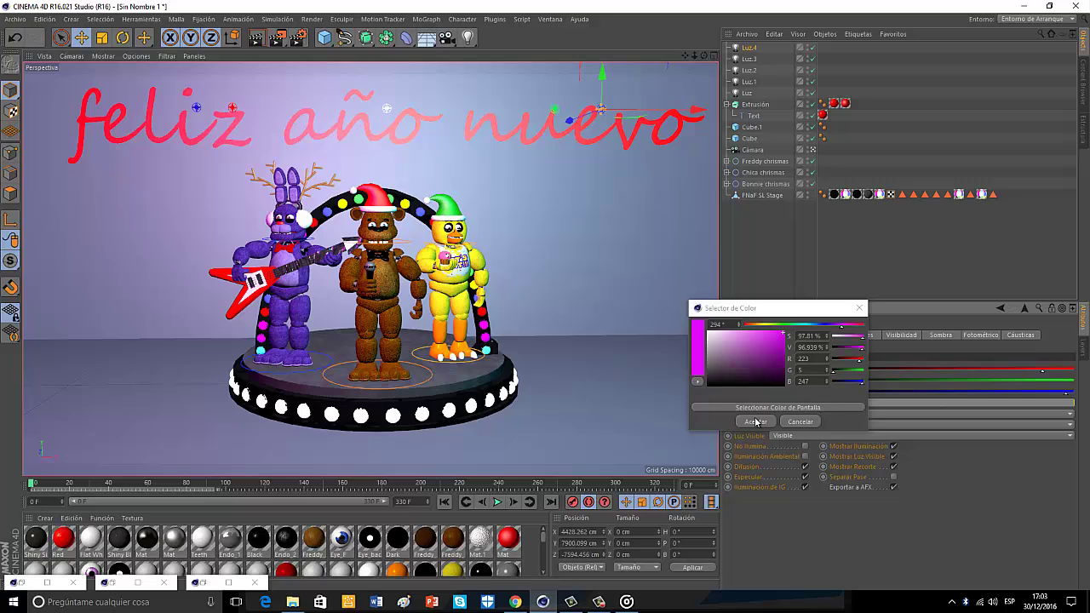
left_click(748, 59, "shift")
left_click(776, 62)
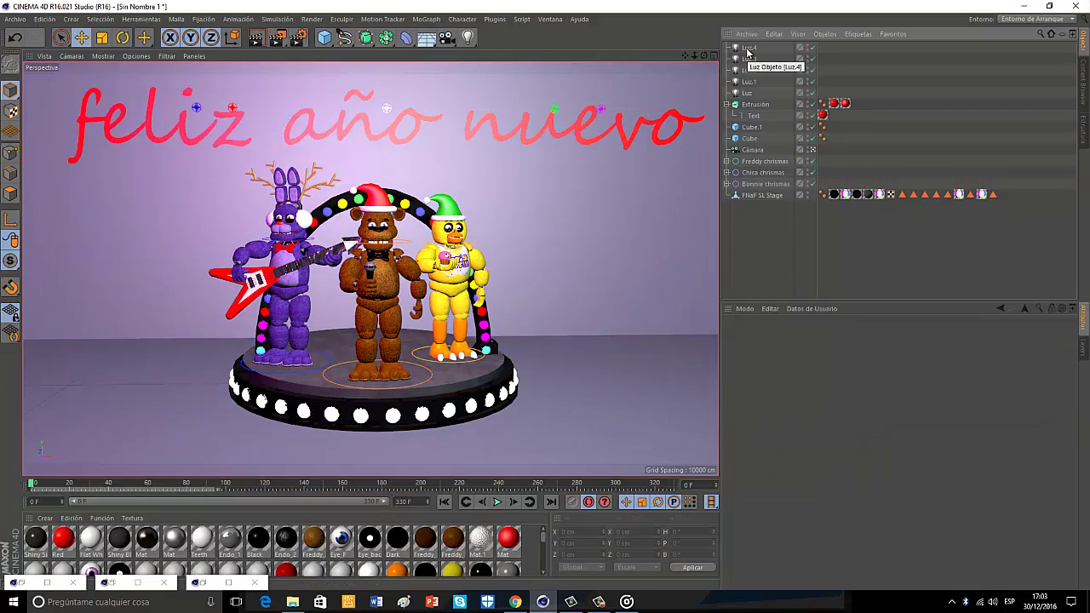
left_click(748, 49)
left_click(749, 71, "shift")
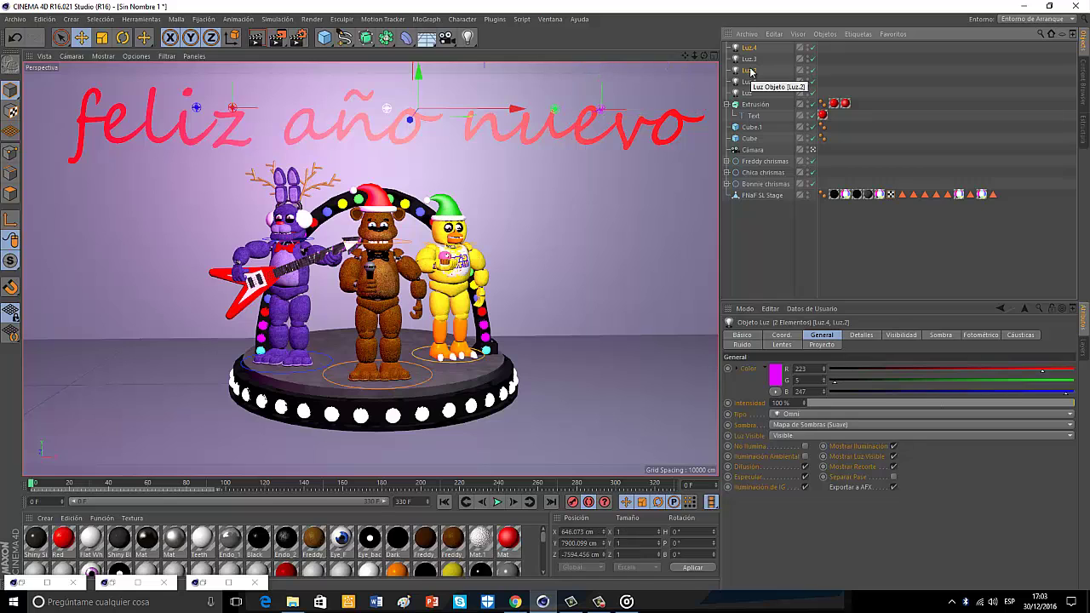
key("ctrl+shift+a")
left_click(749, 60)
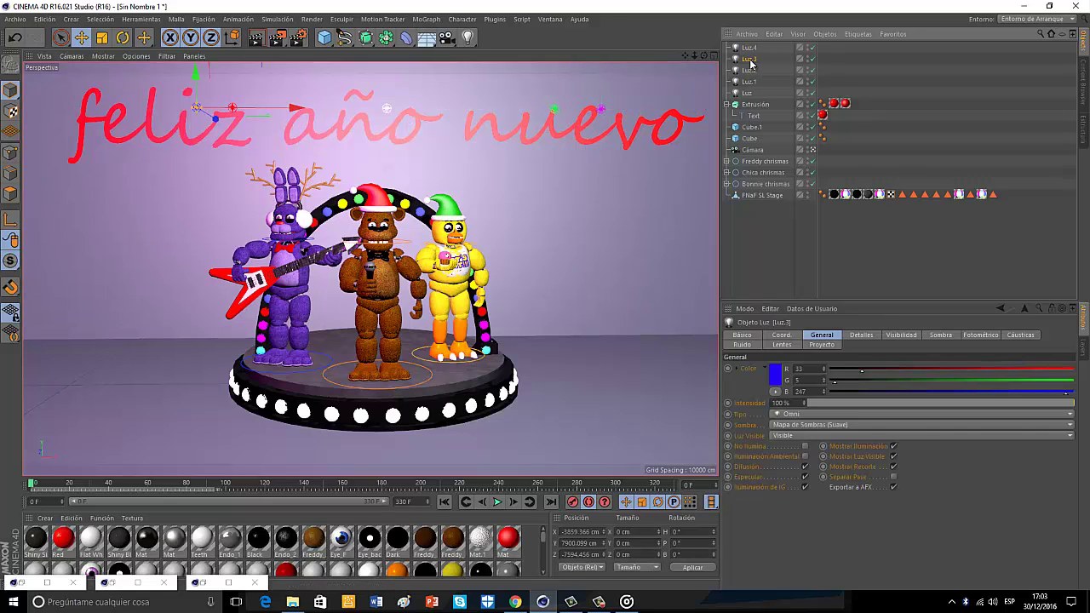
left_click(749, 49)
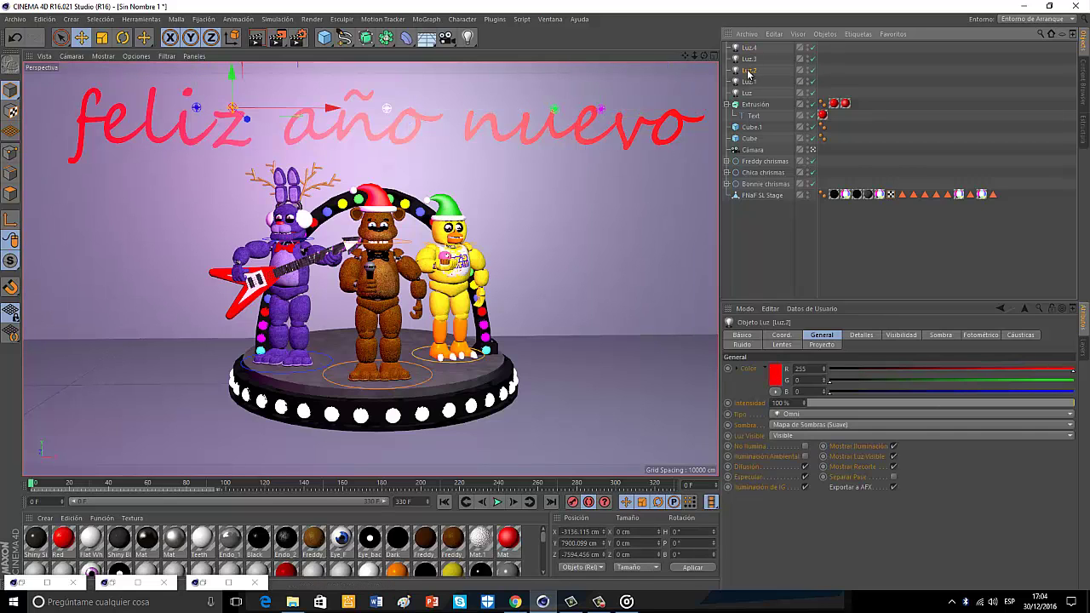
Step: Select the green and magenta lights together and move them to about X -3,617 cm at frame 30
left_click(750, 82)
left_click(750, 49, "ctrl")
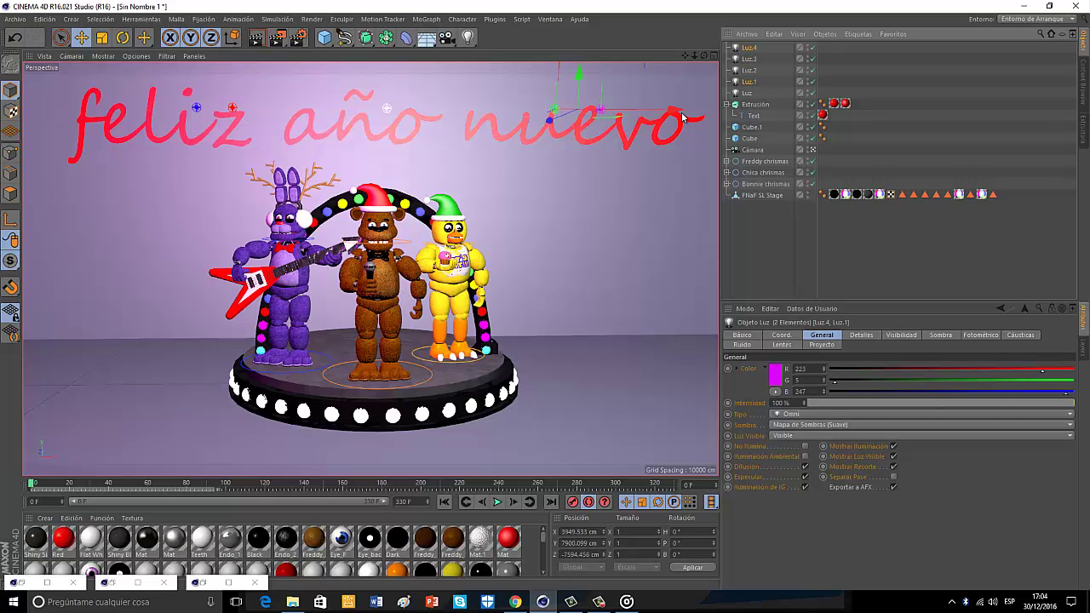
left_click(91, 487)
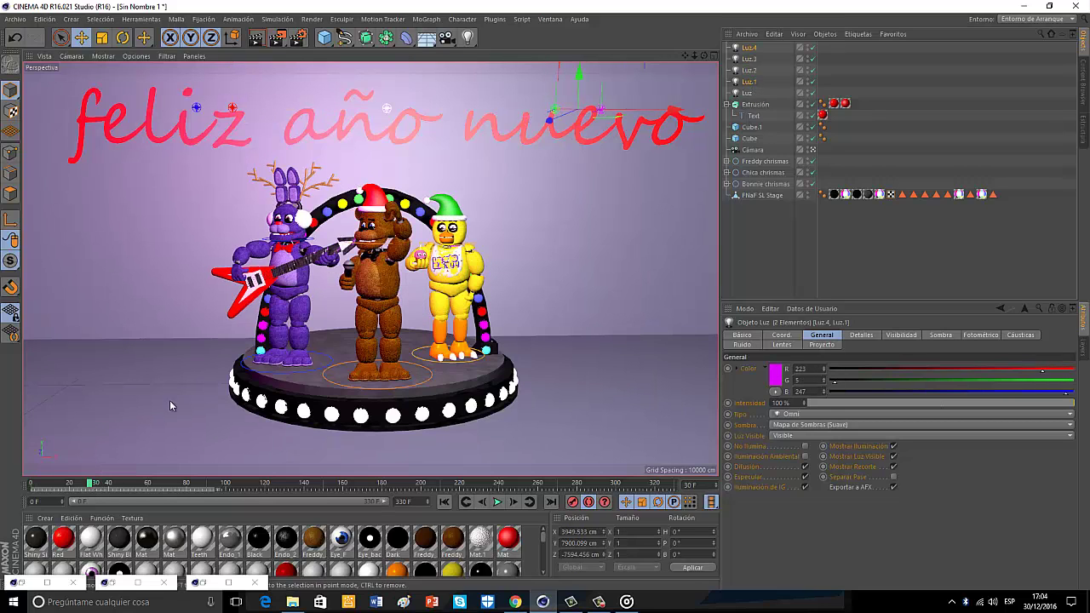
left_click_drag(587, 117, 308, 130)
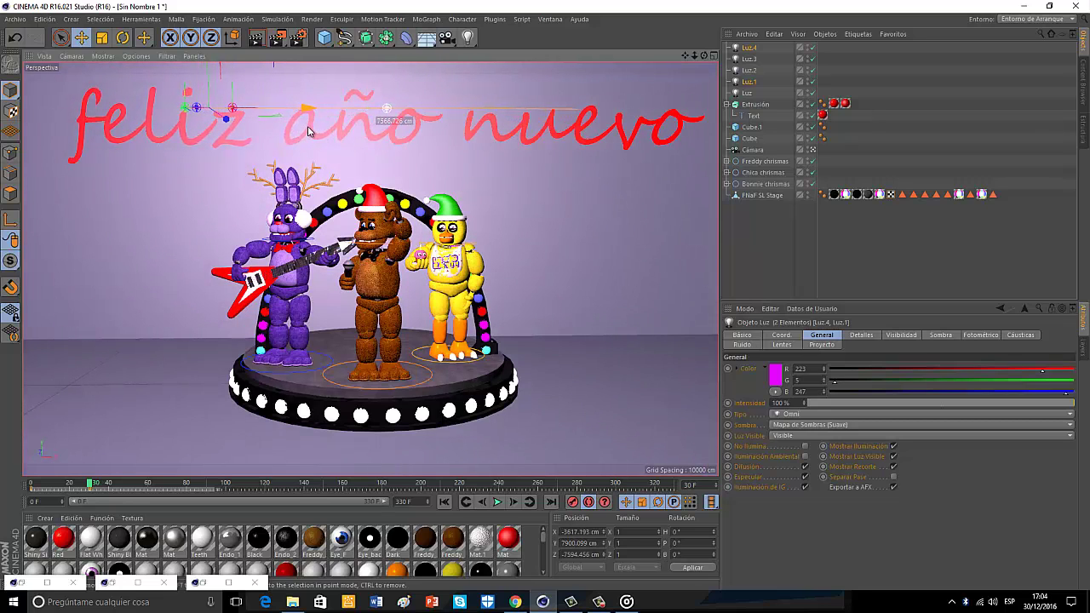
Step: Move the two selected lights back over "nuevo" at frame 59 and to about X -3,491 cm at frame 90
left_click(149, 487)
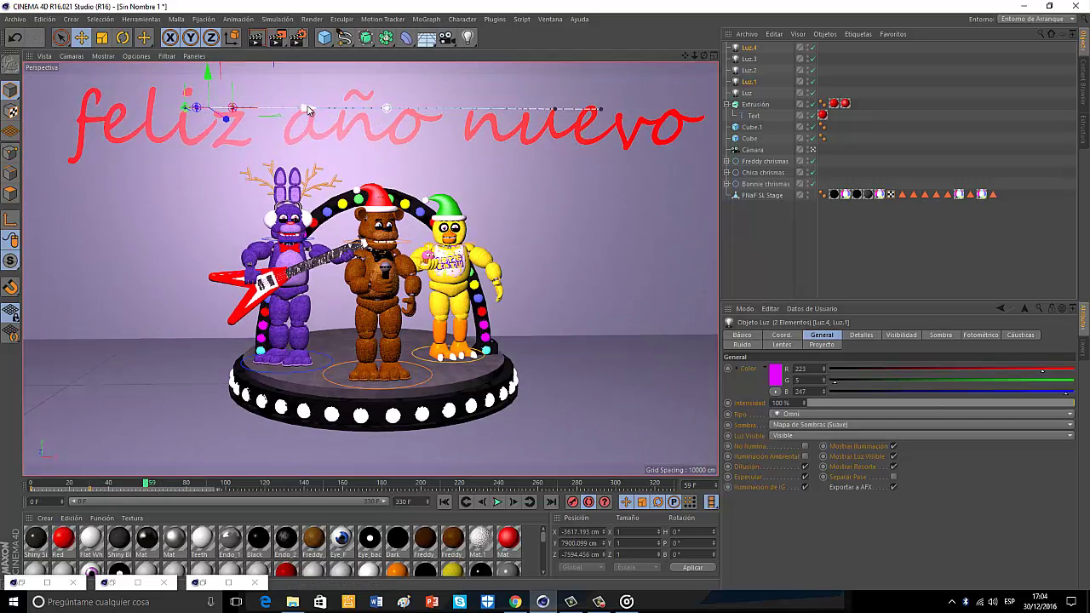
left_click_drag(311, 111, 357, 109)
left_click(206, 487)
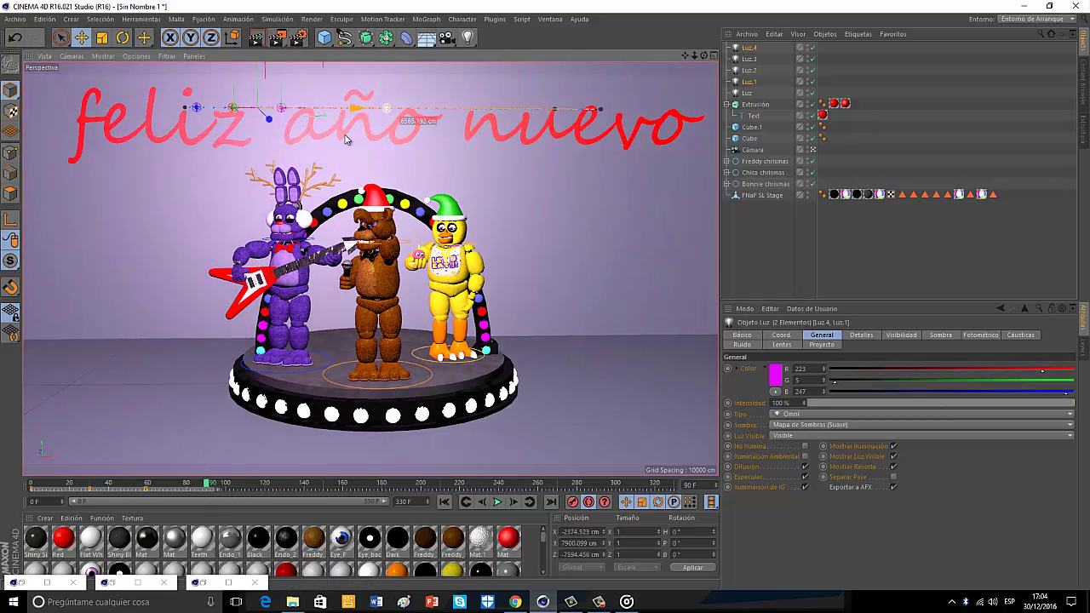
Step: Paste the copied keyframes of the green and magenta lights at frame 90 of the timeline
right_click(207, 491)
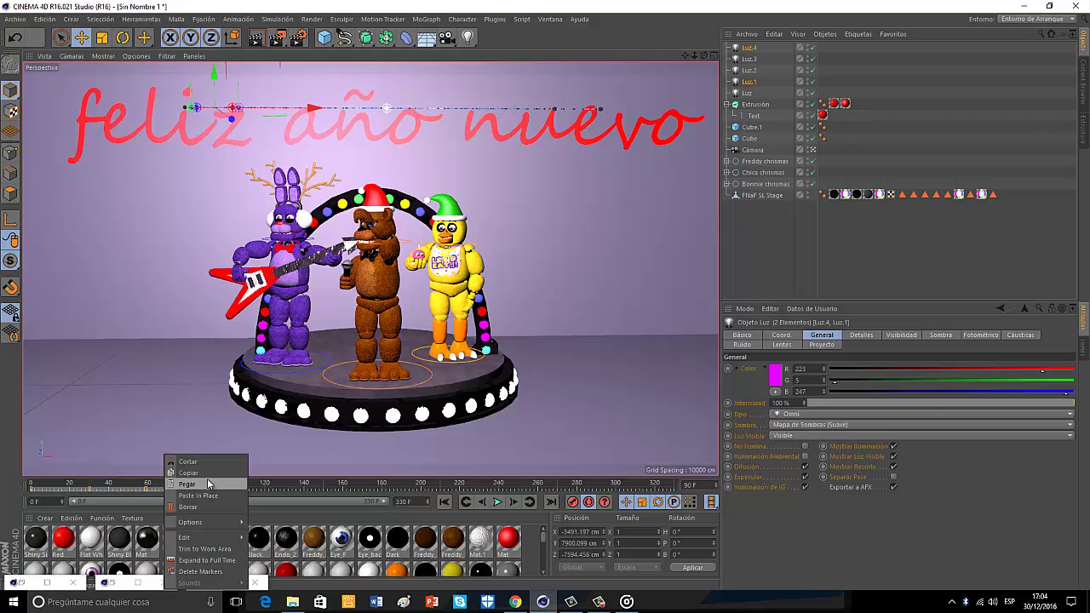
left_click(229, 486)
left_click(208, 485)
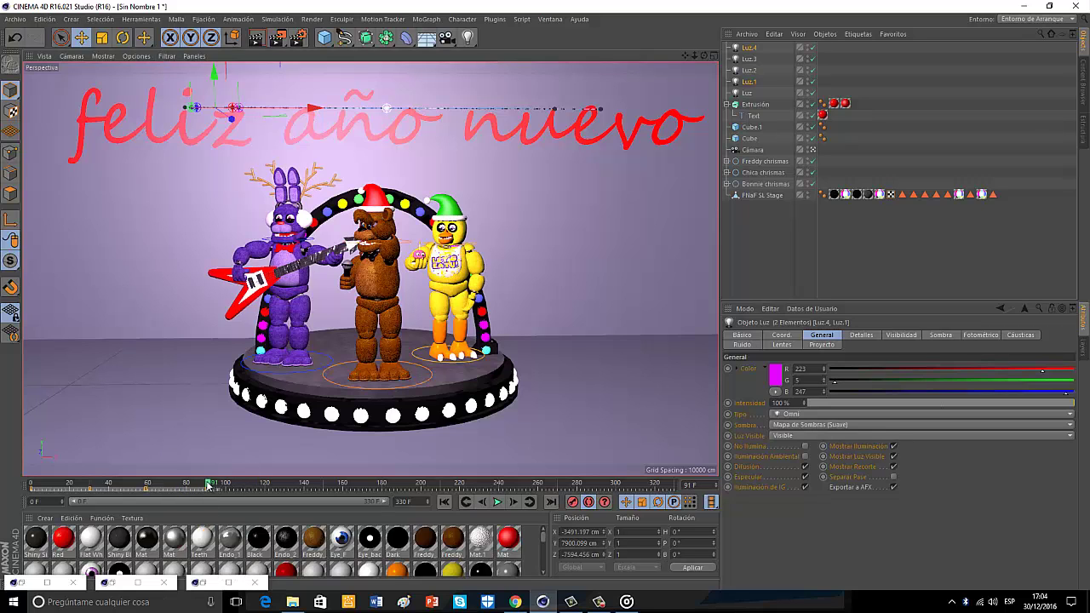
left_click_drag(208, 485, 206, 483)
right_click(206, 484)
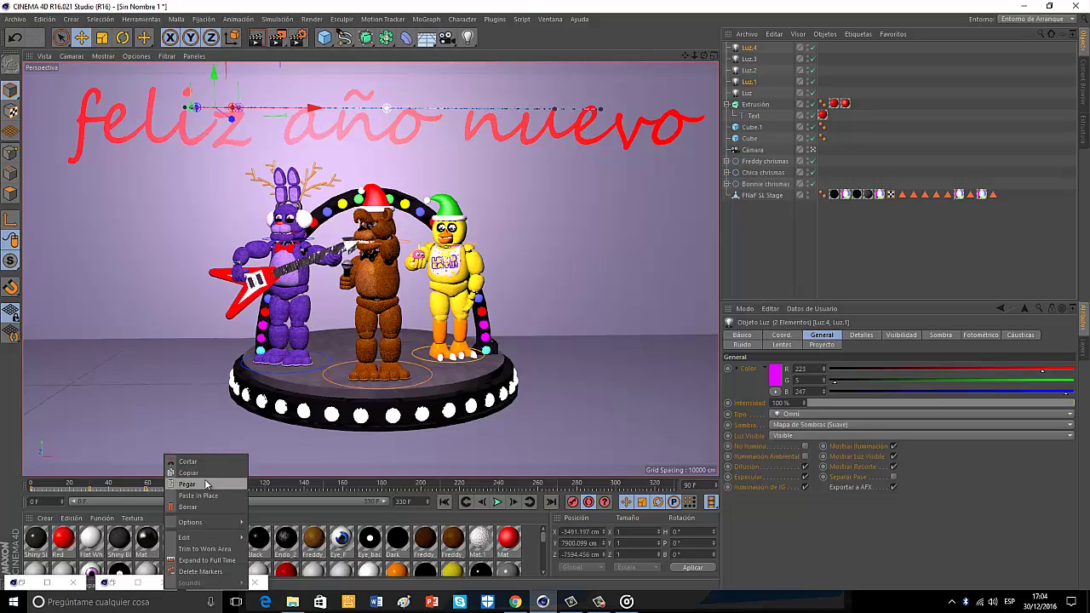
left_click(207, 482)
Step: Paste the same keyframes of the green and magenta lights again at frame 180
left_click(380, 485)
right_click(382, 473)
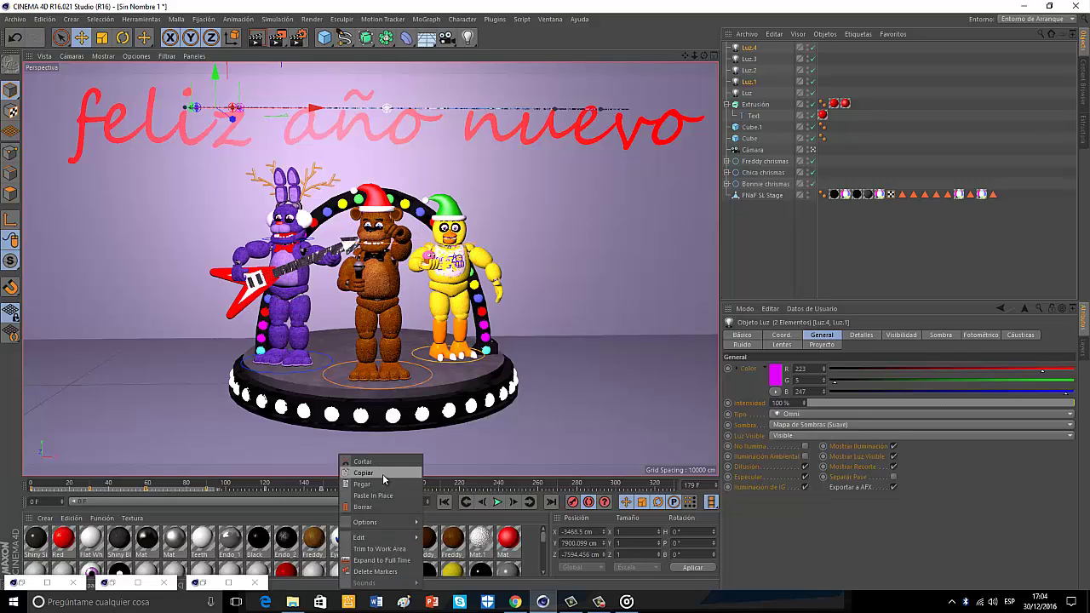
left_click(382, 483)
left_click_drag(381, 484, 382, 483)
right_click(381, 484)
left_click(389, 481)
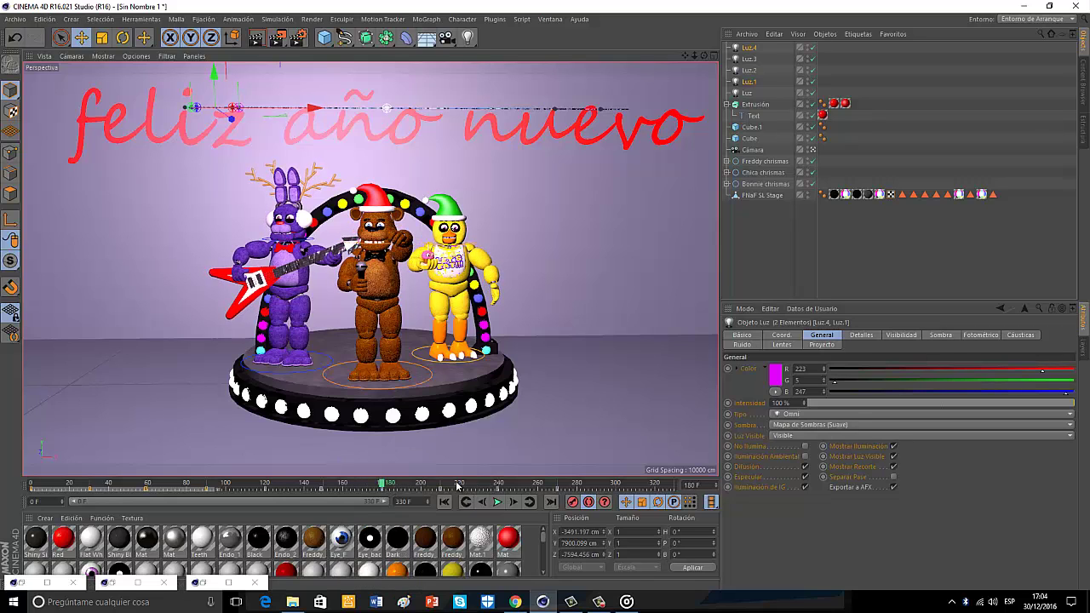
Step: Repeat the green and magenta lights' keyframes once more by pasting them at frame 270
left_click(558, 484)
right_click(557, 483)
left_click(641, 485)
left_click(561, 484)
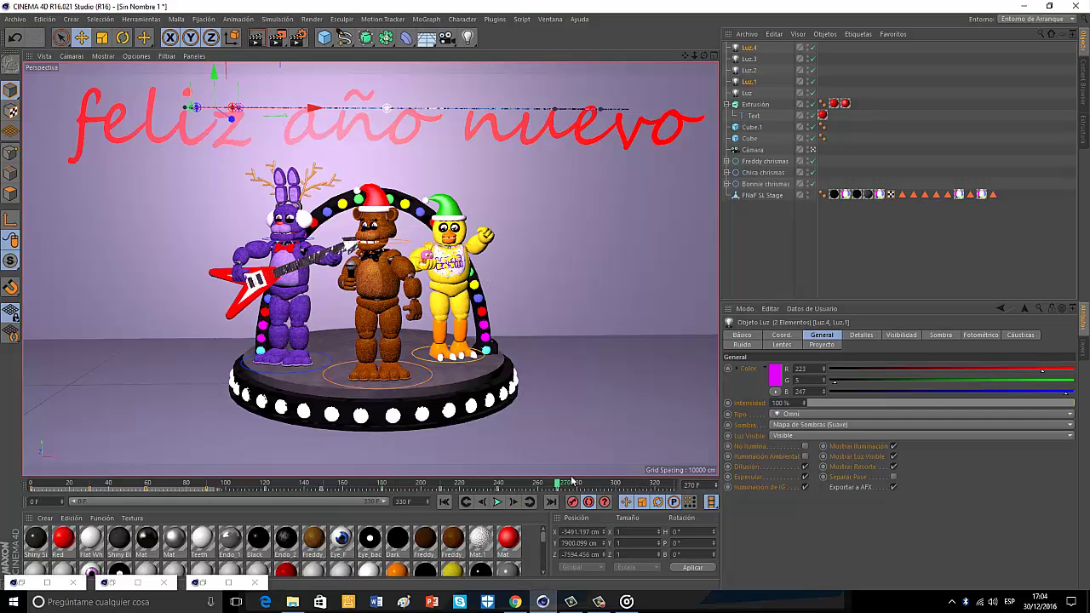
right_click(560, 484)
left_click(562, 483)
Step: Select the blue and red lights together and move them to about X 4,132 cm at frame 30
left_click(749, 58)
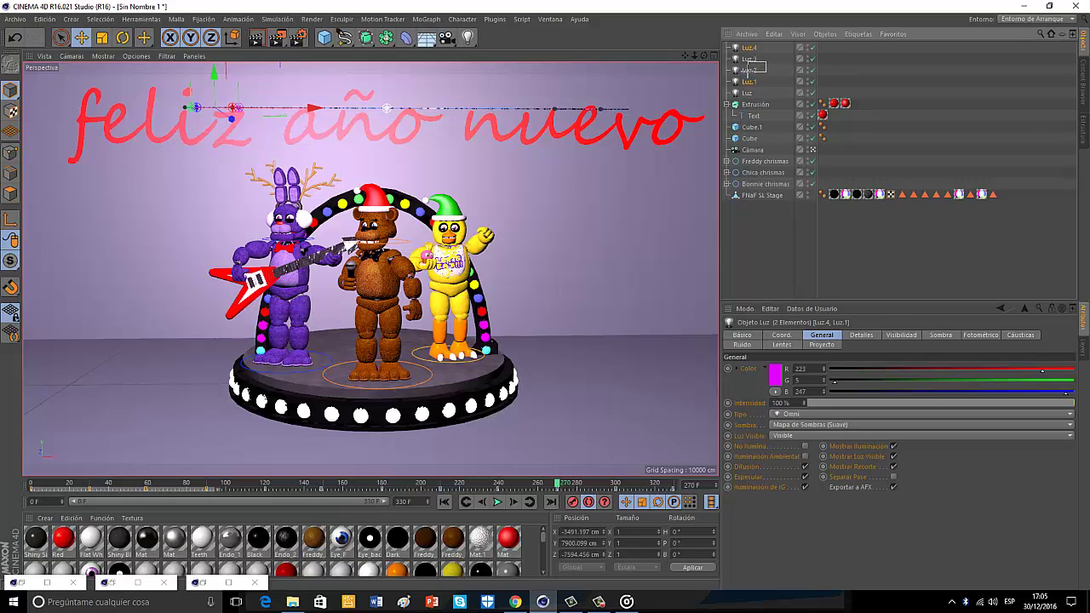
left_click(749, 70, "shift")
left_click(33, 483)
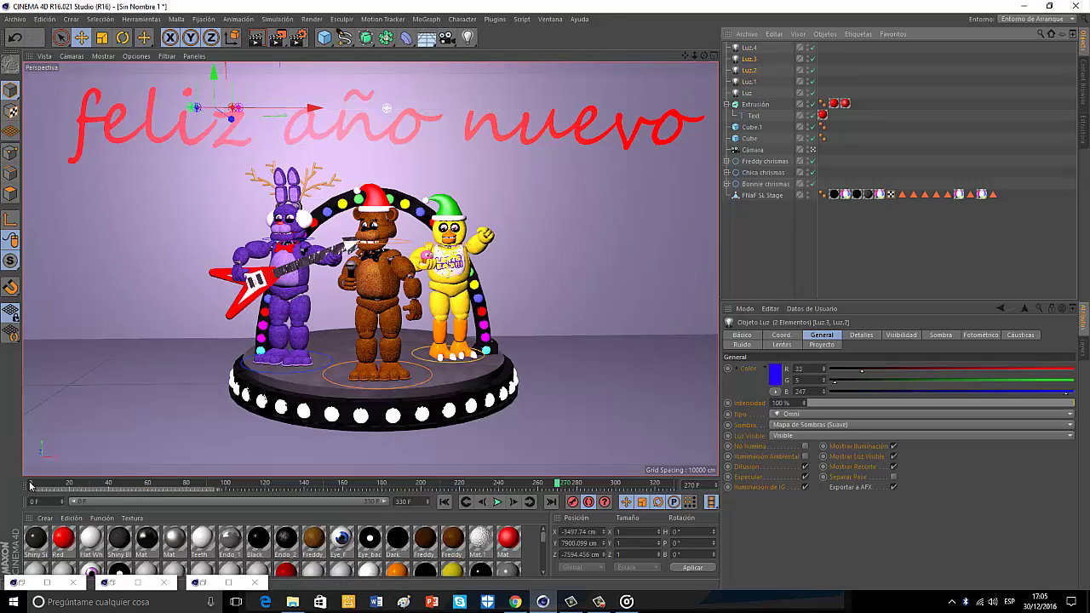
left_click(89, 484)
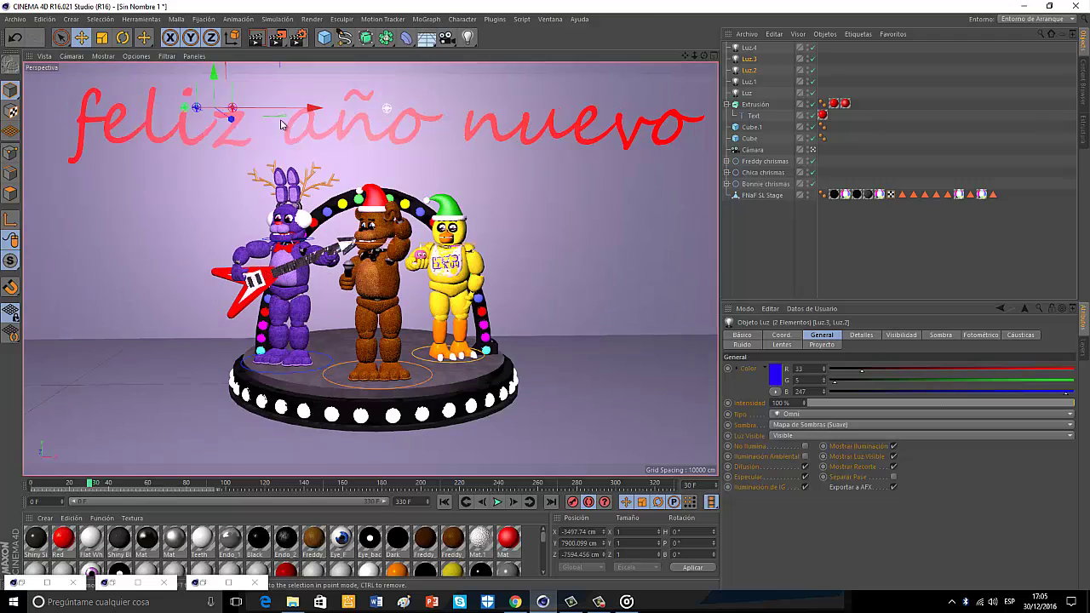
Step: Move the blue and red lights to about X -3,534 cm at frame 60 and X 3,846 cm at frame 90, then preview the animation
left_click(149, 485)
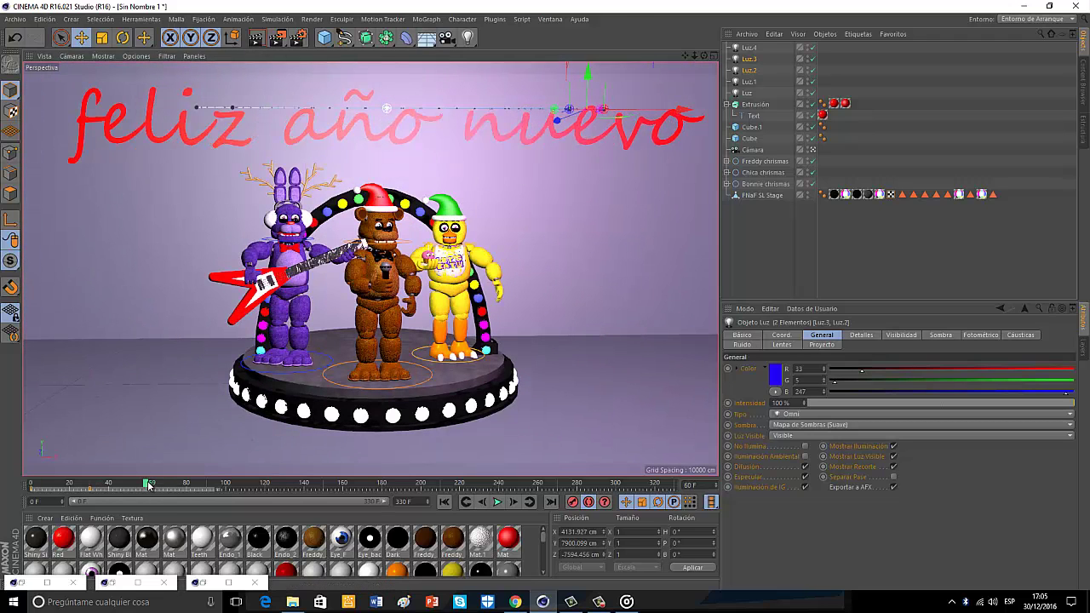
left_click_drag(681, 110, 317, 132)
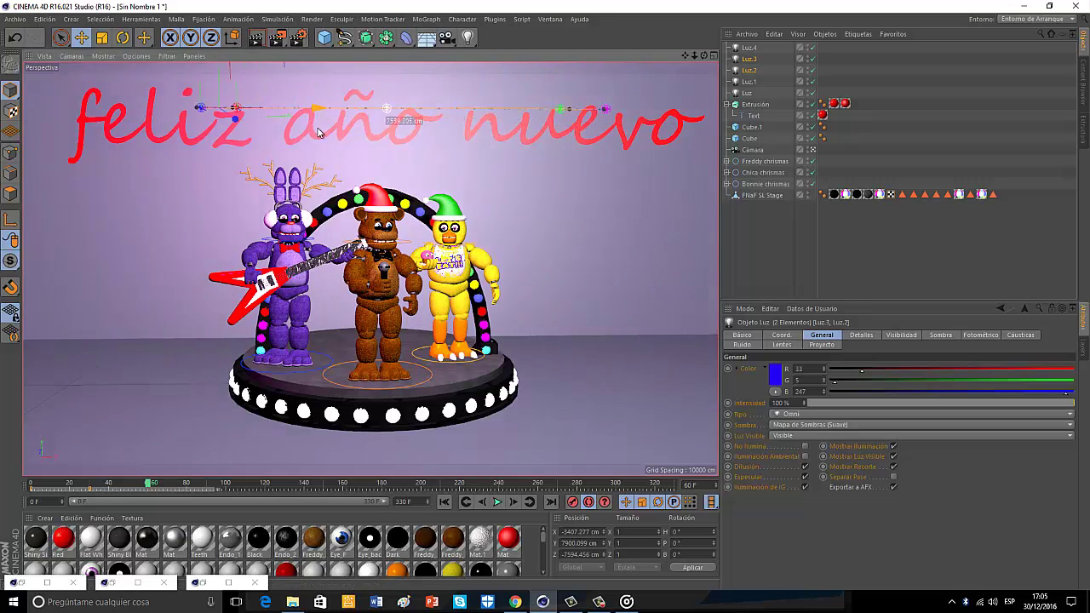
left_click(208, 484)
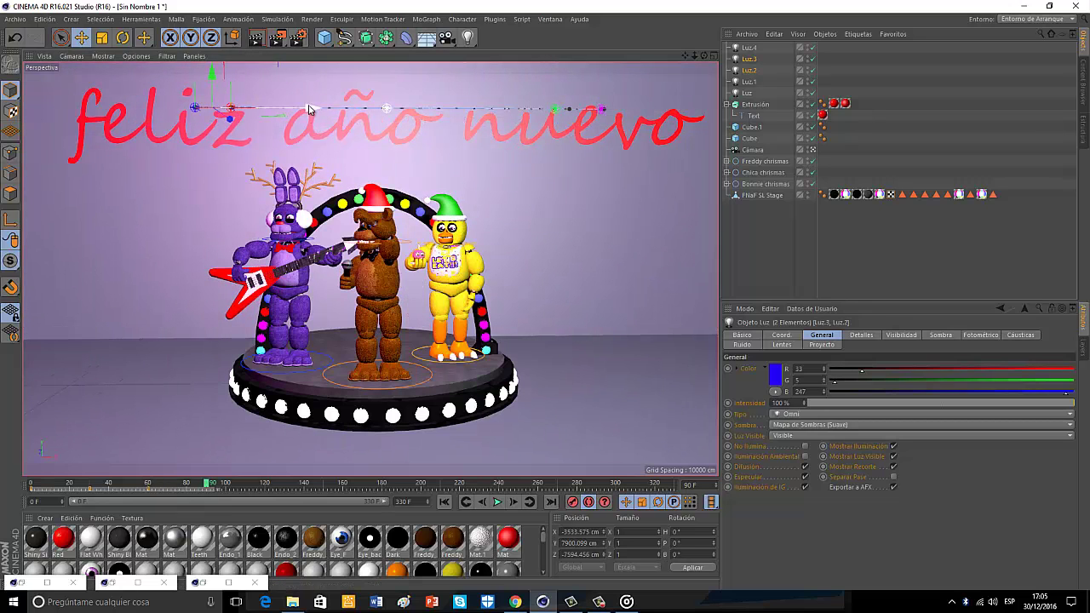
left_click_drag(309, 108, 669, 121)
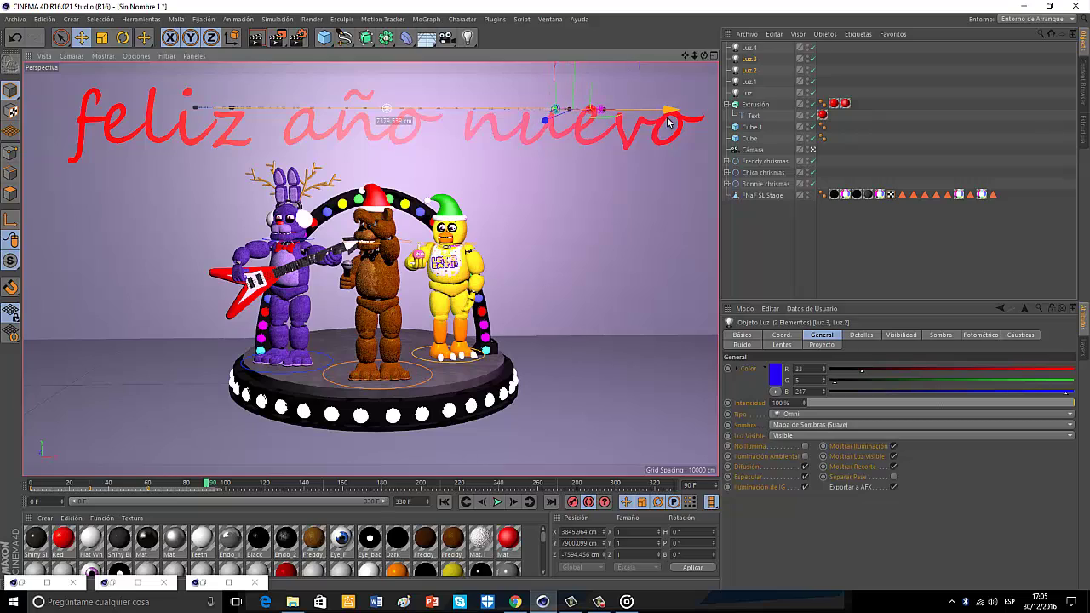
left_click(33, 485)
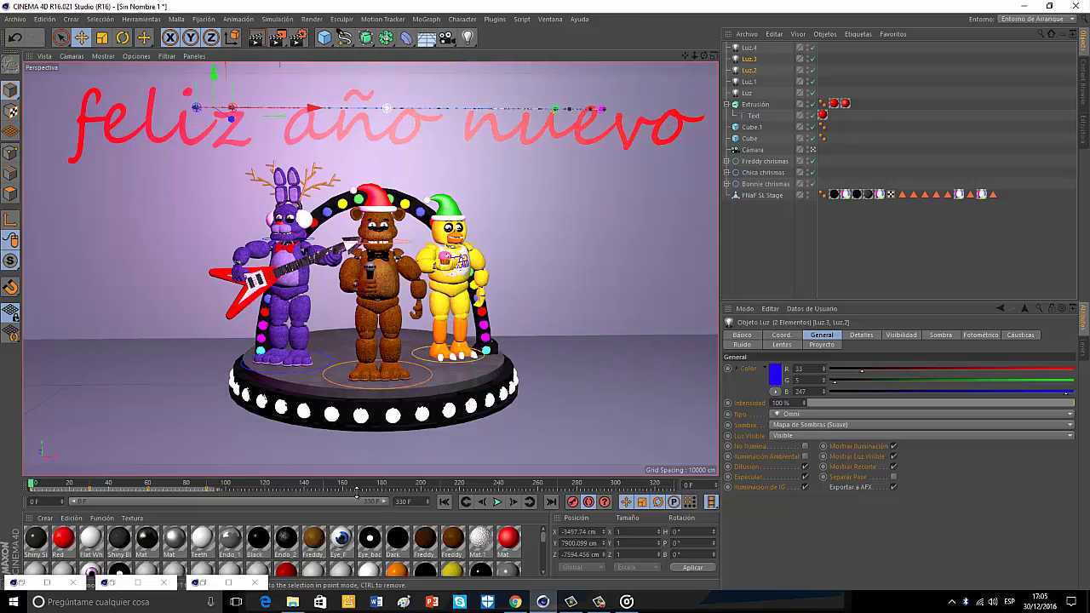
left_click(498, 503)
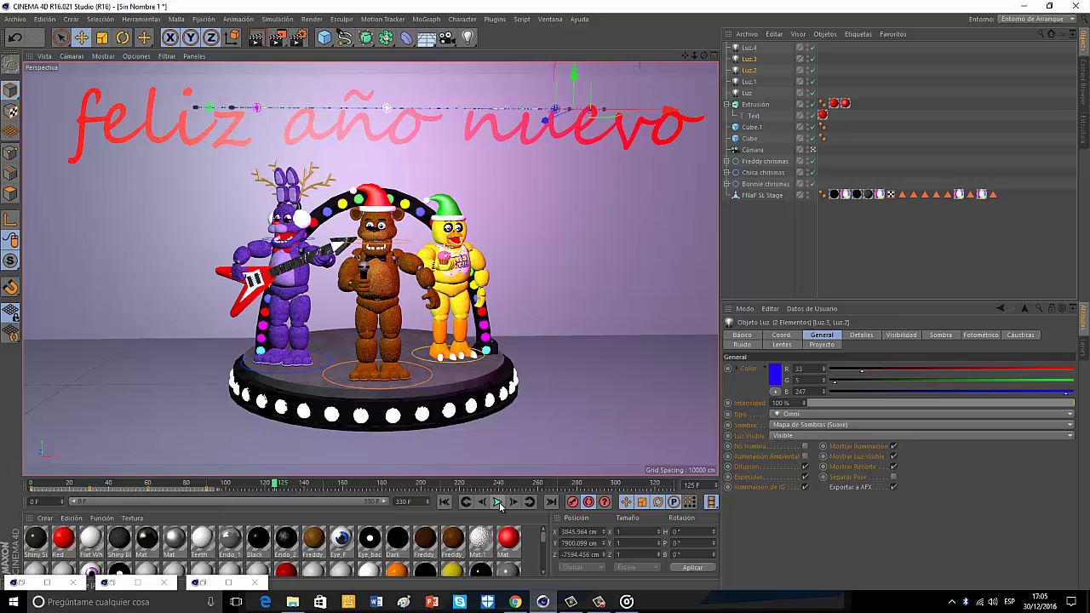
Step: Paste the blue and red lights' copied keyframes at frames 90, 180 and 270, and play the animation from frame 0
left_click(206, 486)
right_click(206, 482)
left_click(210, 484)
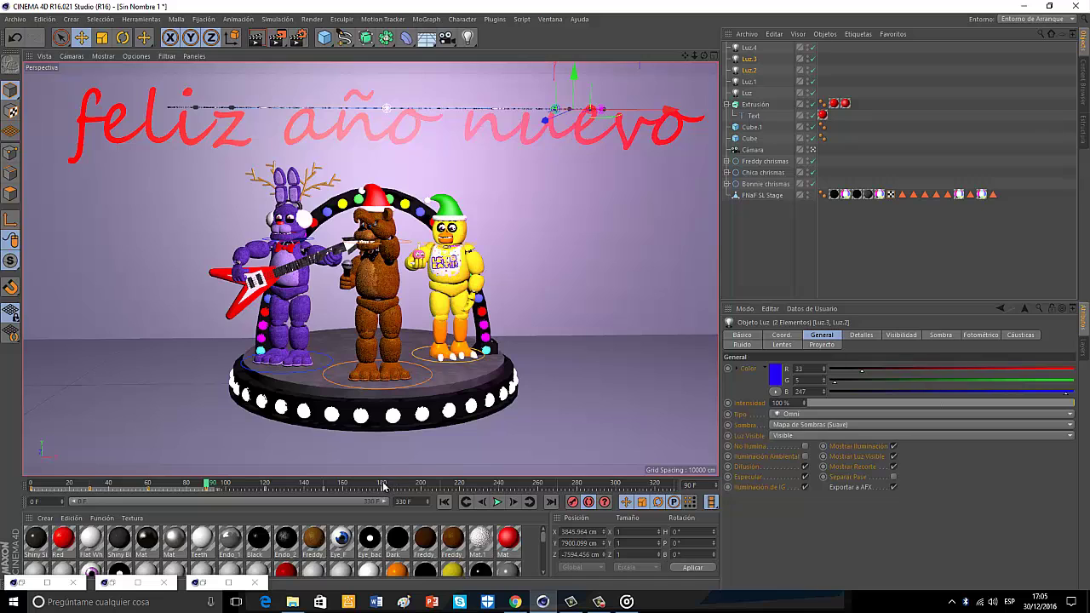
left_click(383, 486)
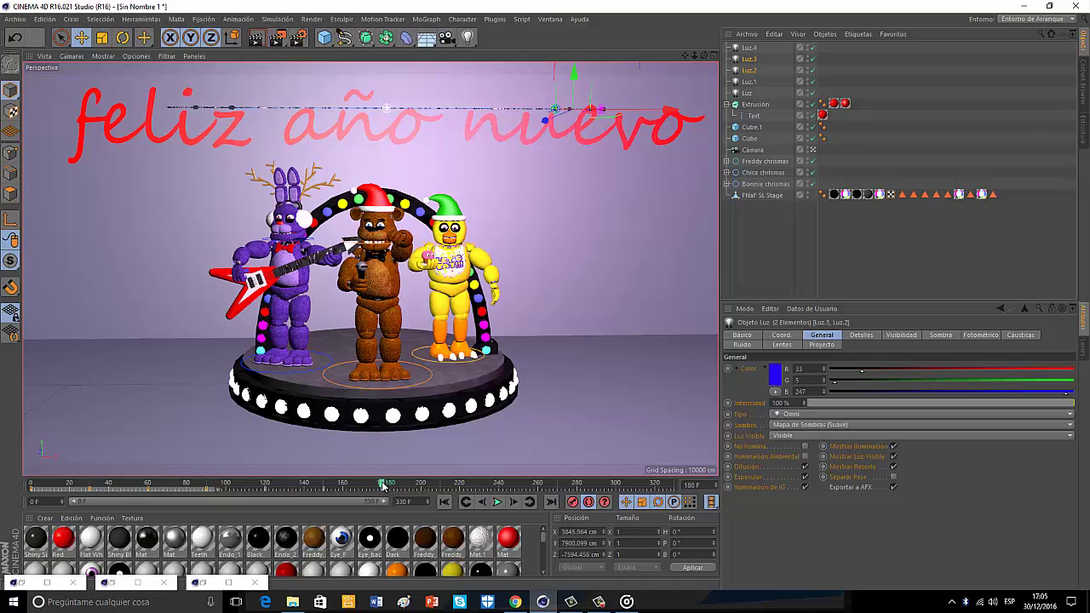
left_click(557, 484)
right_click(558, 485)
left_click(562, 484)
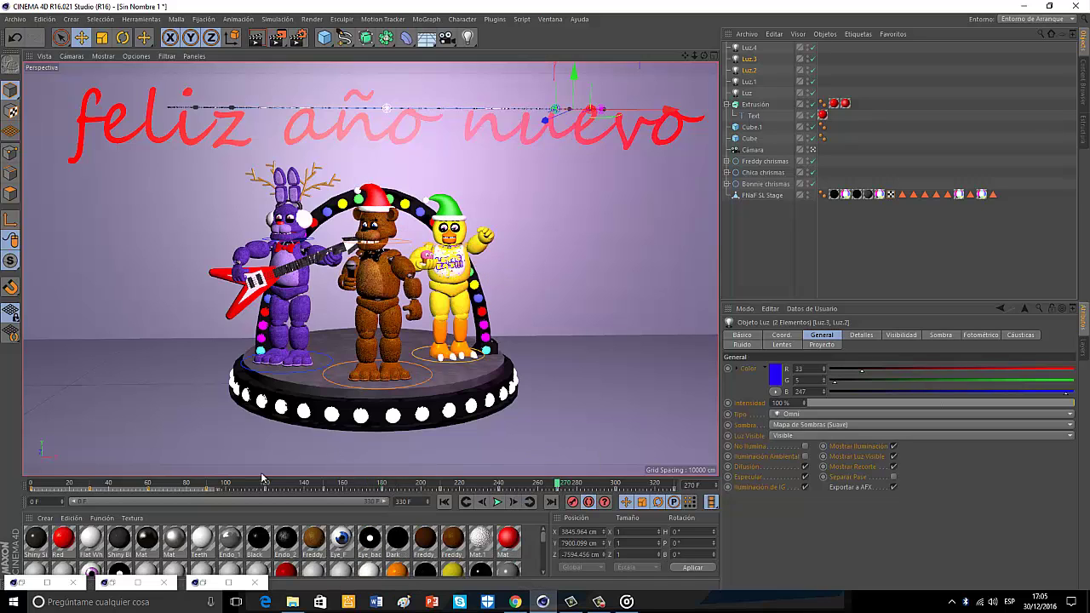
left_click(34, 485)
left_click(498, 503)
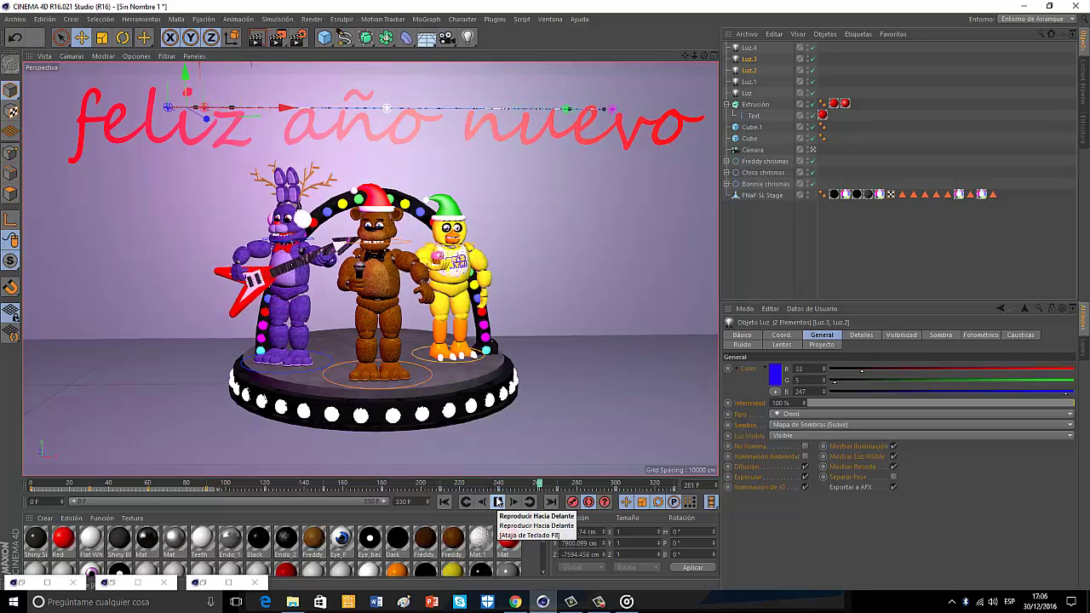
Step: Select all four coloured lights at frame 0 and duplicate them twice in depth, placing the last copies at about Z 1,142 cm
left_click(32, 485)
left_click_drag(775, 43, 746, 86)
middle_click(550, 214)
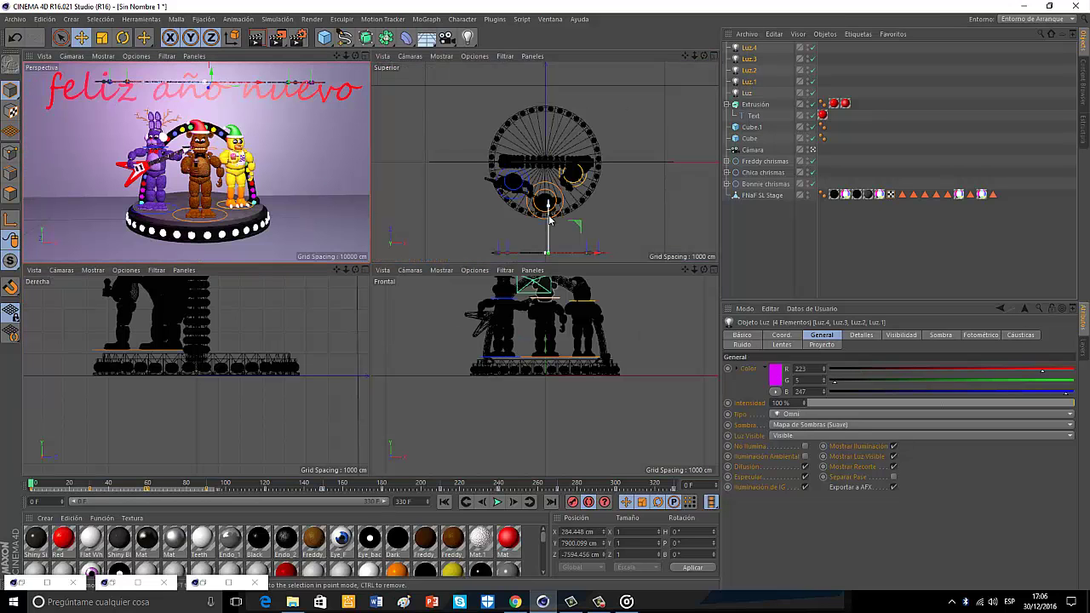
left_click_drag(550, 236, 539, 102, "ctrl")
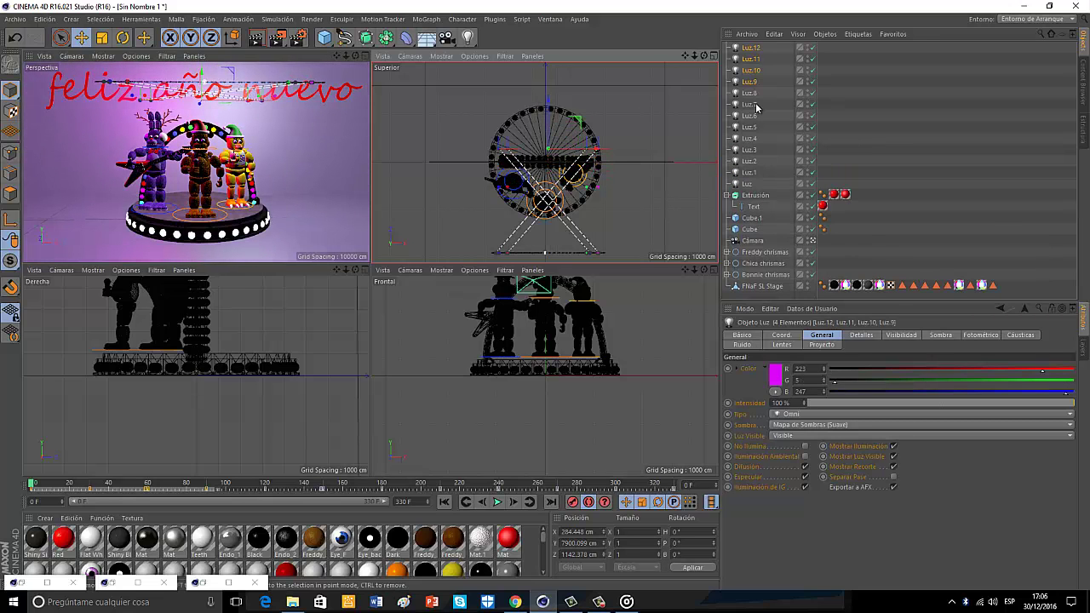
middle_click(356, 94)
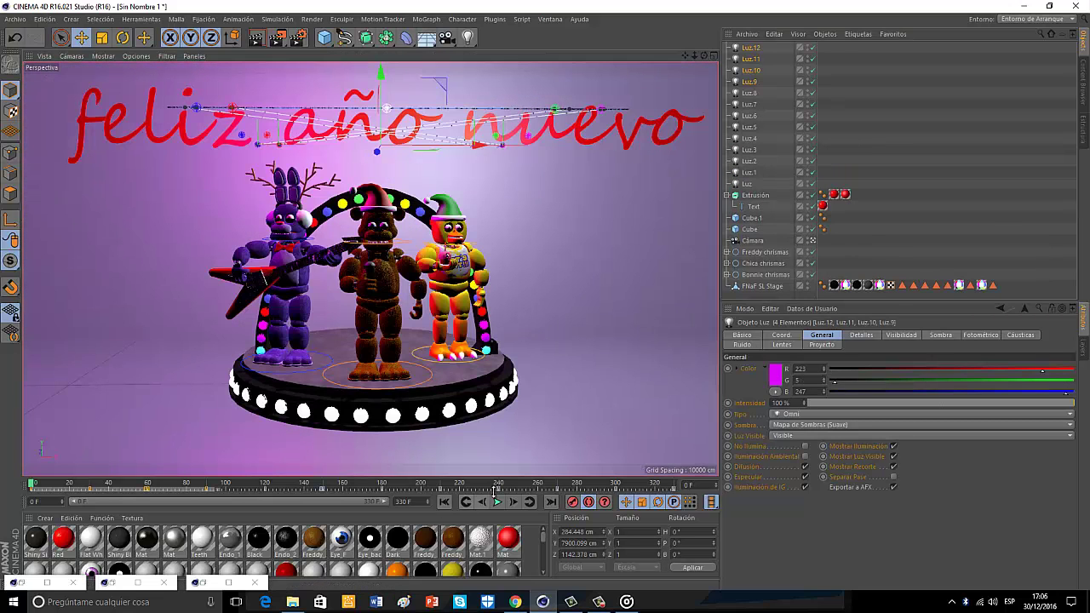
Step: Play the animation twice to check the duplicated lights' movement, and return to frame 0
left_click(497, 501)
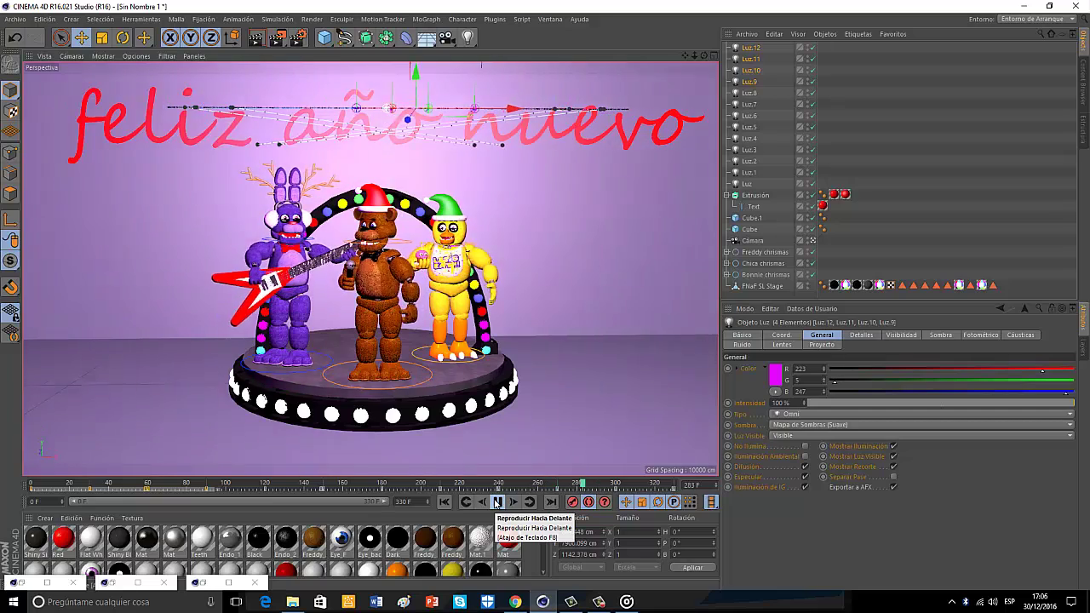
left_click(498, 501)
left_click(28, 484)
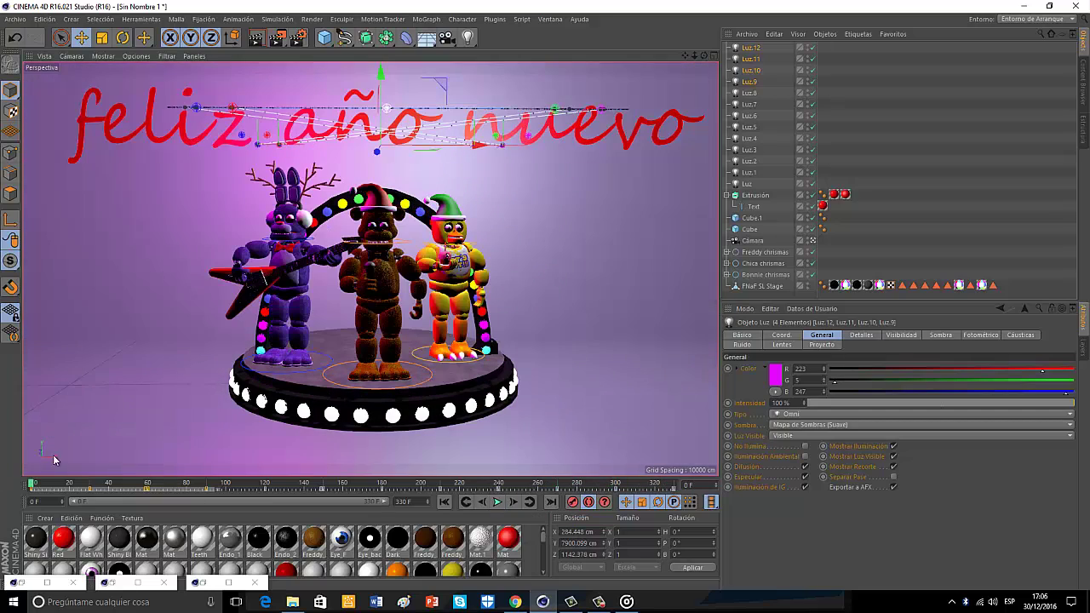
left_click(499, 501)
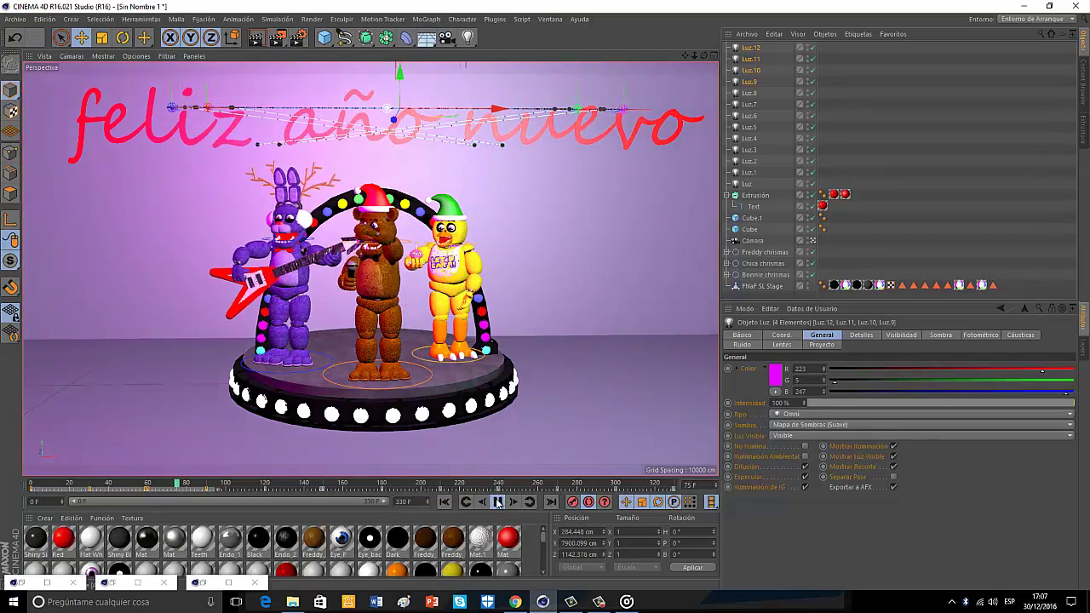
left_click(498, 501)
left_click(31, 484)
Step: Set the render output to save as "happy new year" on the Data (D:) drive, and close the render settings
left_click(297, 38)
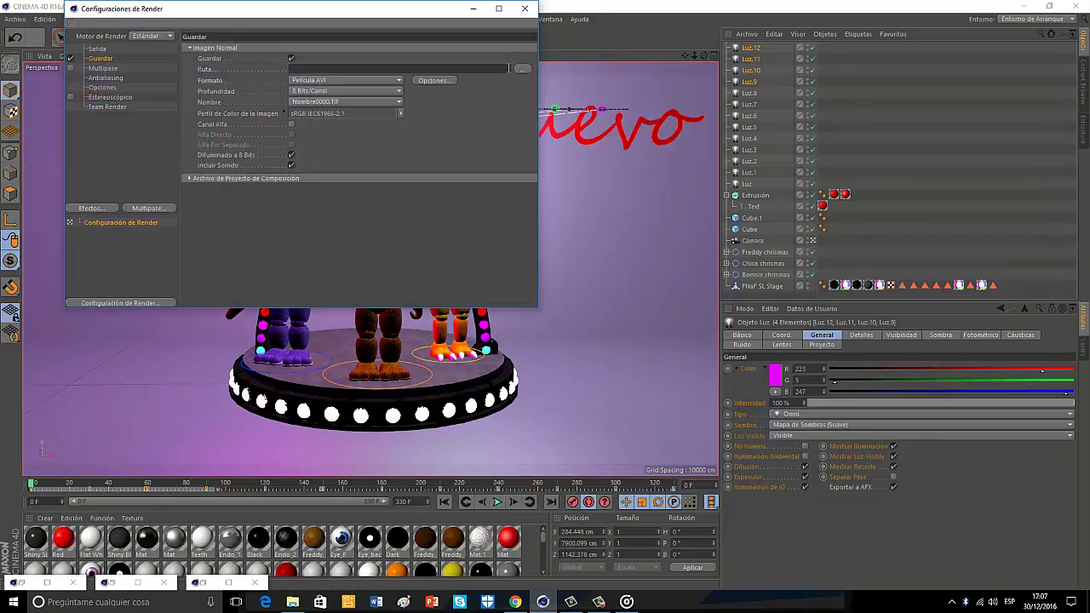
left_click(522, 70)
left_click(109, 79)
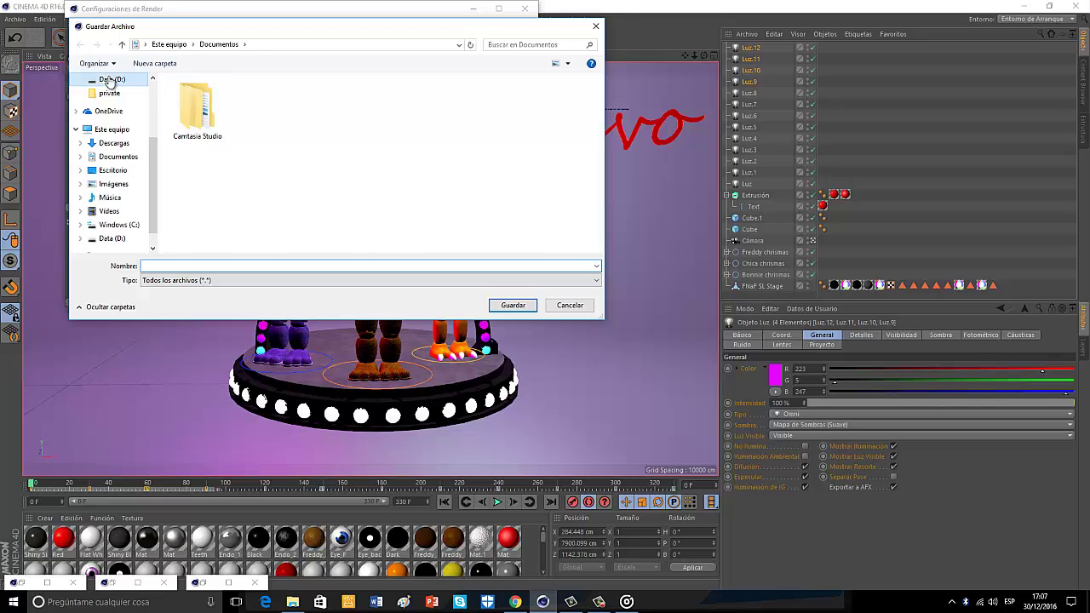
left_click(204, 266)
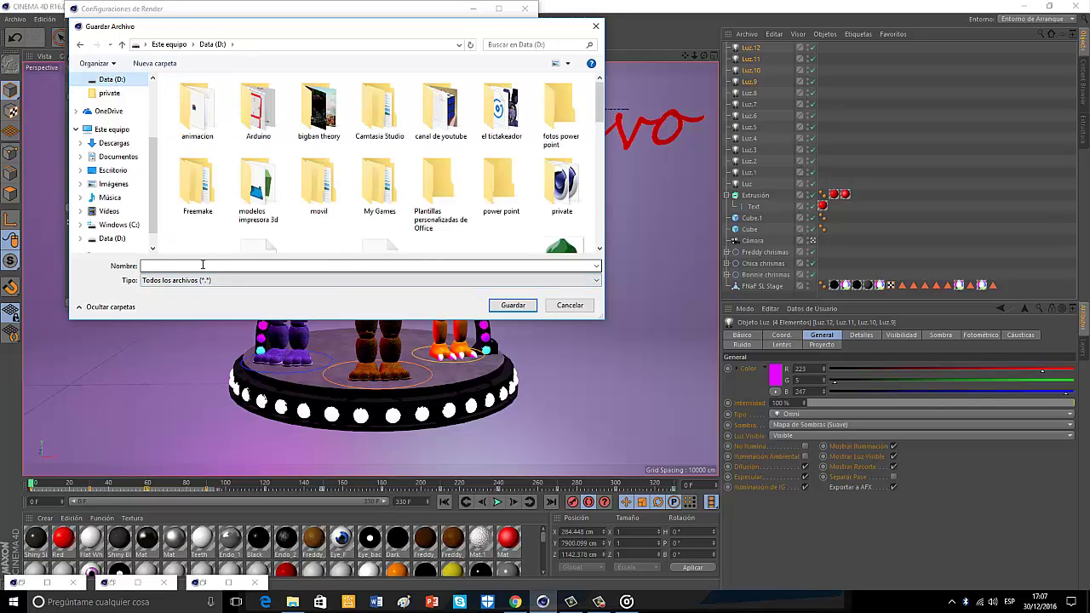
type("happy new year")
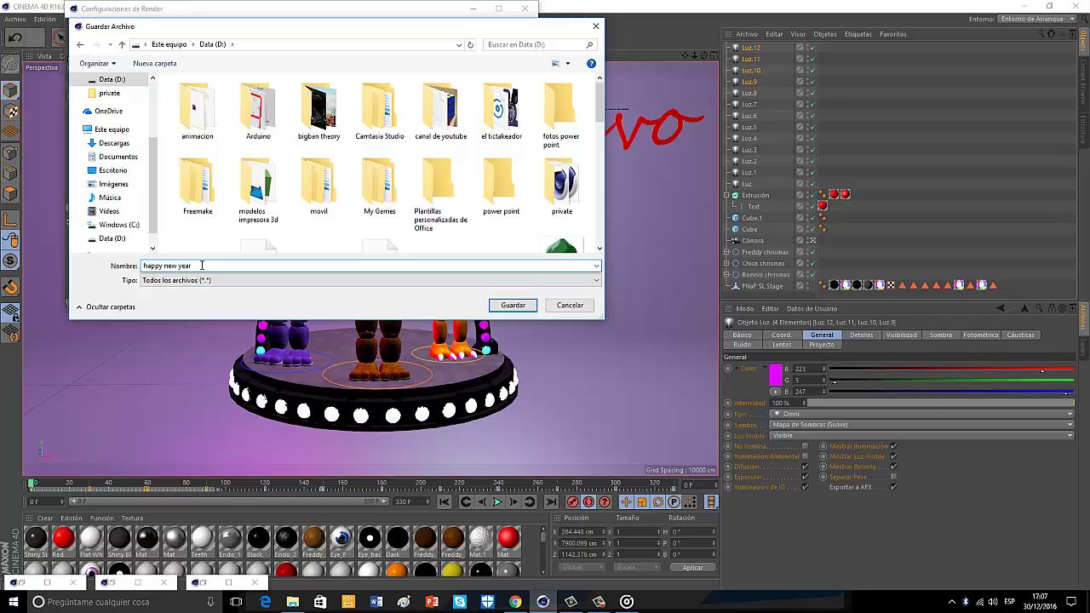
key("Return")
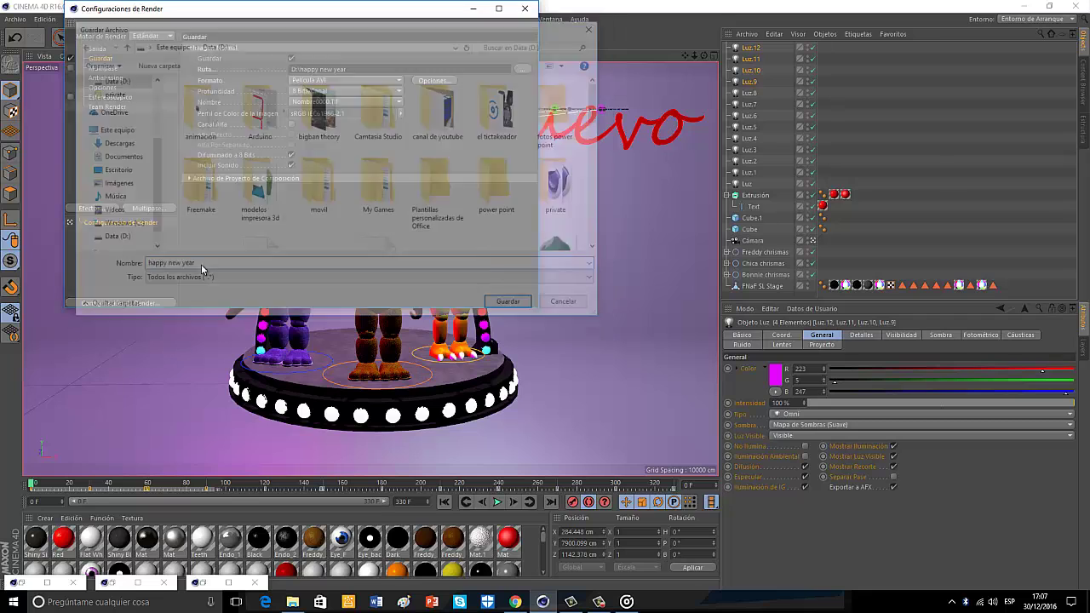
left_click(524, 9)
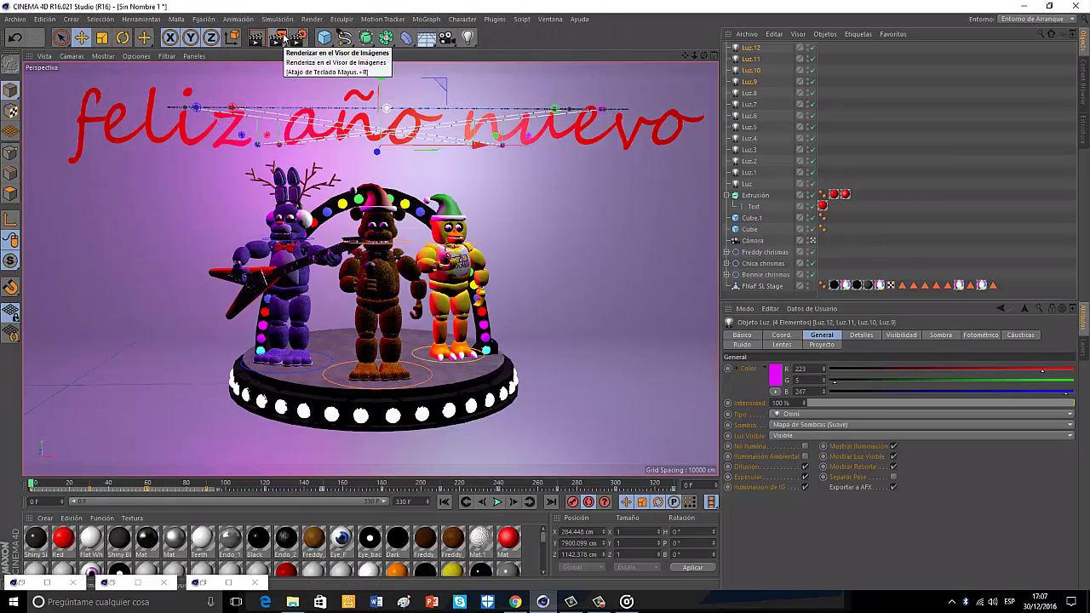
Step: Preview the animation once more before rendering and return to frame 0
left_click(498, 503)
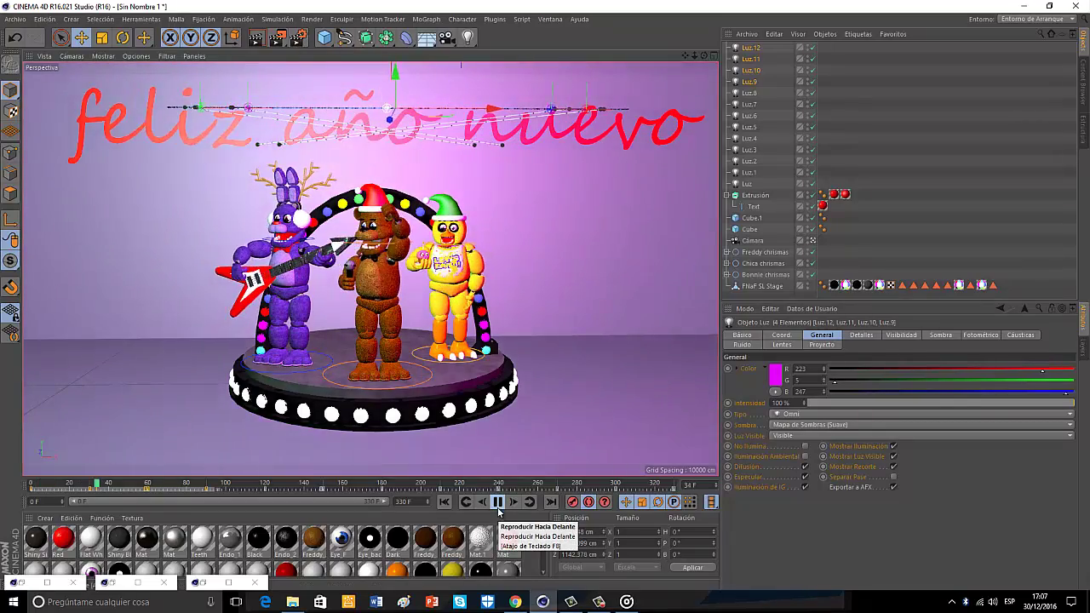
left_click(498, 502)
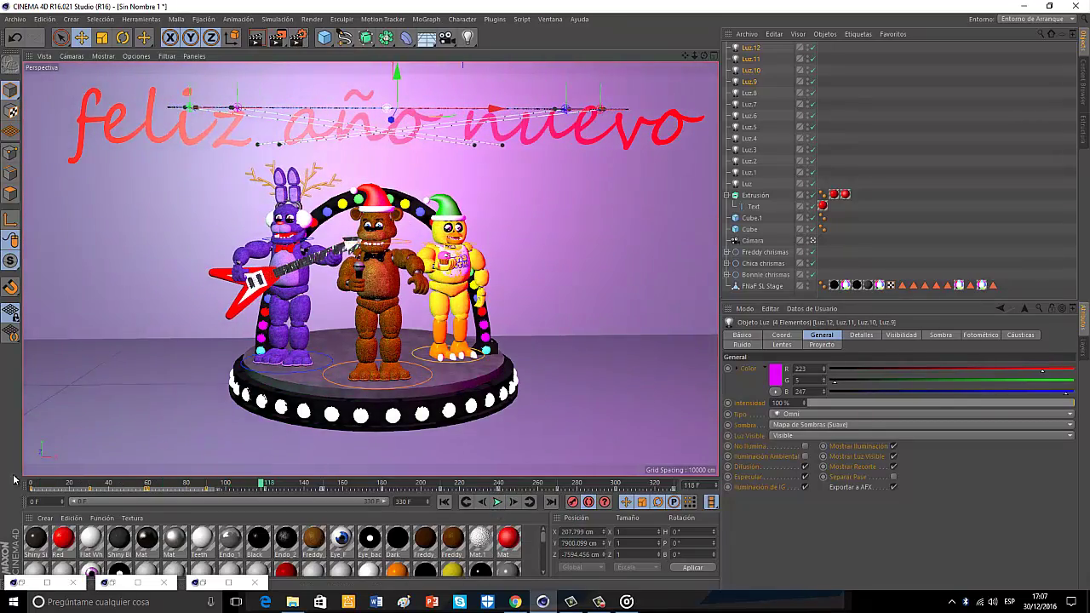
key("shift+f")
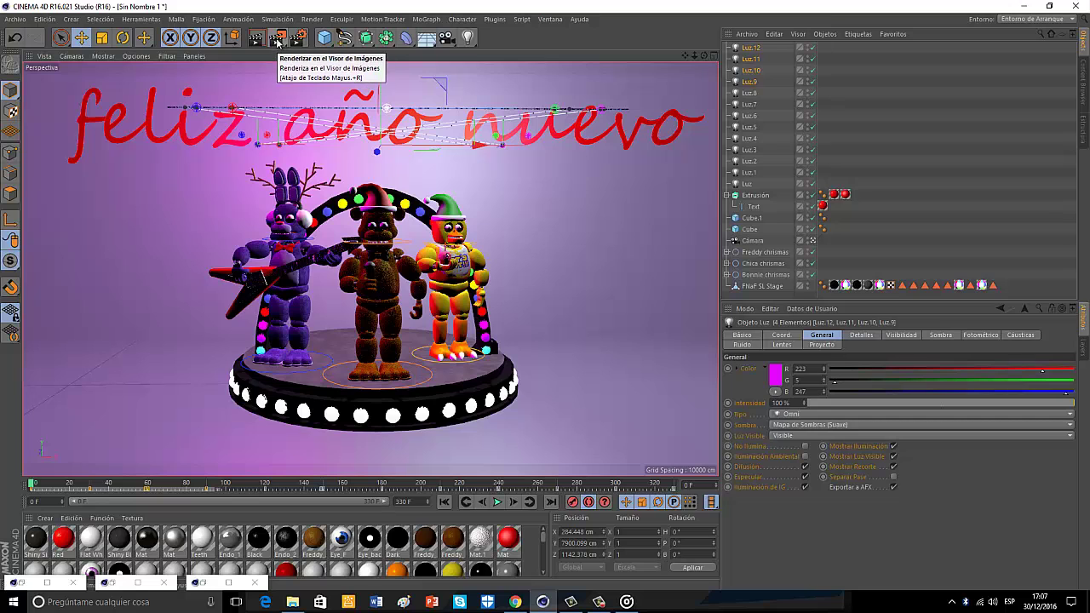